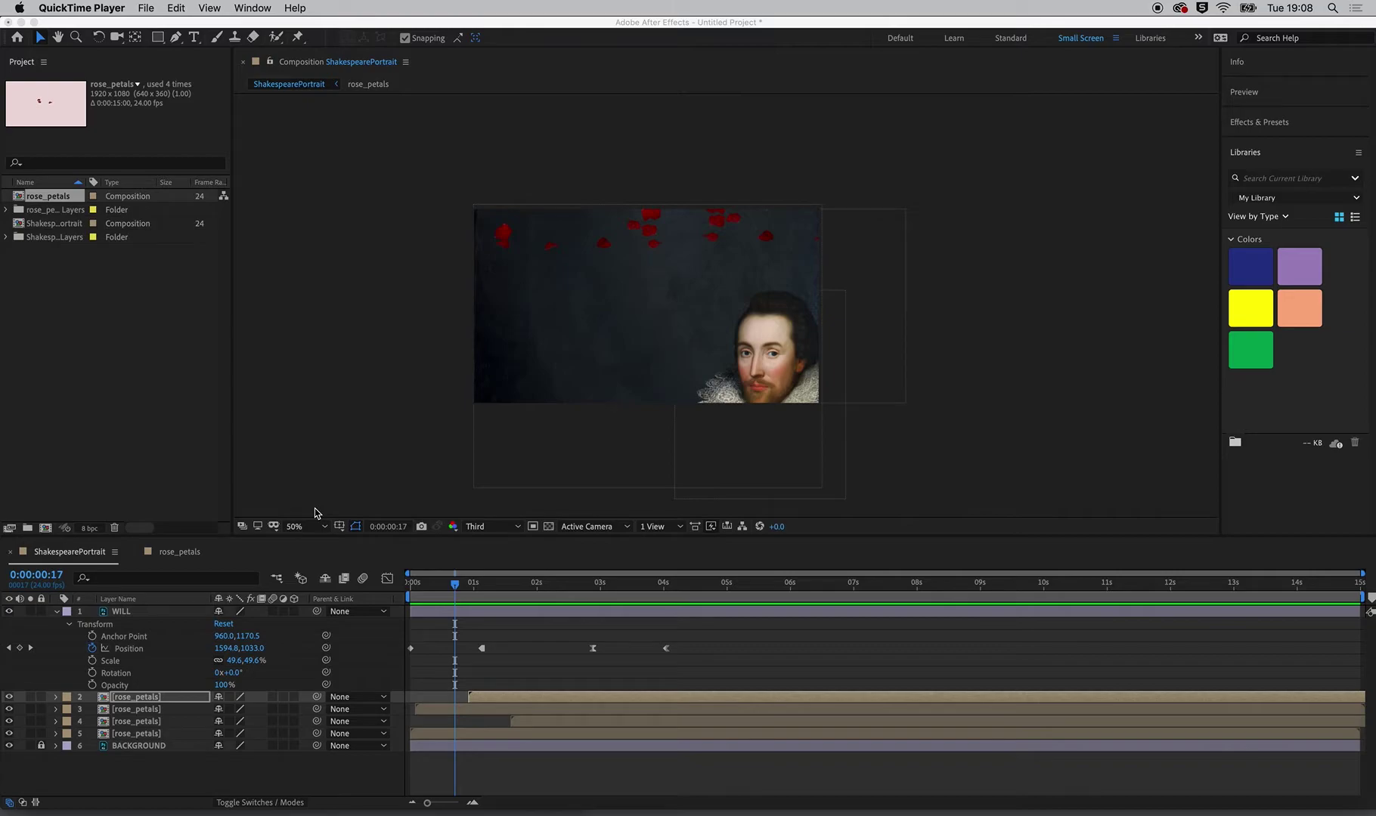
Step: Drag skull2.png from the Intro to AE Files folder into the ShakespearePortrait composition
click(133, 85)
click(124, 8)
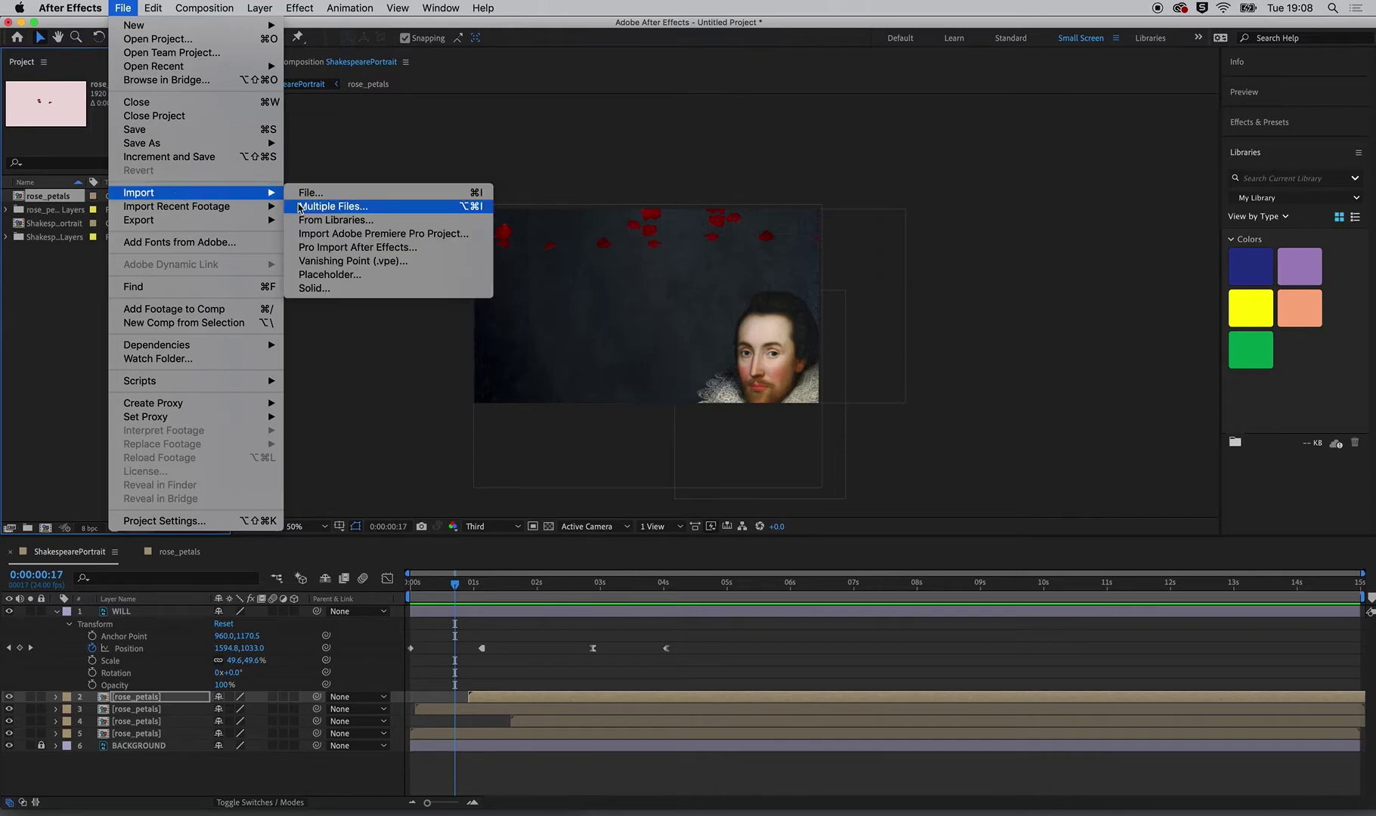
click(24, 444)
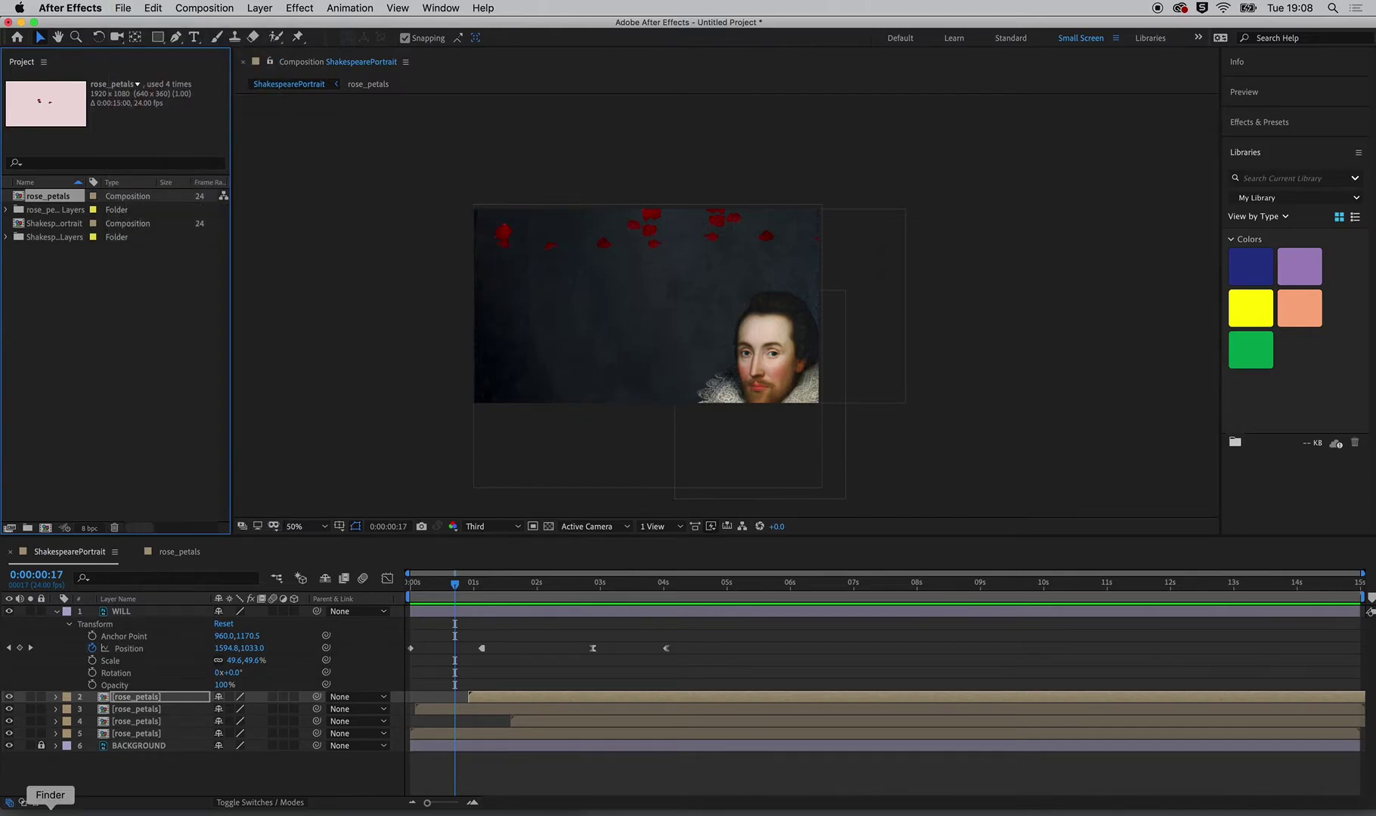
click(49, 811)
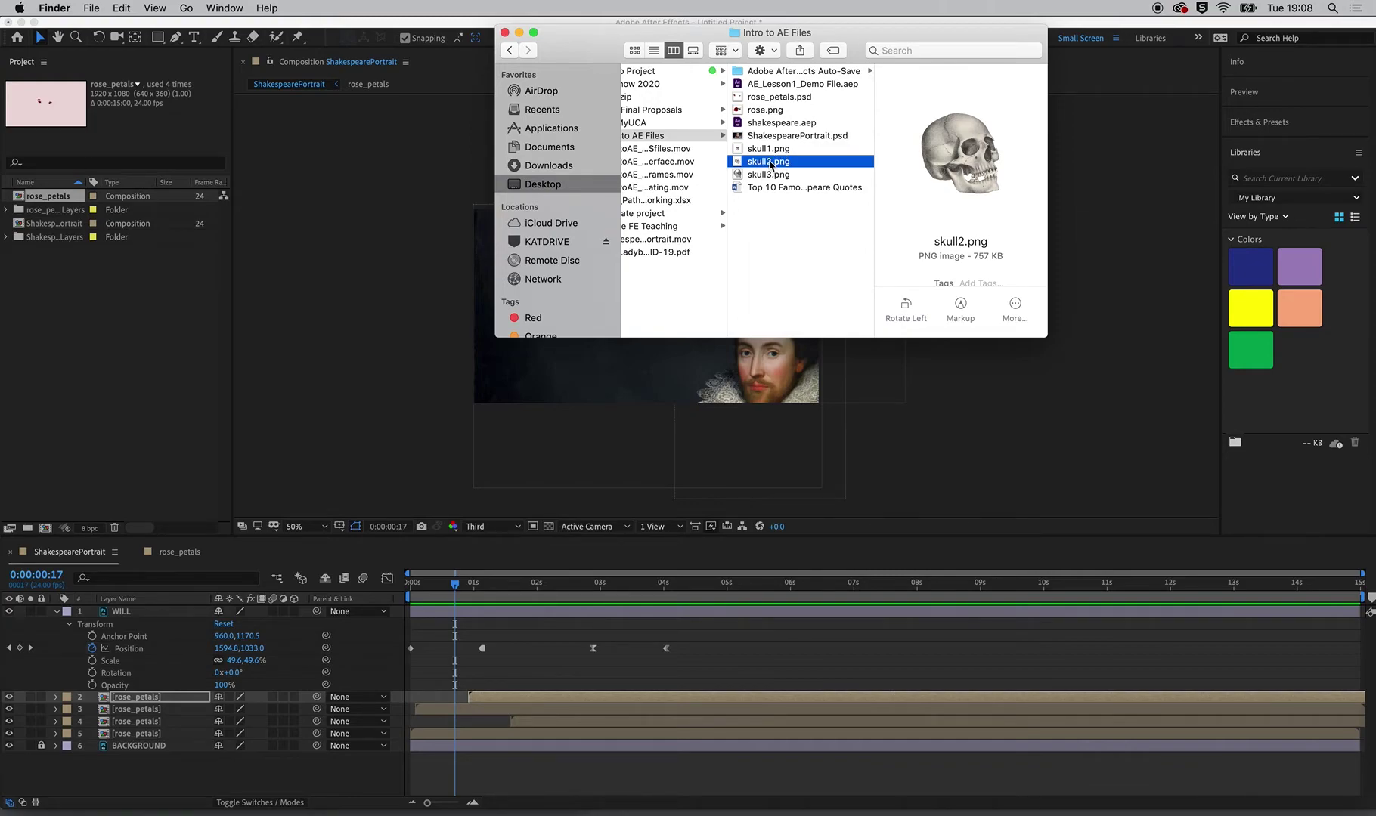
drag(769, 164, 567, 395)
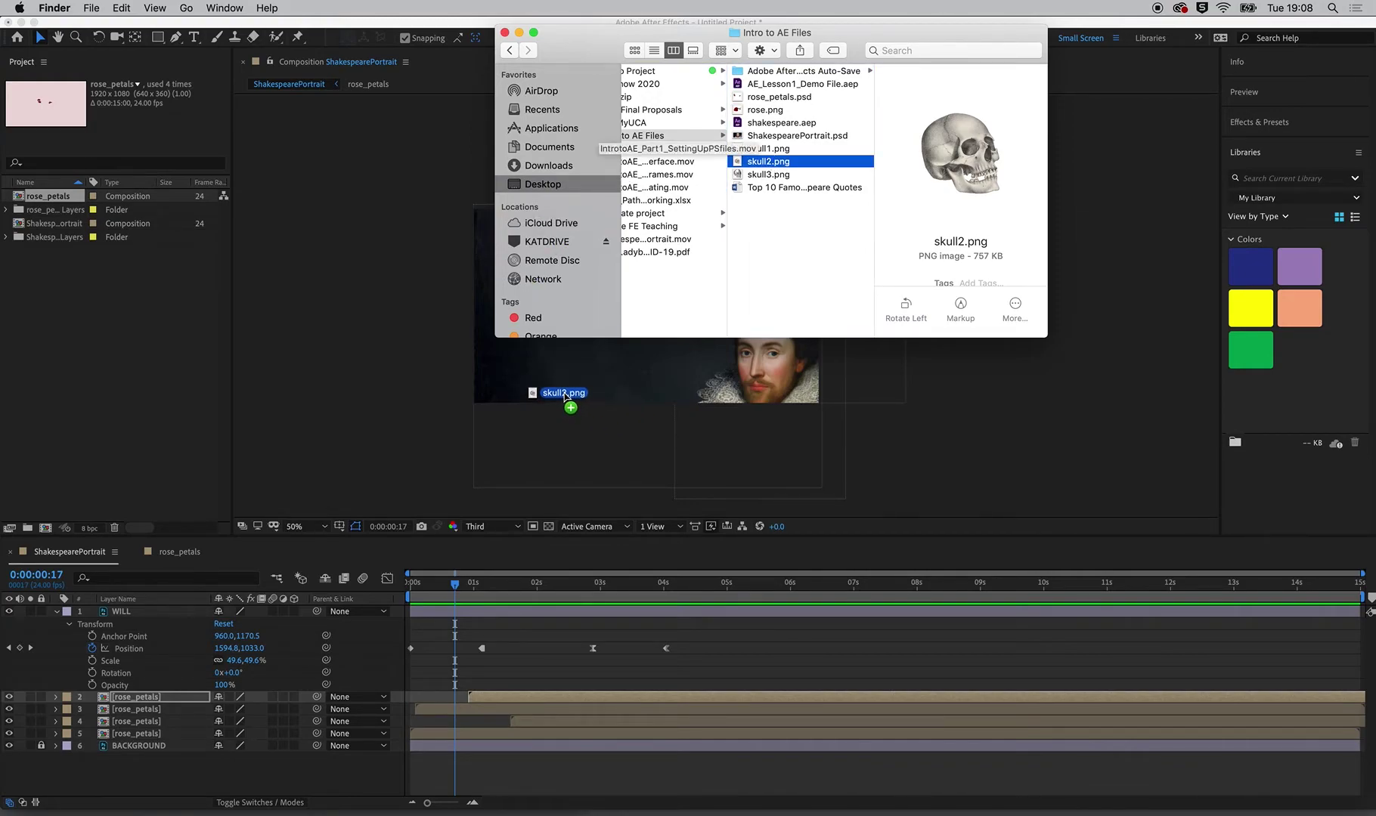
drag(566, 396, 578, 388)
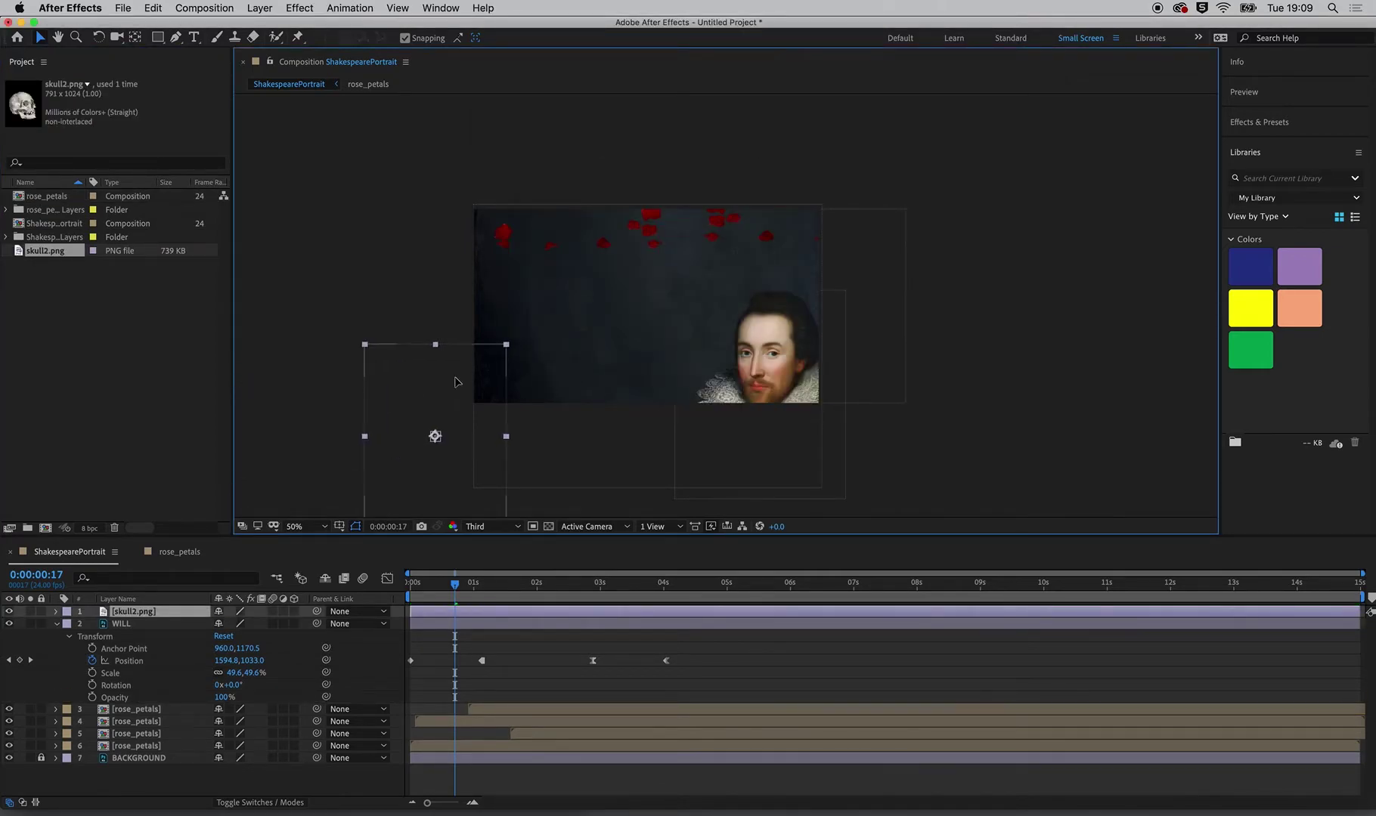
mouse_move(454, 381)
mouse_down()
mouse_move(563, 277)
mouse_move(564, 297)
mouse_up()
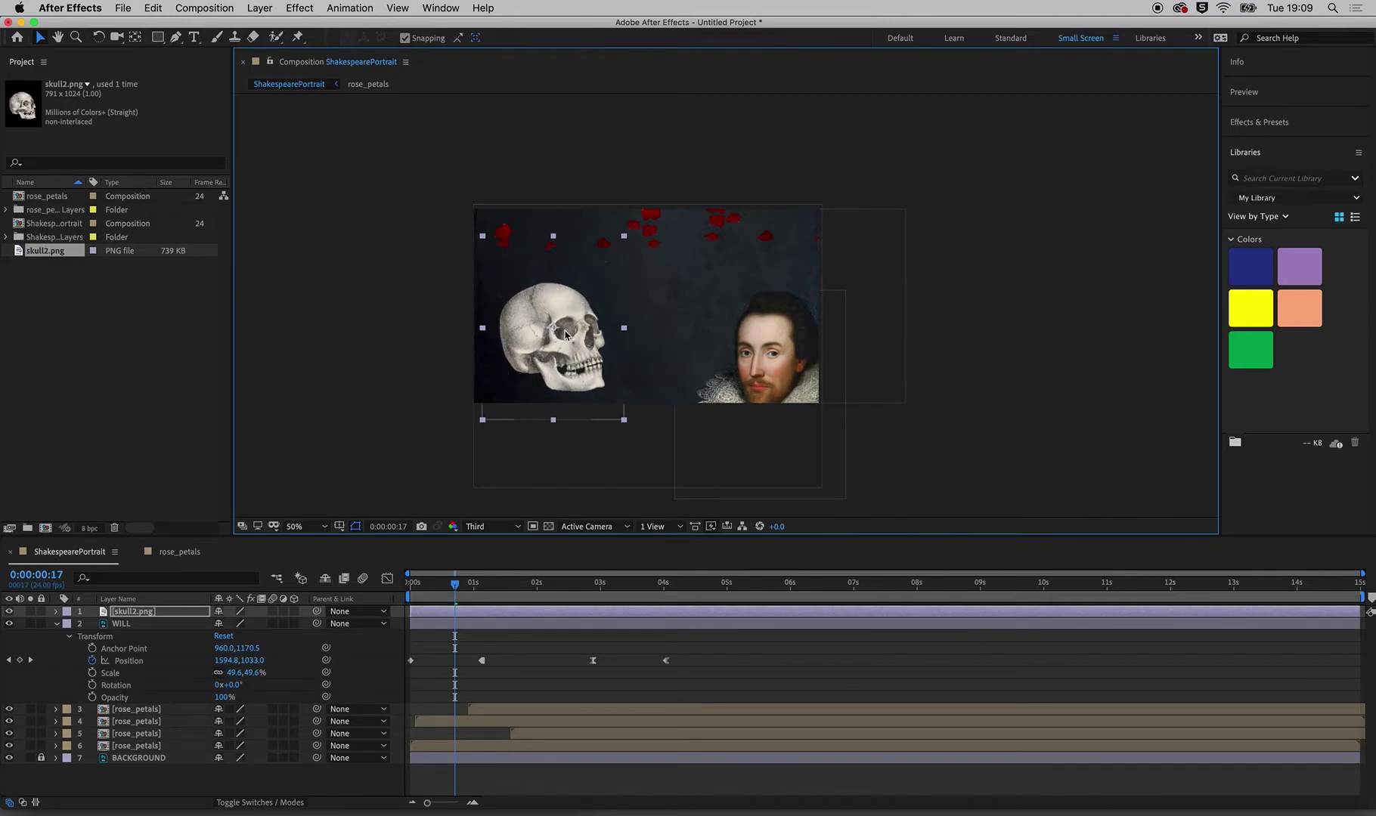
Step: Place the skull at the left of the frame and scrub to about 3:22
drag(528, 326, 564, 319)
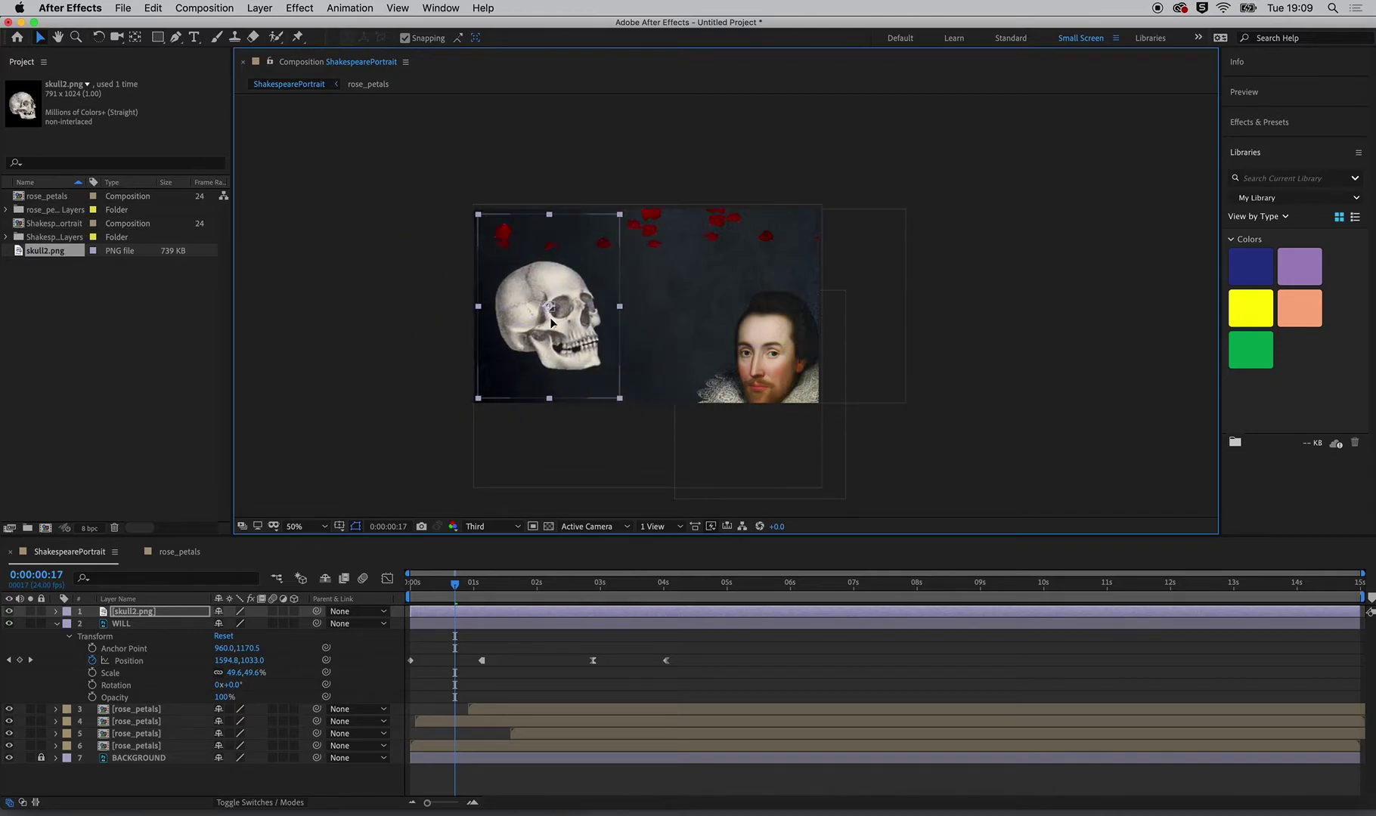
drag(566, 319, 551, 318)
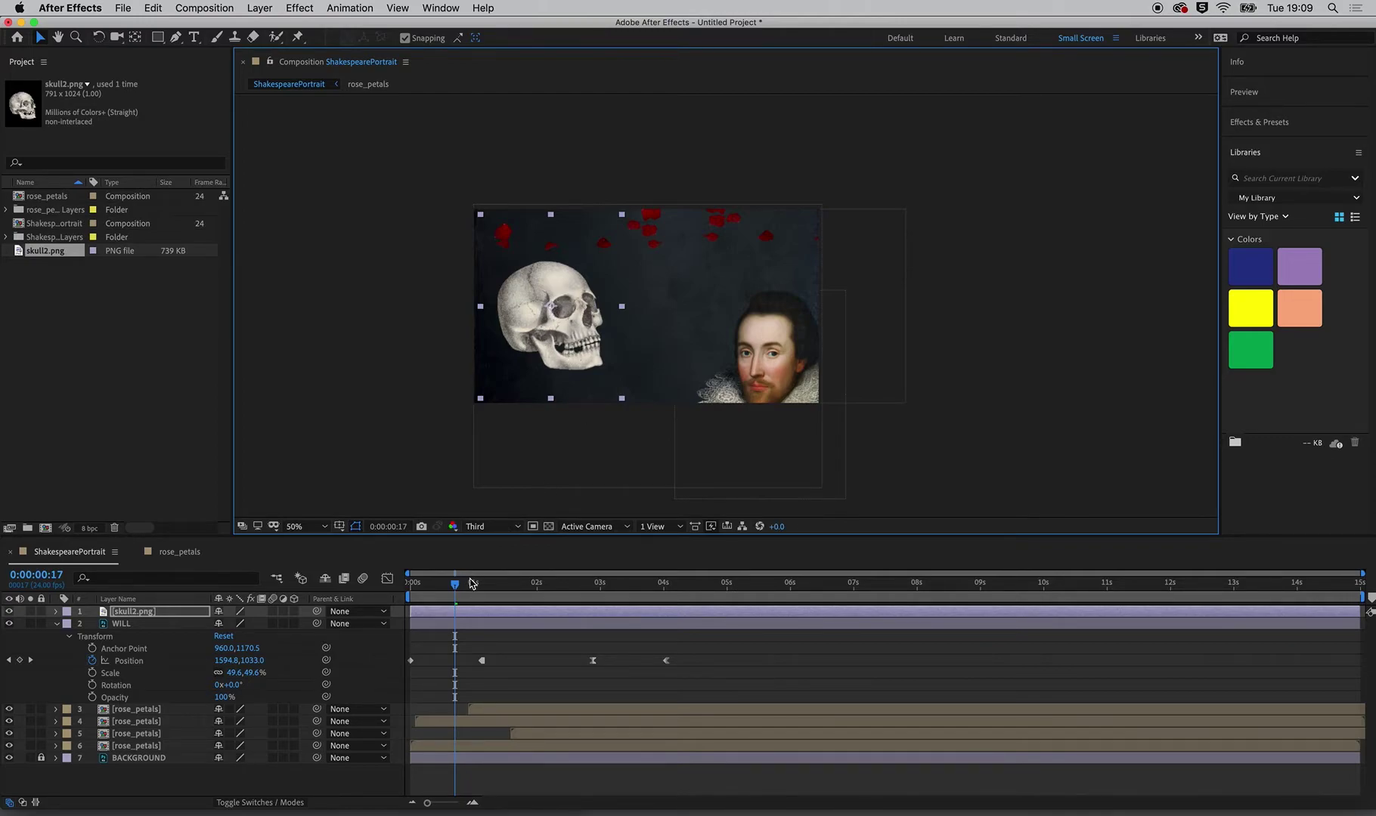
drag(469, 584, 659, 594)
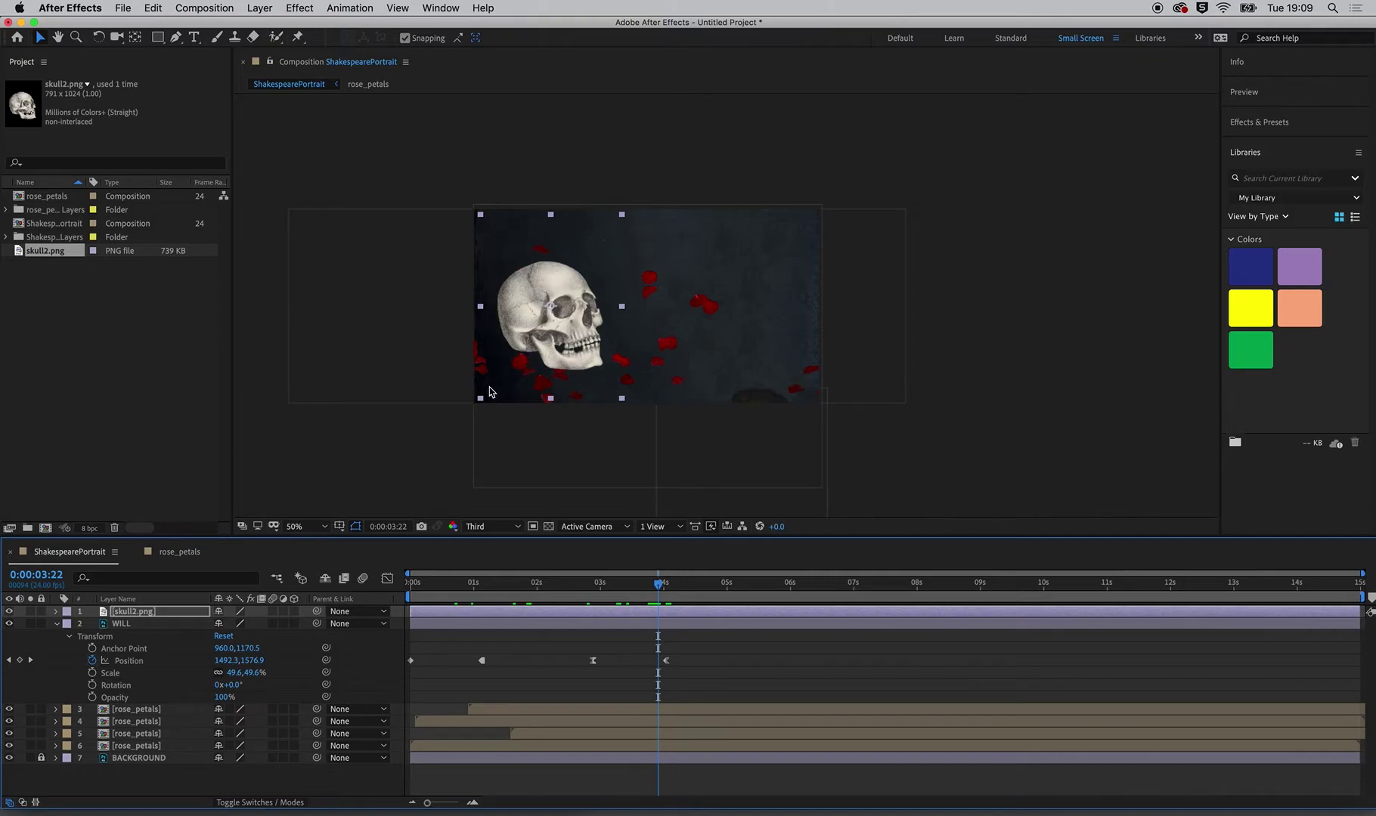
Step: Expand the skull2.png Transform properties and scrub its Anchor Point lower
click(56, 612)
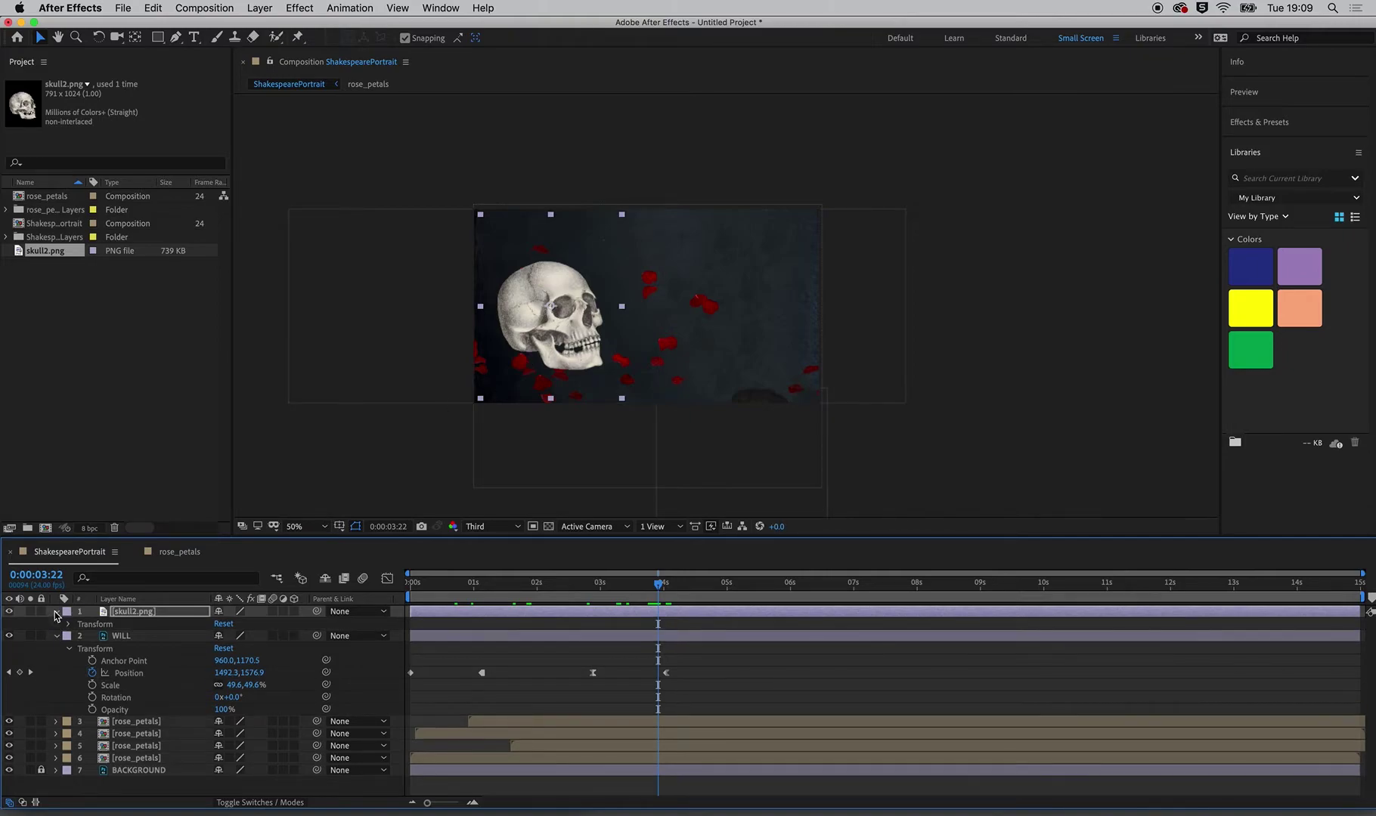
click(68, 624)
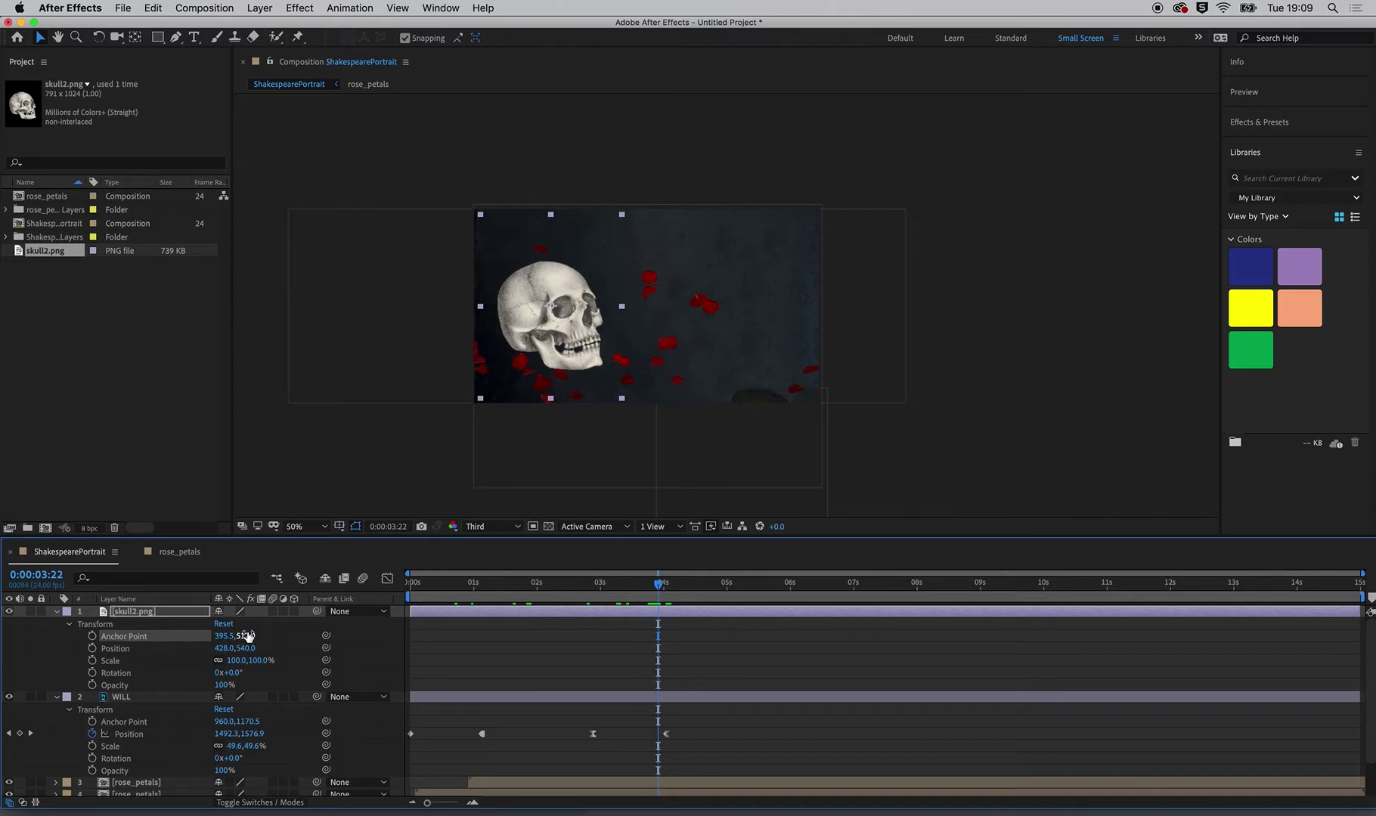
mouse_move(244, 641)
mouse_down()
mouse_move(202, 638)
mouse_move(258, 625)
mouse_move(142, 626)
mouse_move(156, 630)
mouse_up()
click(214, 641)
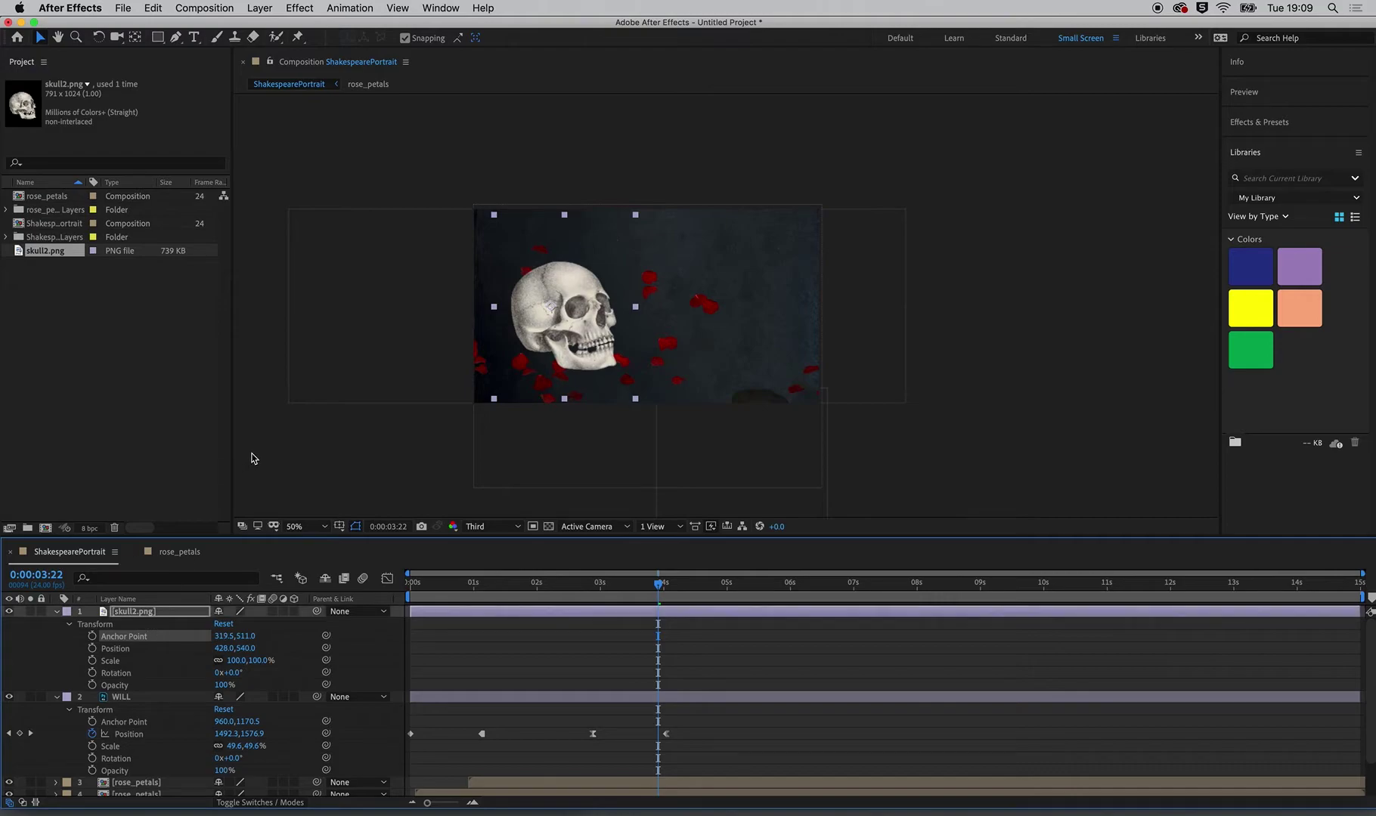
Step: Move the skull's anchor point to its jaw with the Pan Behind tool, then return to Selection
click(134, 39)
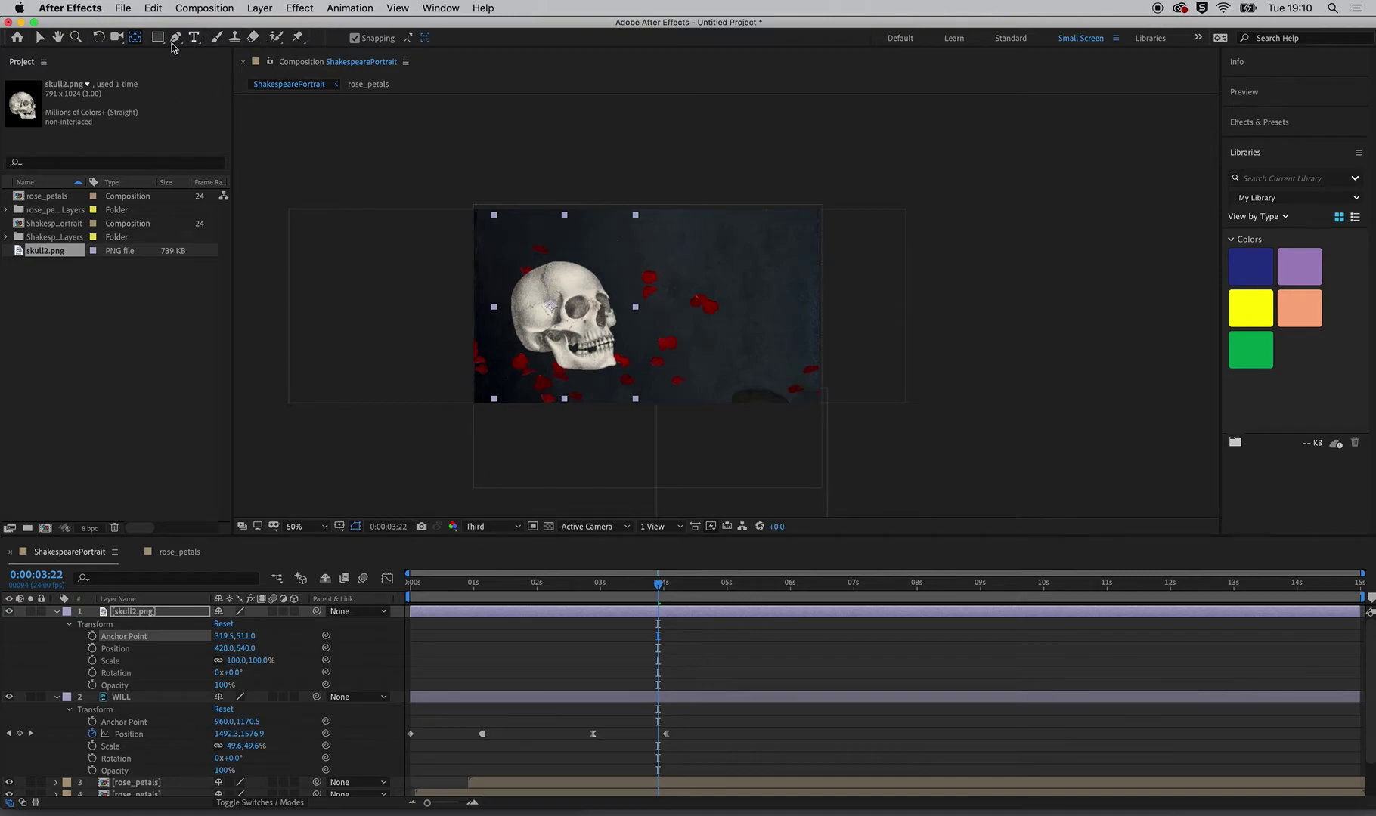
click(553, 313)
drag(553, 316, 522, 350)
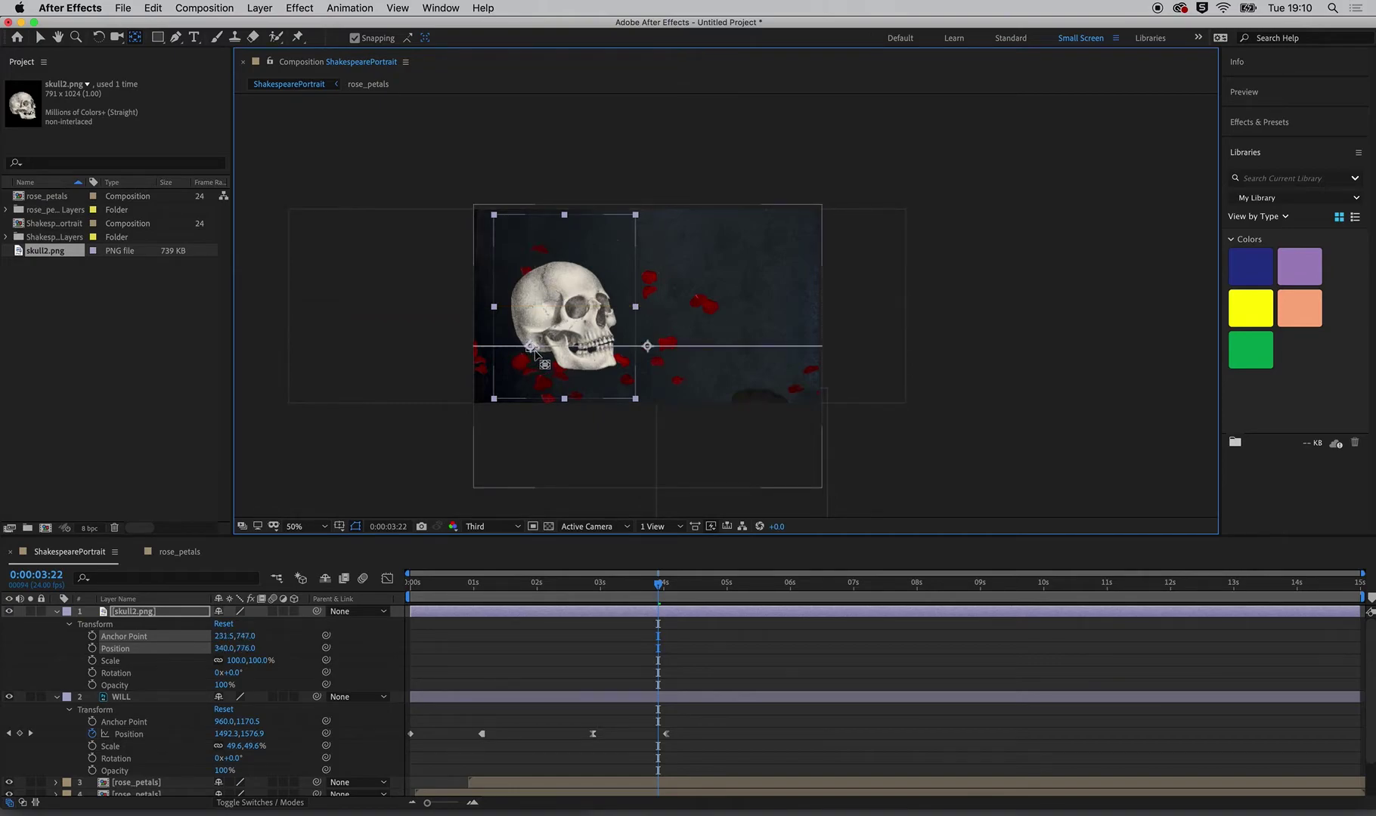
mouse_move(521, 350)
mouse_down()
mouse_move(549, 360)
mouse_move(534, 341)
mouse_up()
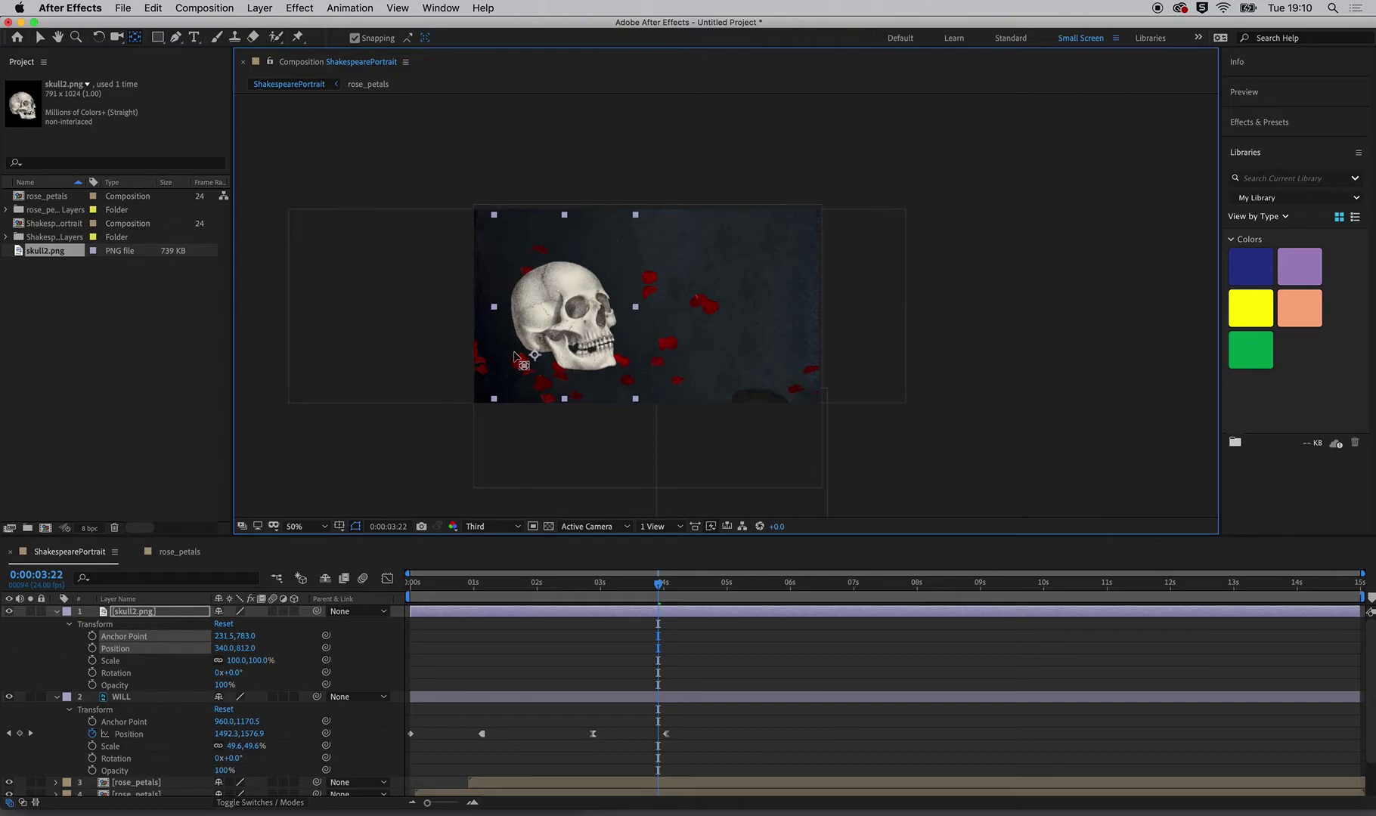
key(v)
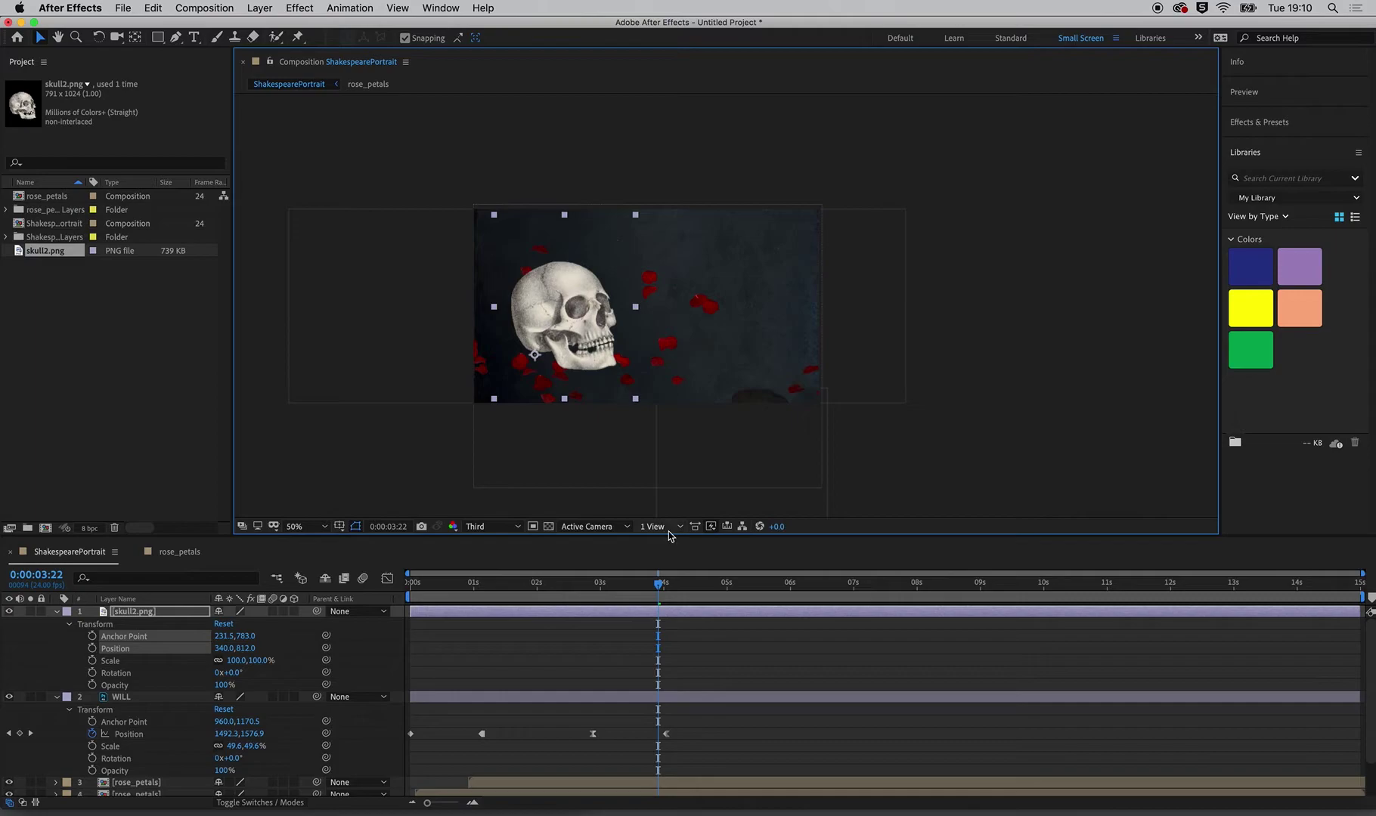
Step: Set Anchor Point and Position keyframes at 0:00:04:15 for the skull's resting pose
click(700, 585)
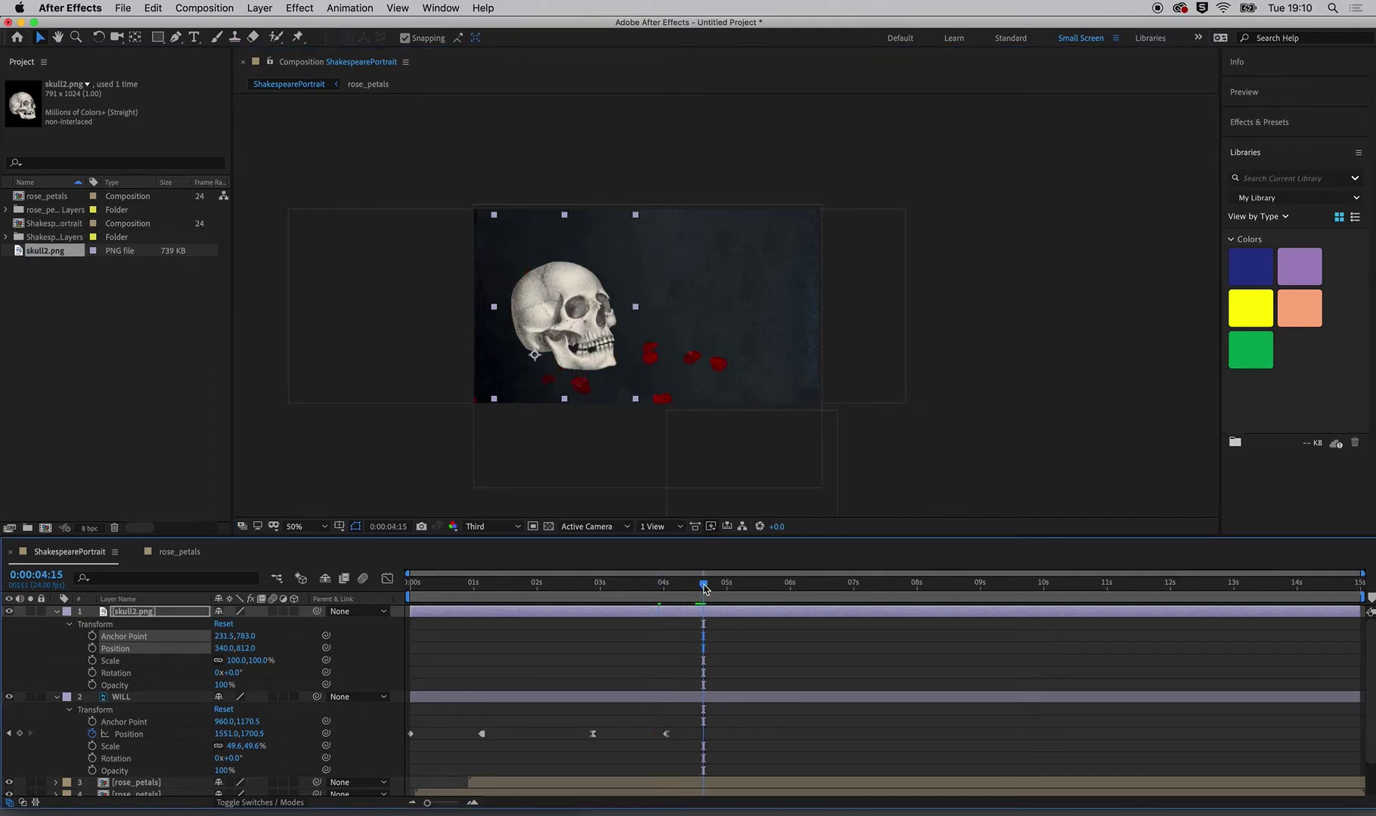
click(92, 649)
click(93, 637)
click(92, 649)
Step: At 0:00:03:20, move the skull beyond the left edge and preview the slide-in
click(659, 584)
drag(659, 584, 652, 584)
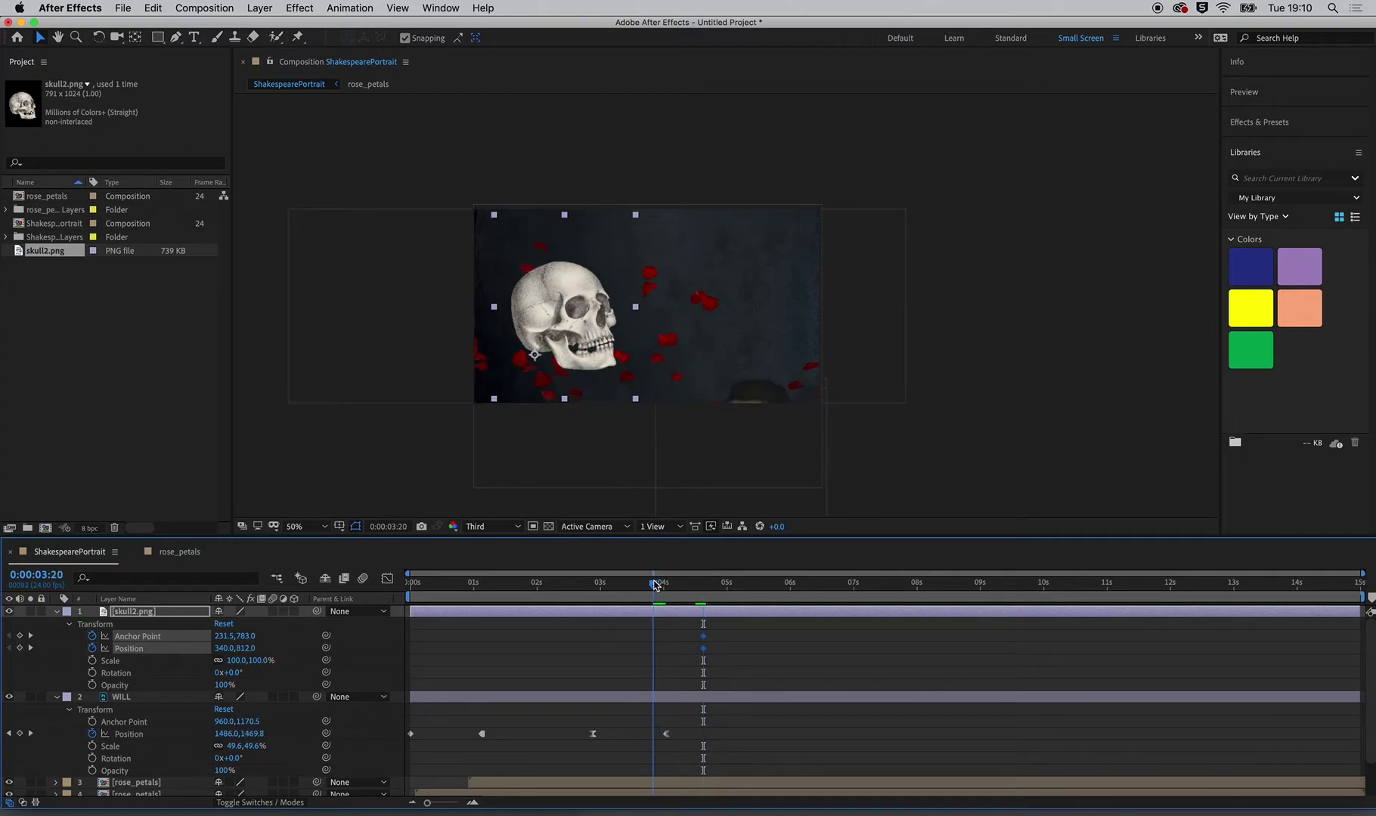
click(629, 471)
click(586, 374)
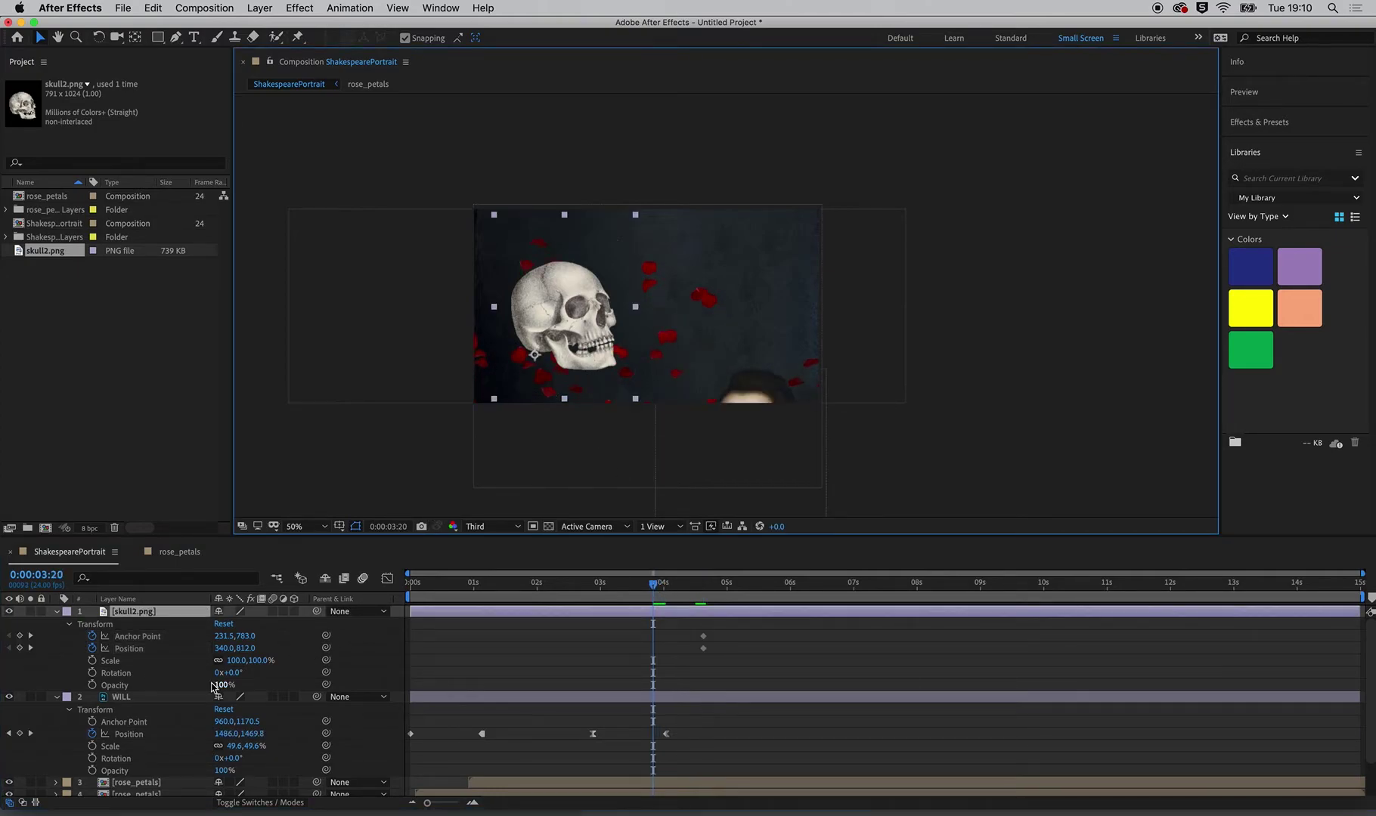
drag(577, 351, 405, 355)
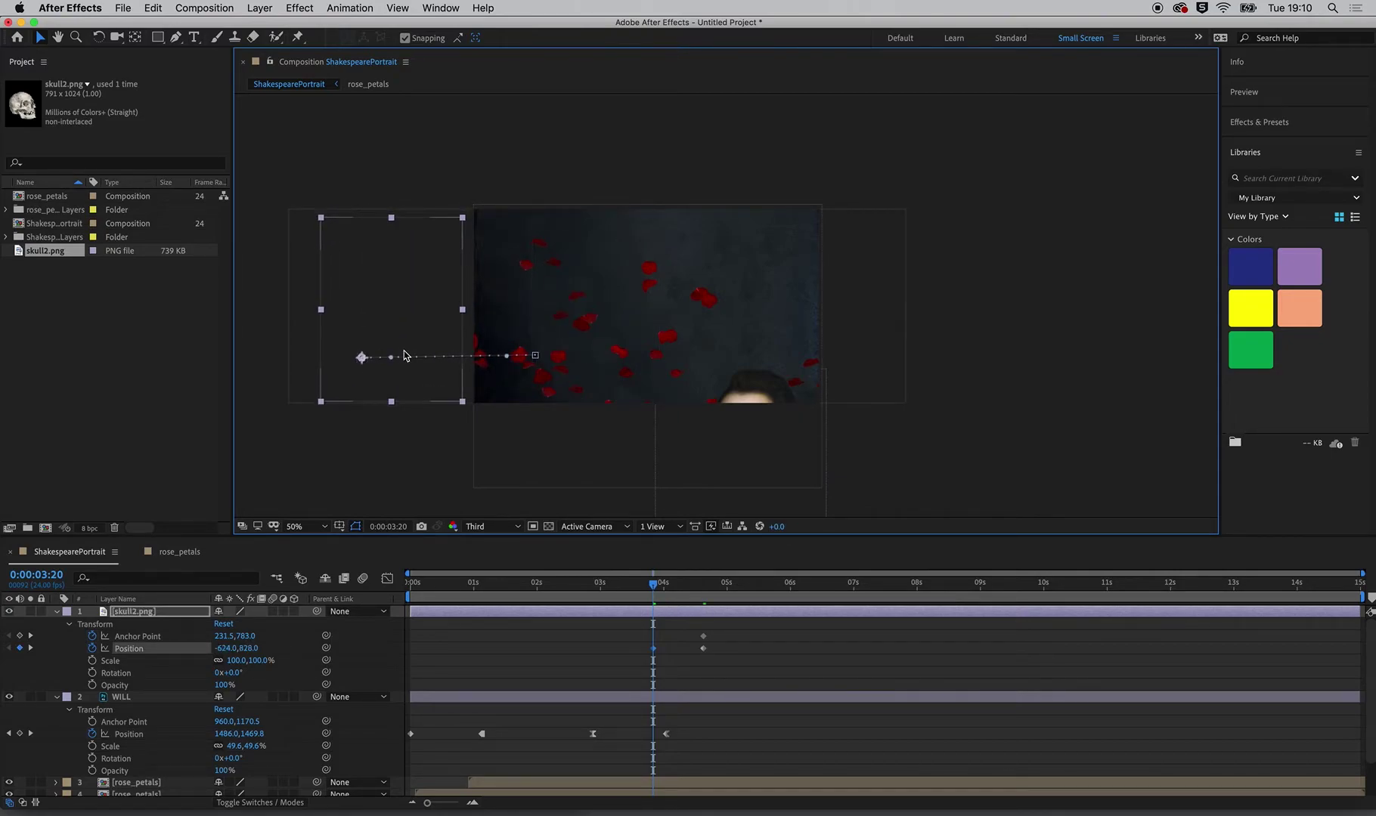
key(space)
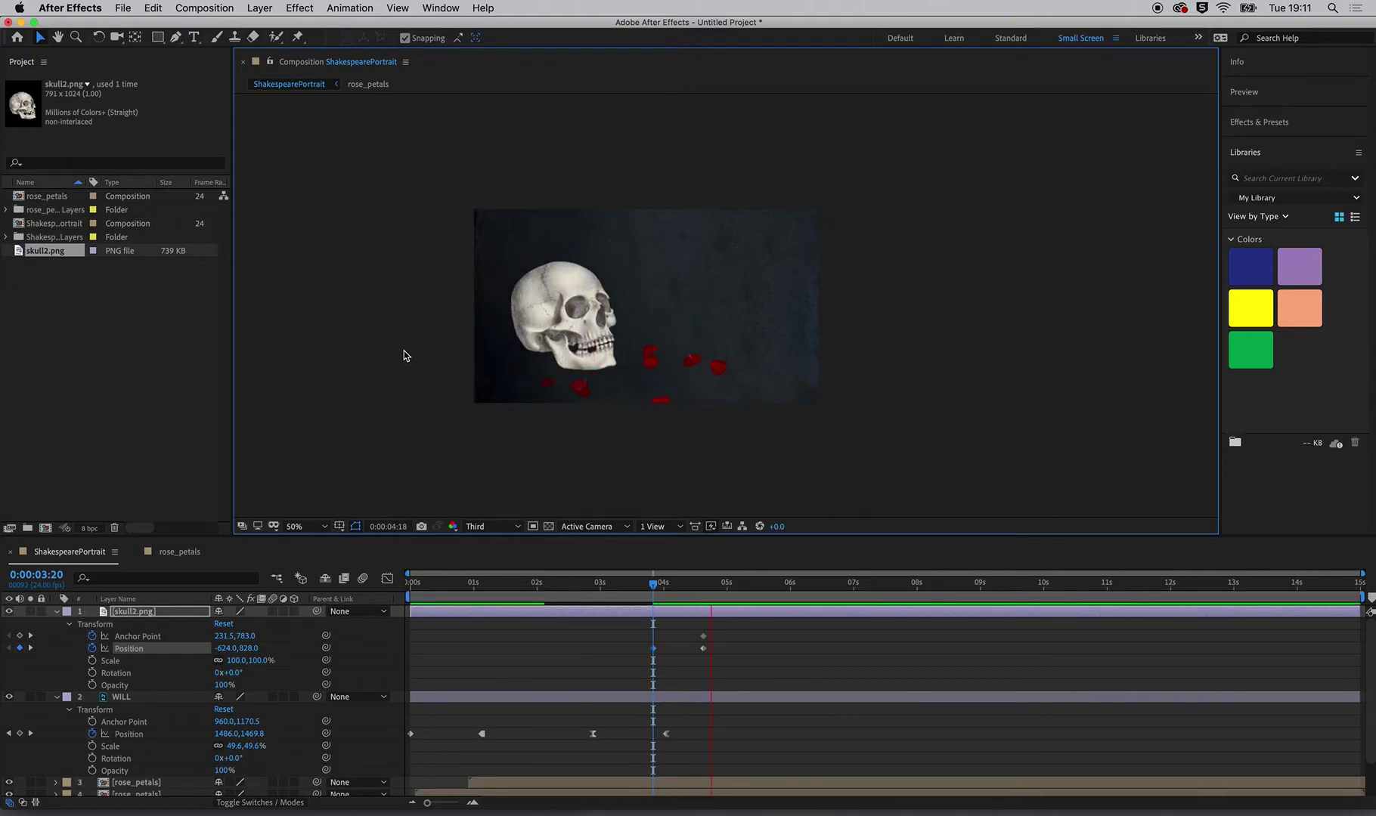
key(space)
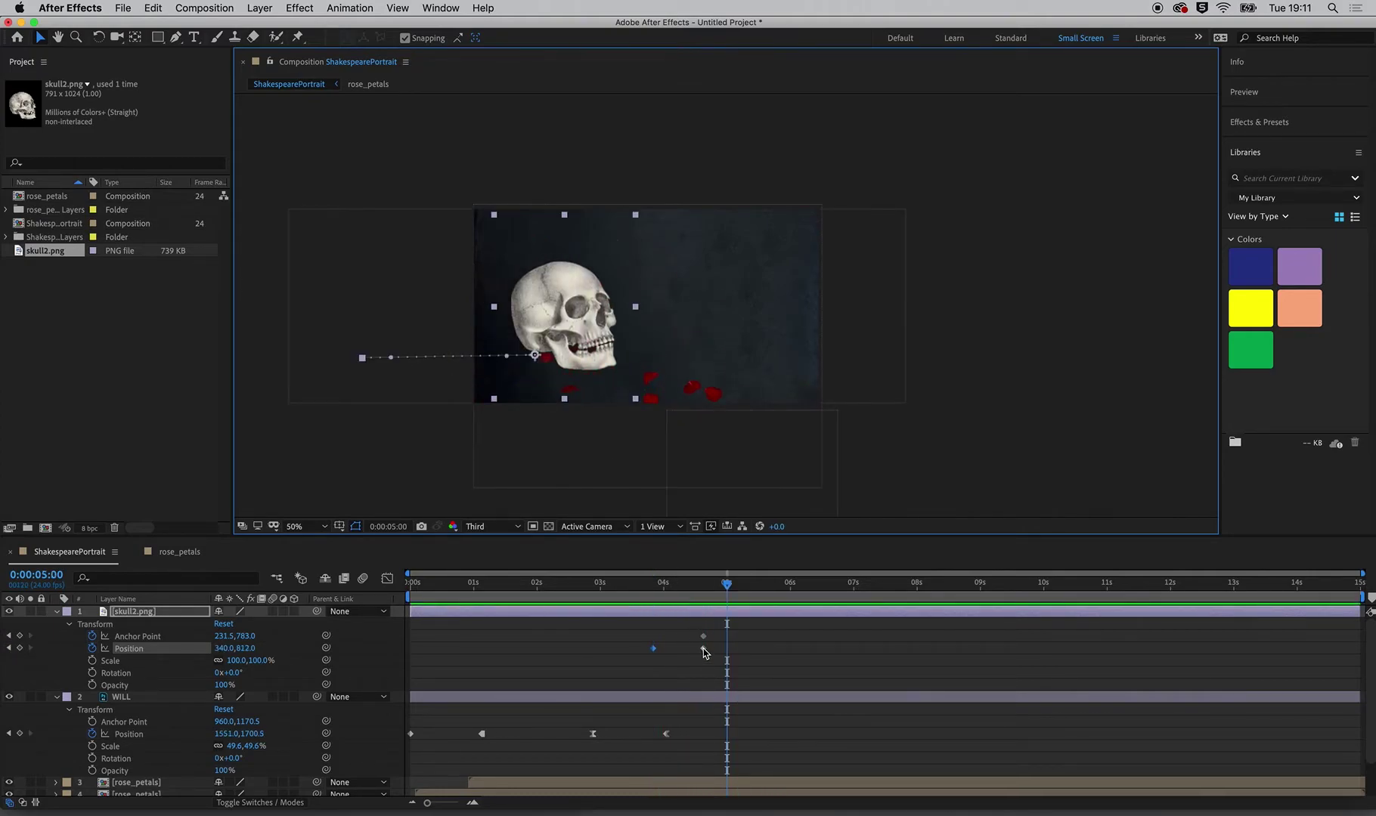
Step: Apply Easy Ease Out to the final Position keyframe and preview the slide-in
click(704, 649)
right_click(704, 648)
mouse_move(769, 802)
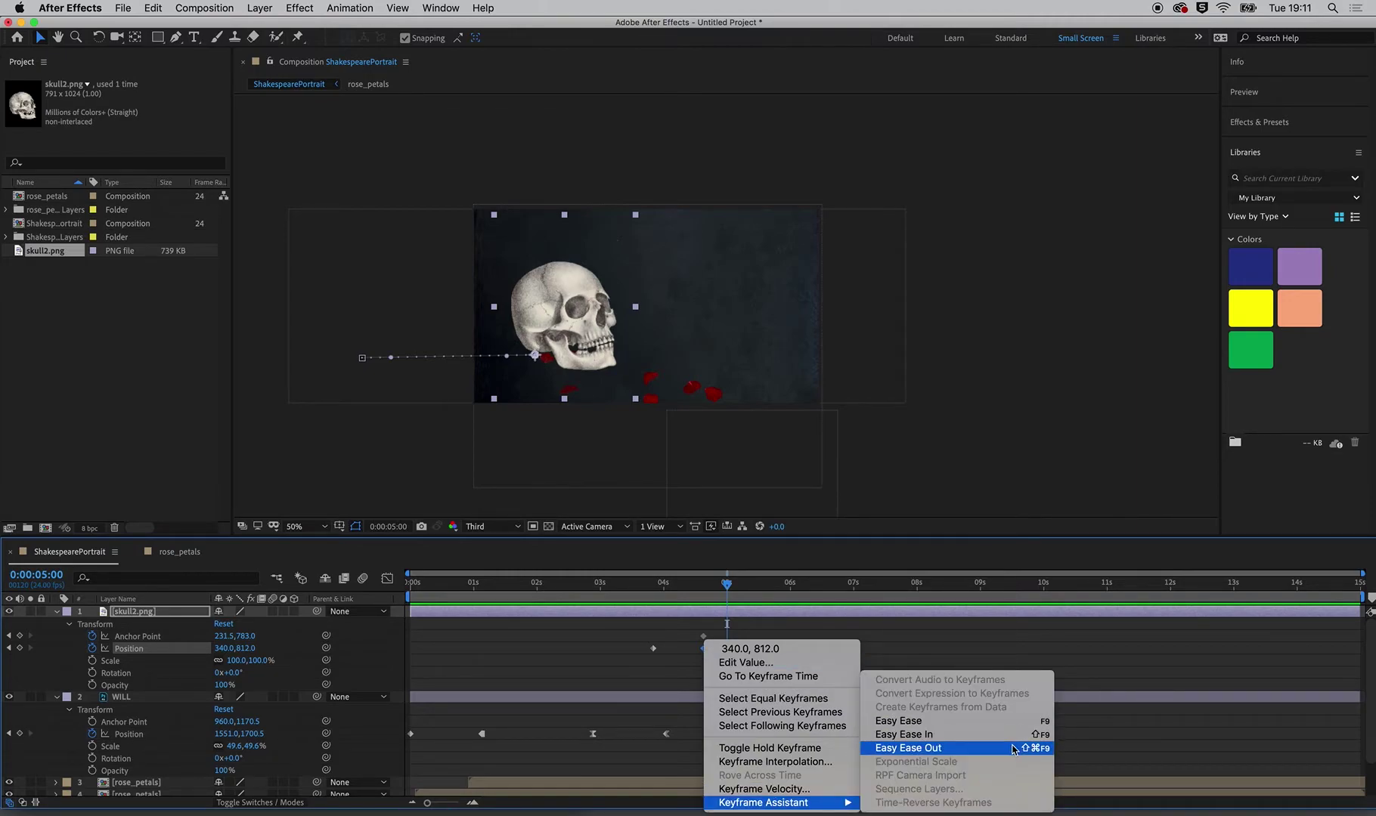
click(1012, 748)
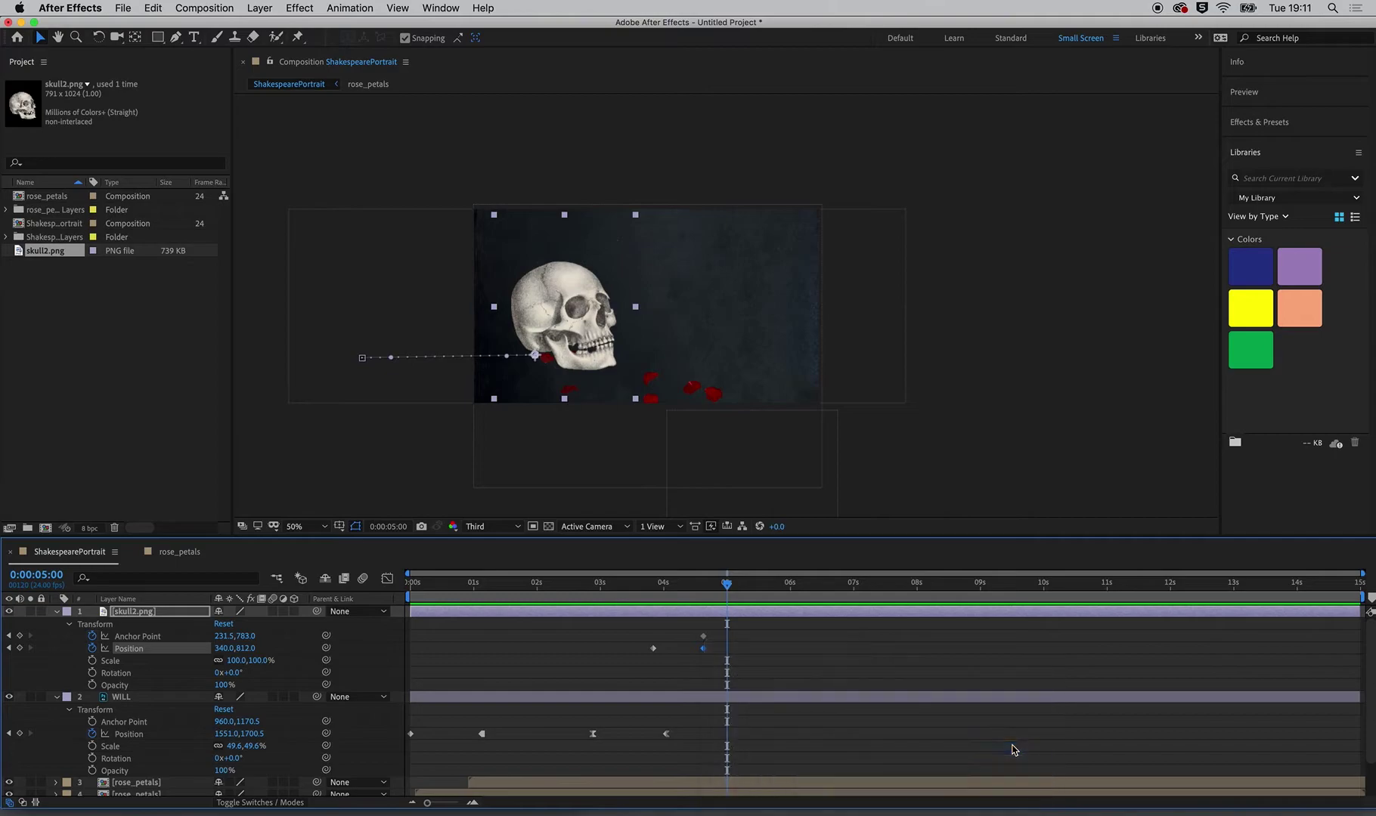
click(677, 600)
key(space)
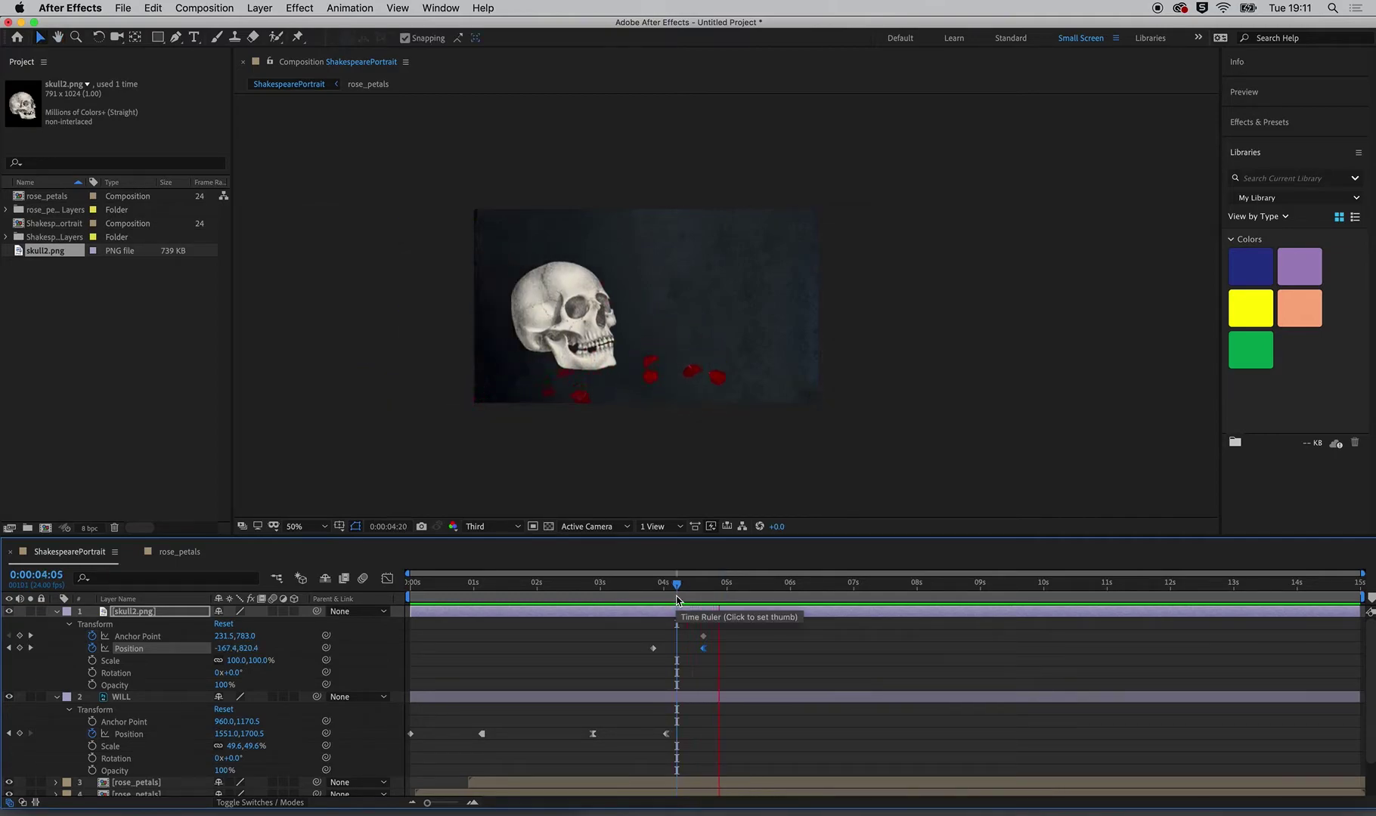
key(space)
drag(691, 602, 701, 608)
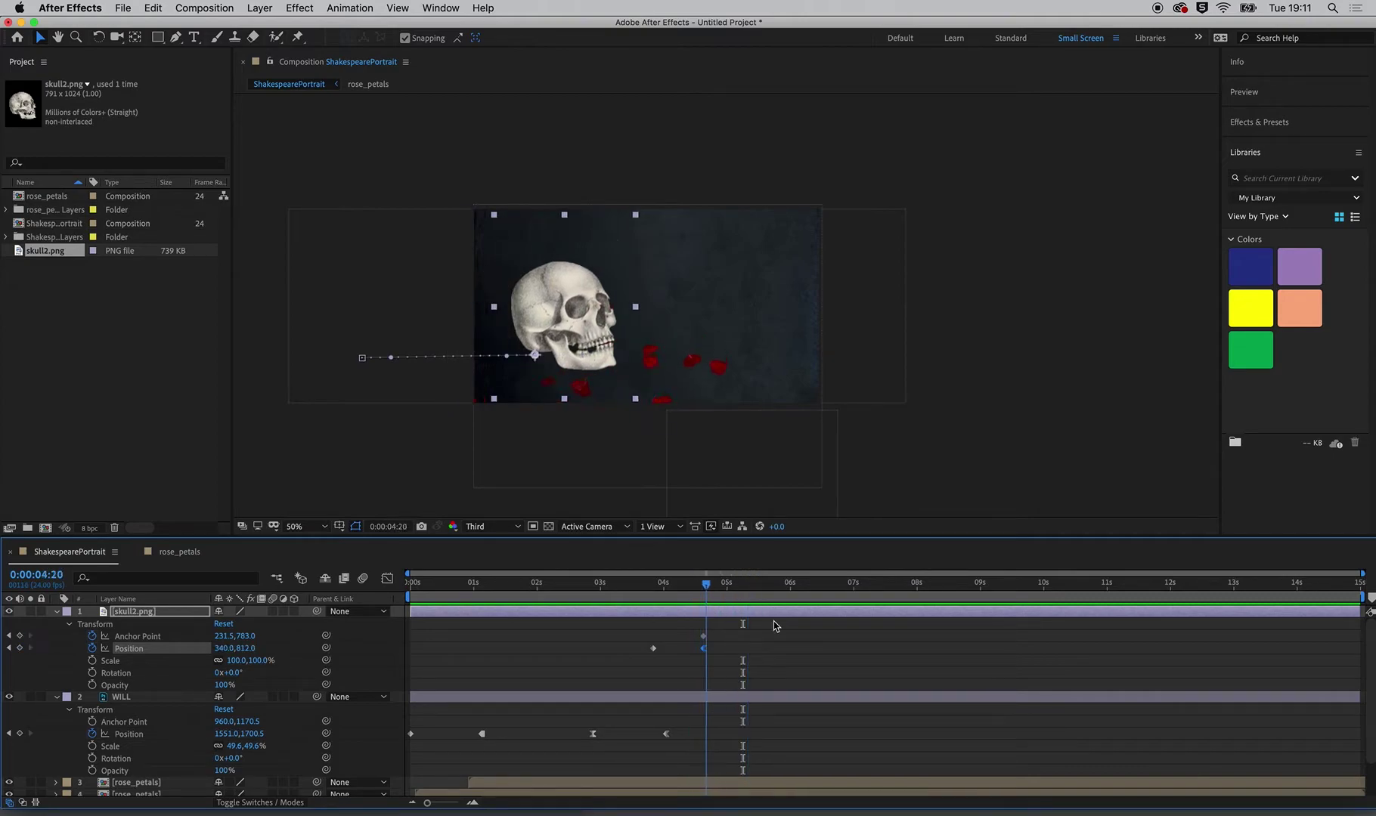
Step: Start keyframing the skull's Rotation after four seconds, deleting a mistaken two-turn keyframe
drag(700, 608, 700, 621)
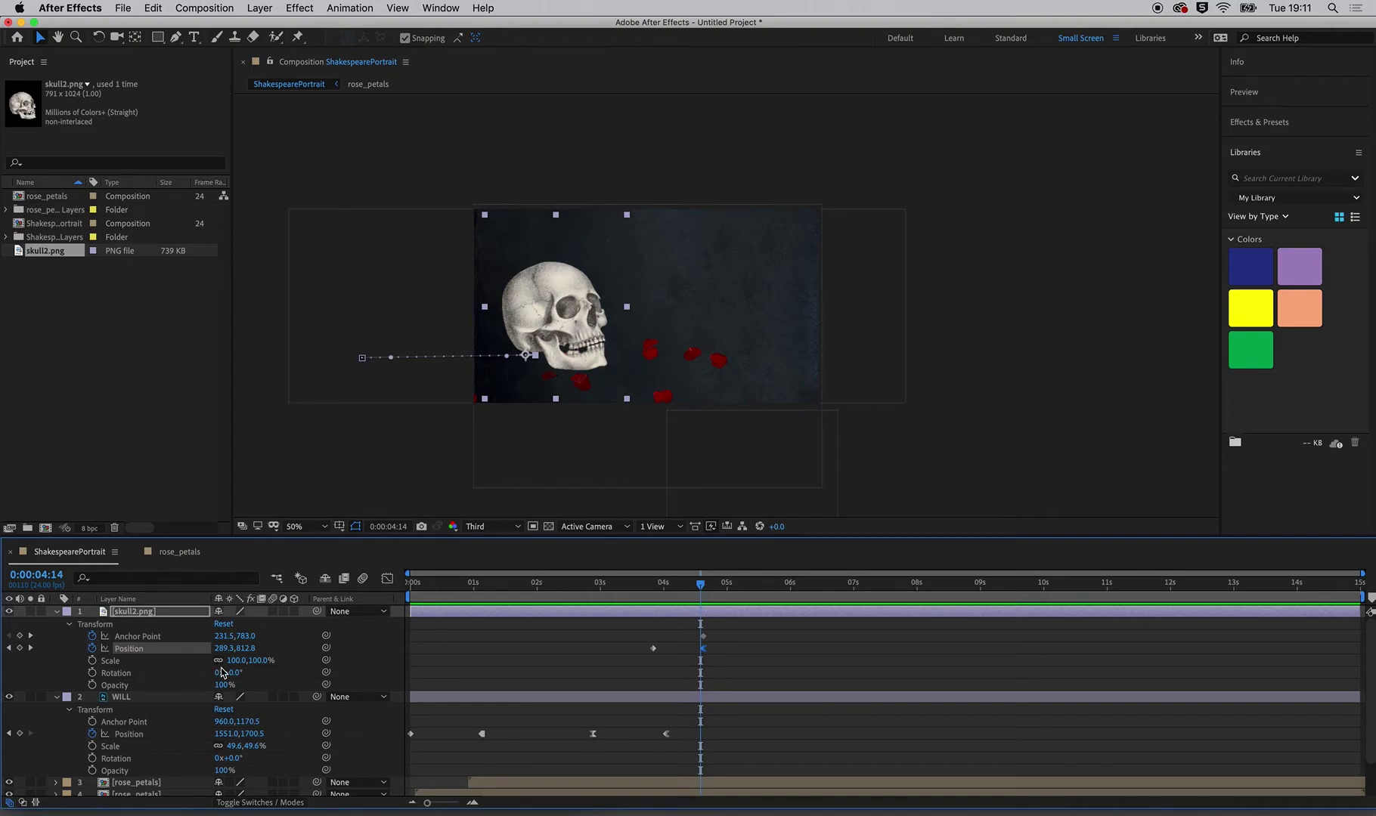
click(92, 677)
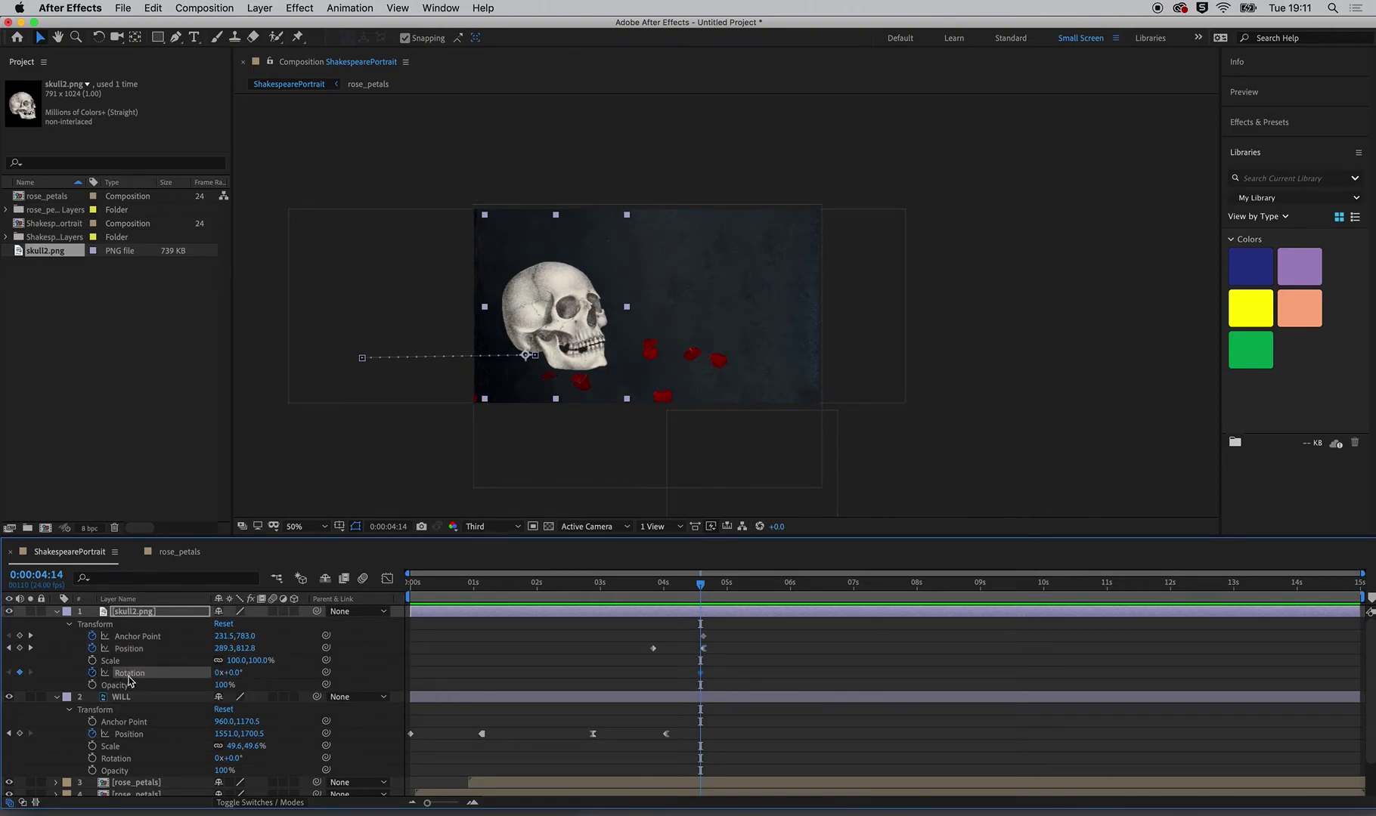
drag(715, 587, 724, 587)
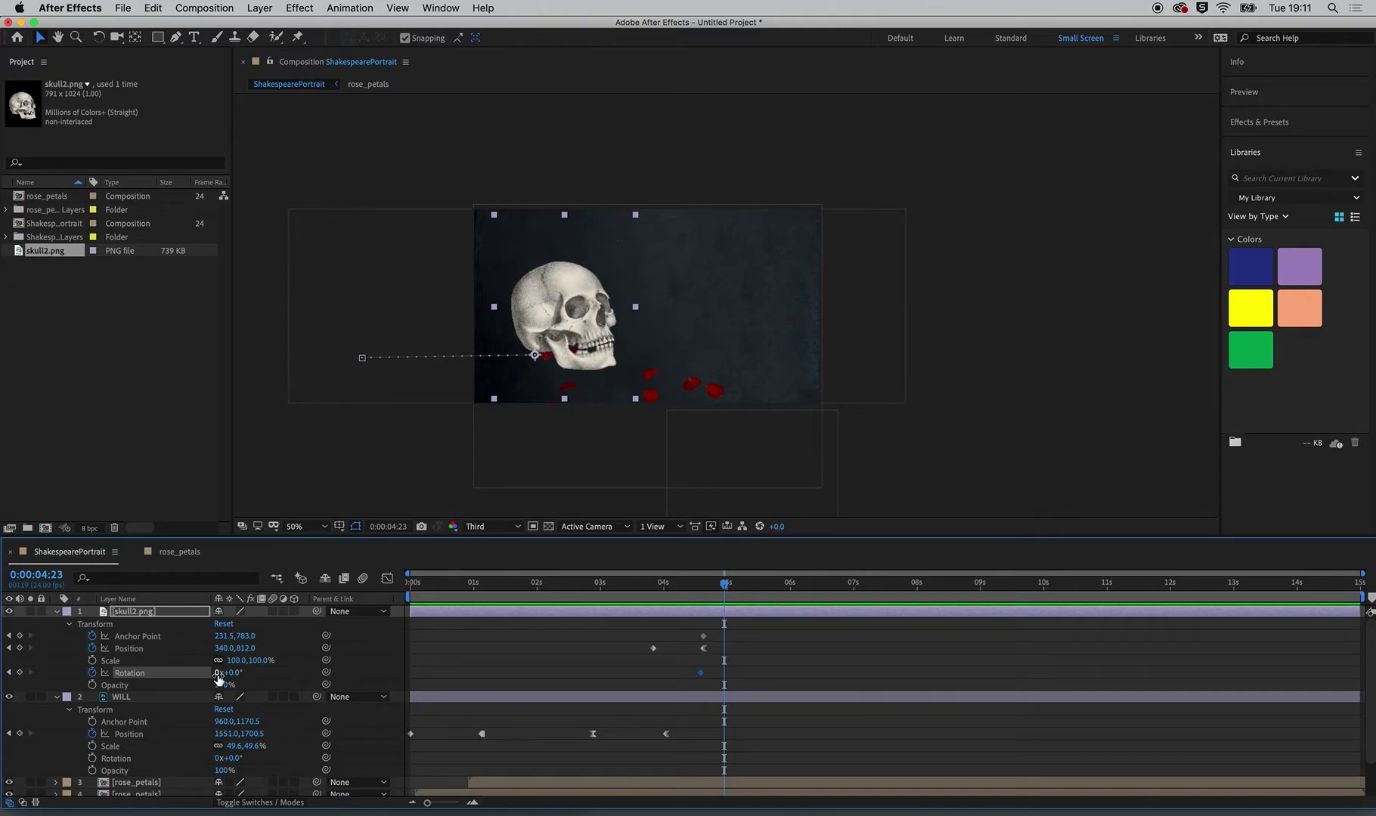
click(219, 674)
text(2)
click(463, 669)
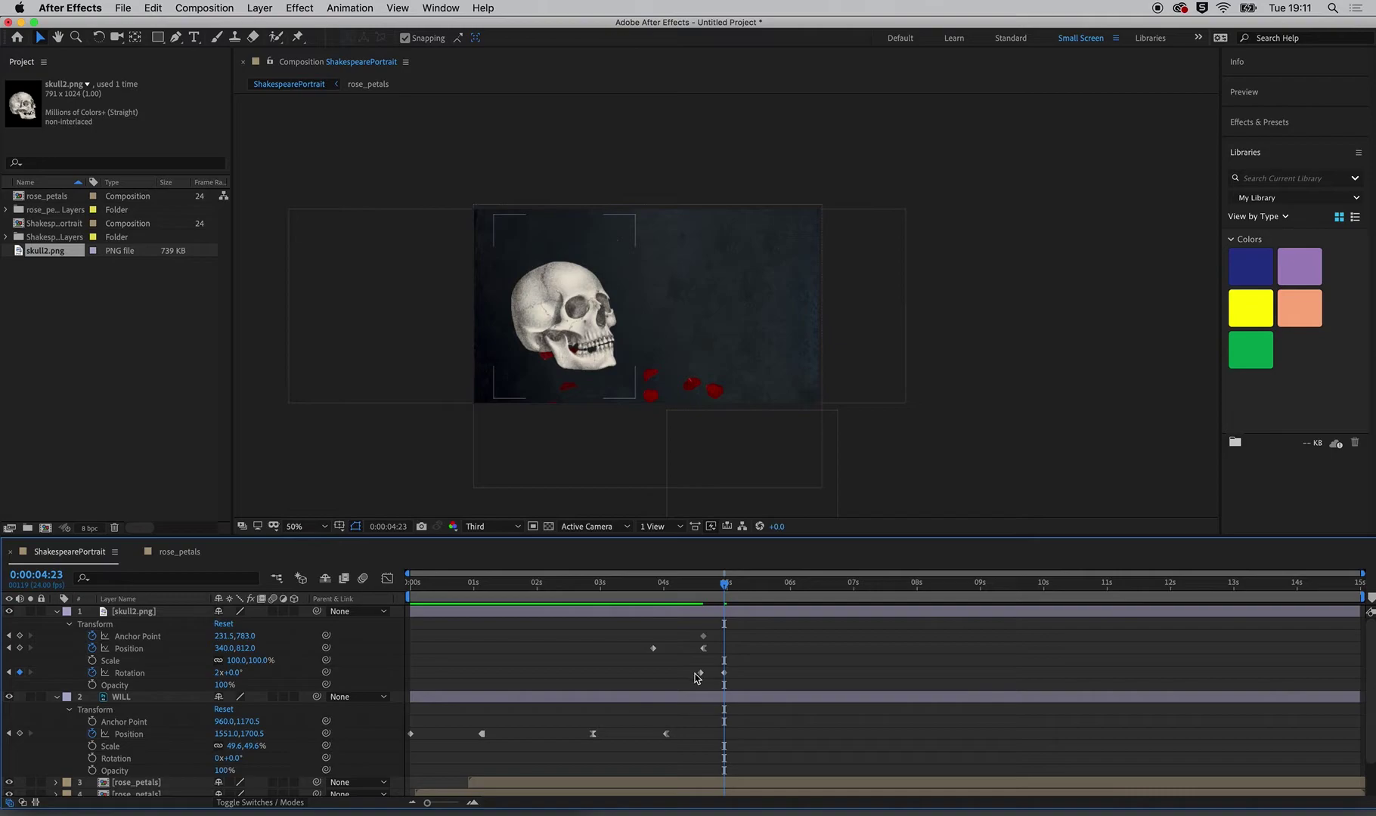
click(701, 591)
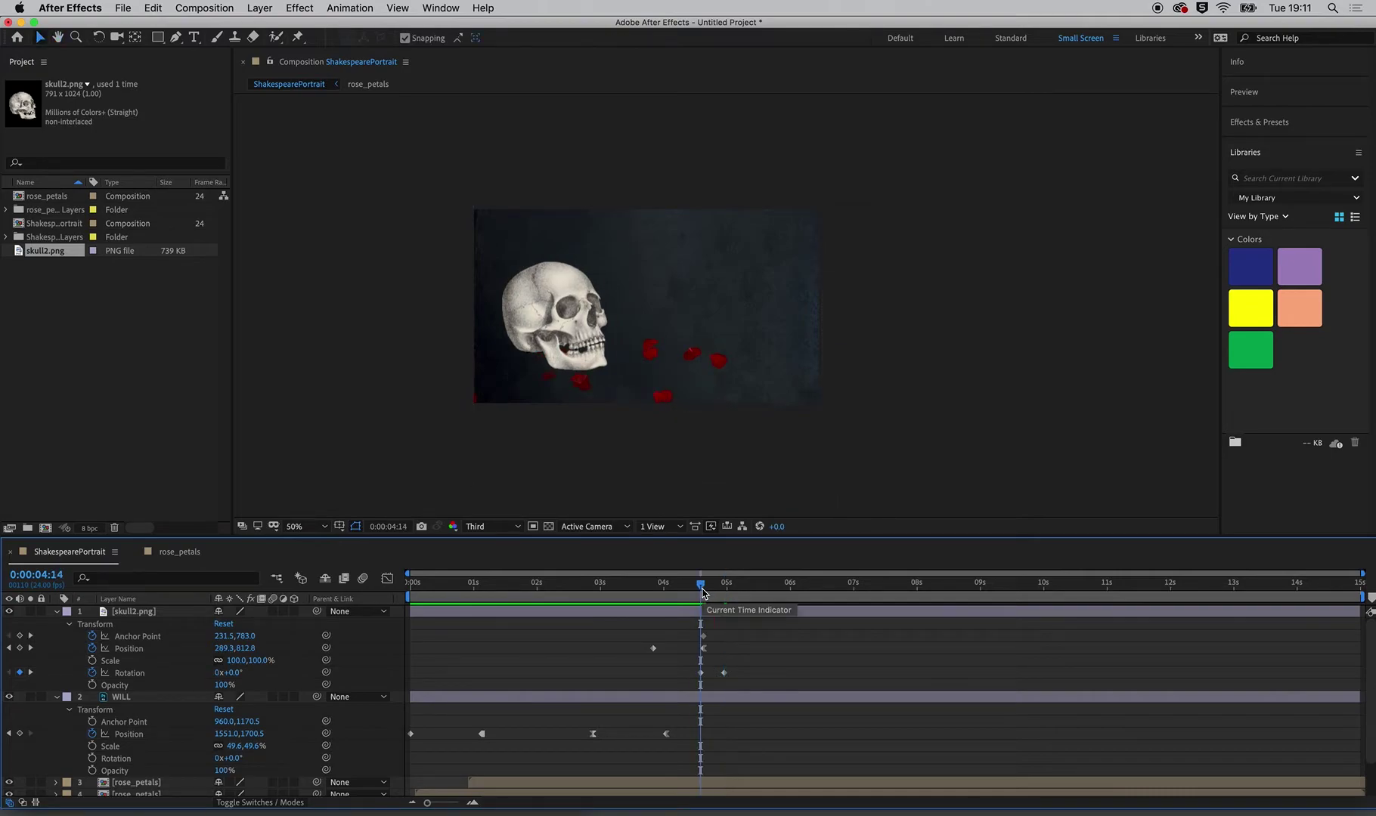
key(space)
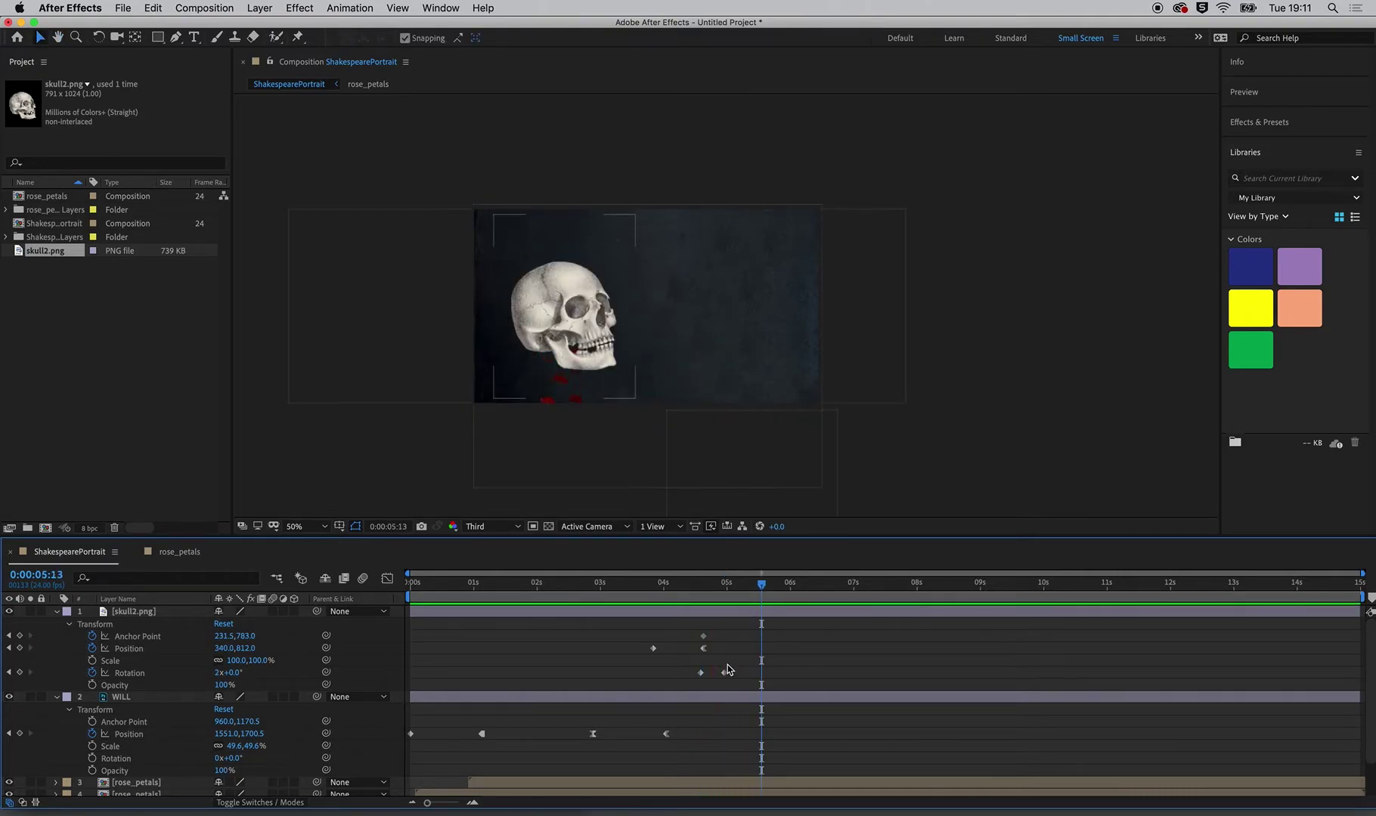
click(724, 675)
key(Delete)
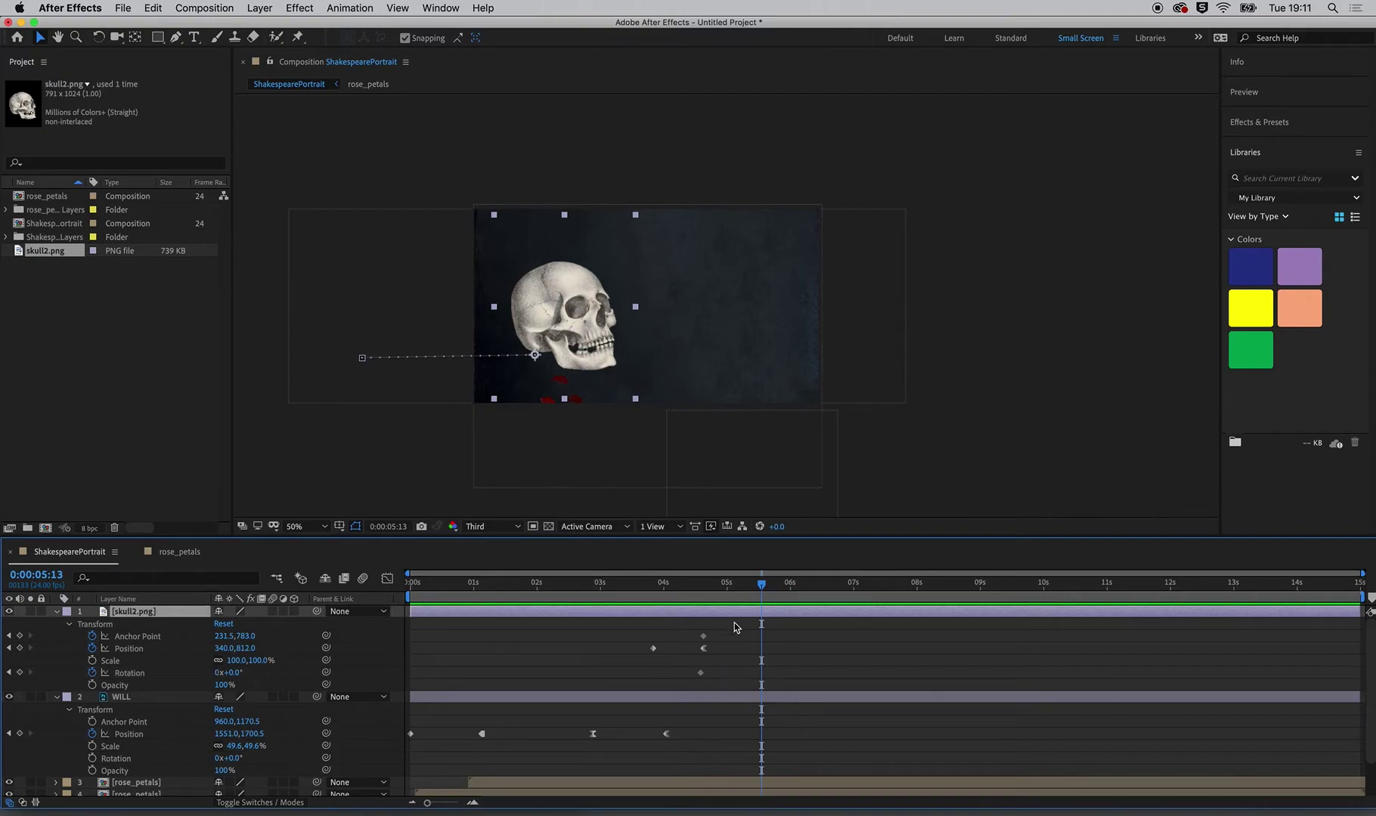
Step: Key the skull tilting to -62°, then +49°, then back upright
drag(741, 591, 719, 589)
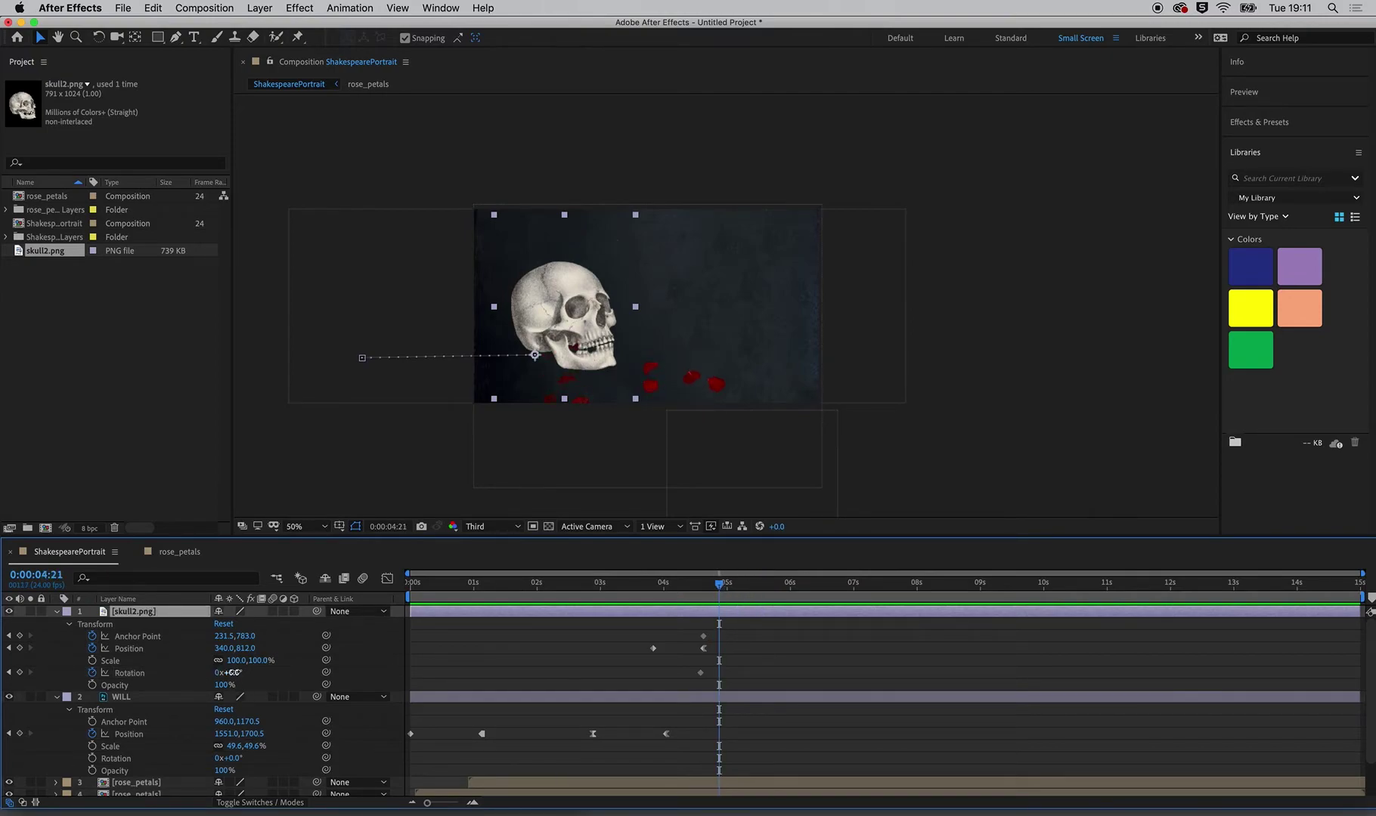
drag(230, 673, 185, 669)
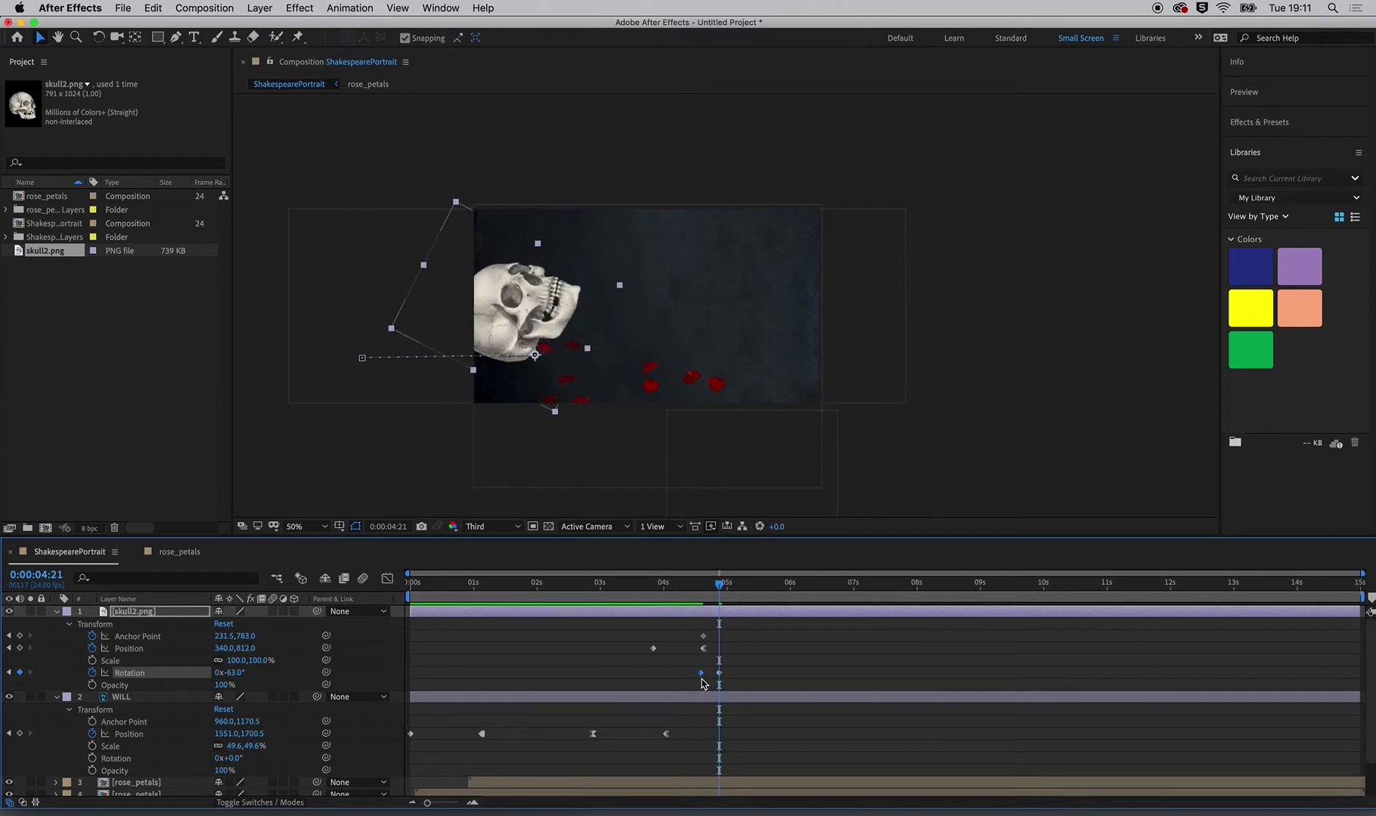
drag(746, 604, 740, 605)
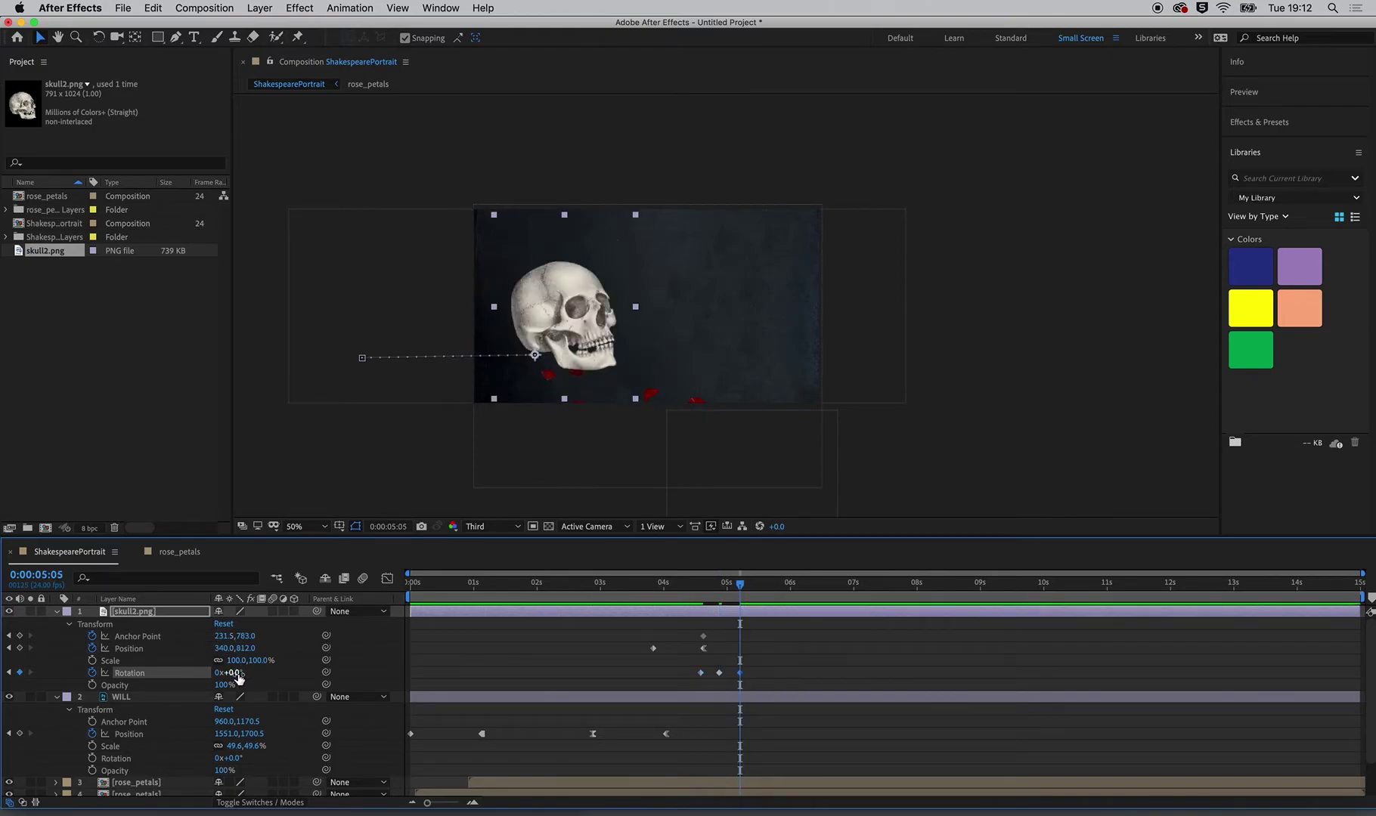
drag(239, 673, 269, 673)
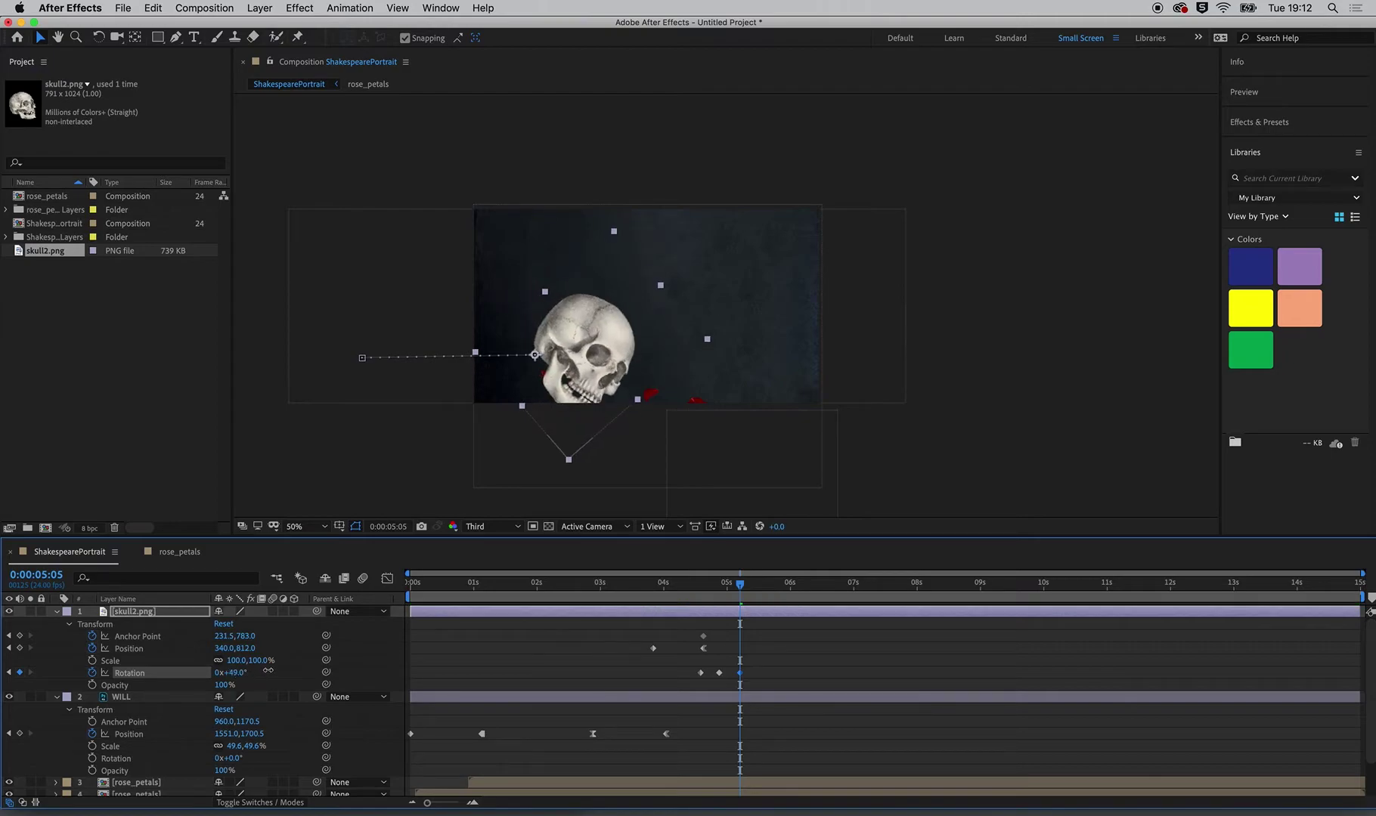
drag(739, 585, 765, 589)
key(ctrl+v)
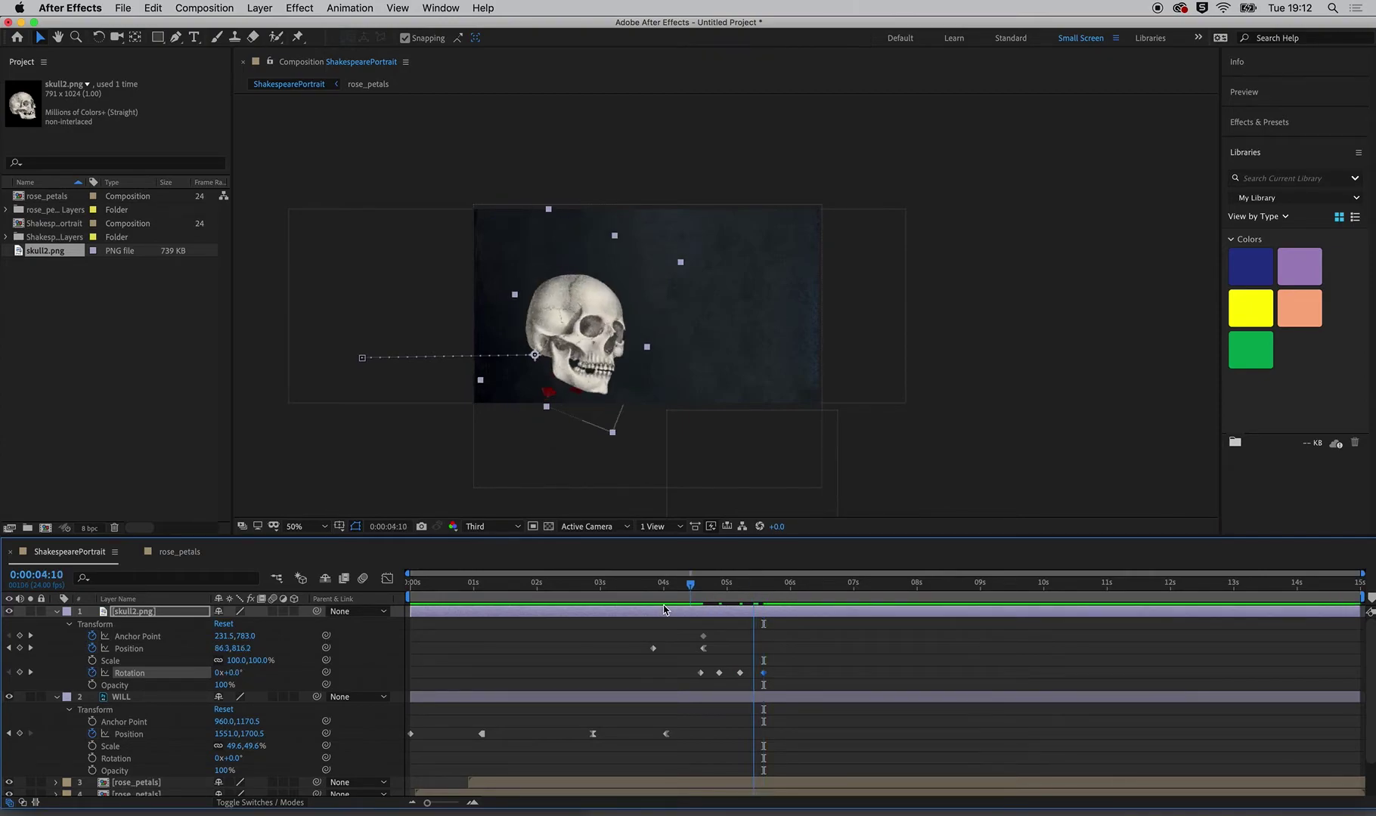
Step: Shift the last rotation keyframe slightly earlier and preview the nod
drag(758, 602, 661, 609)
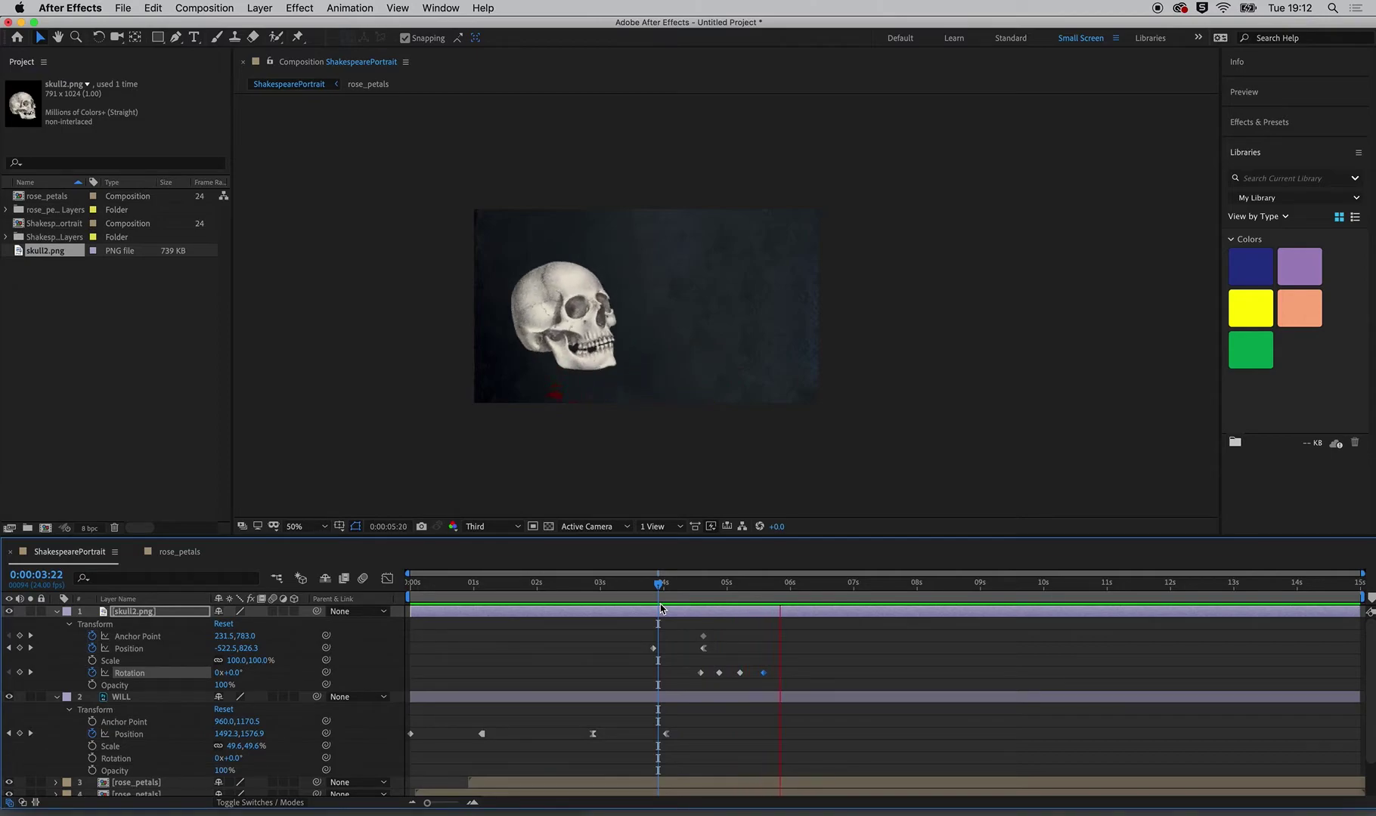
click(764, 674)
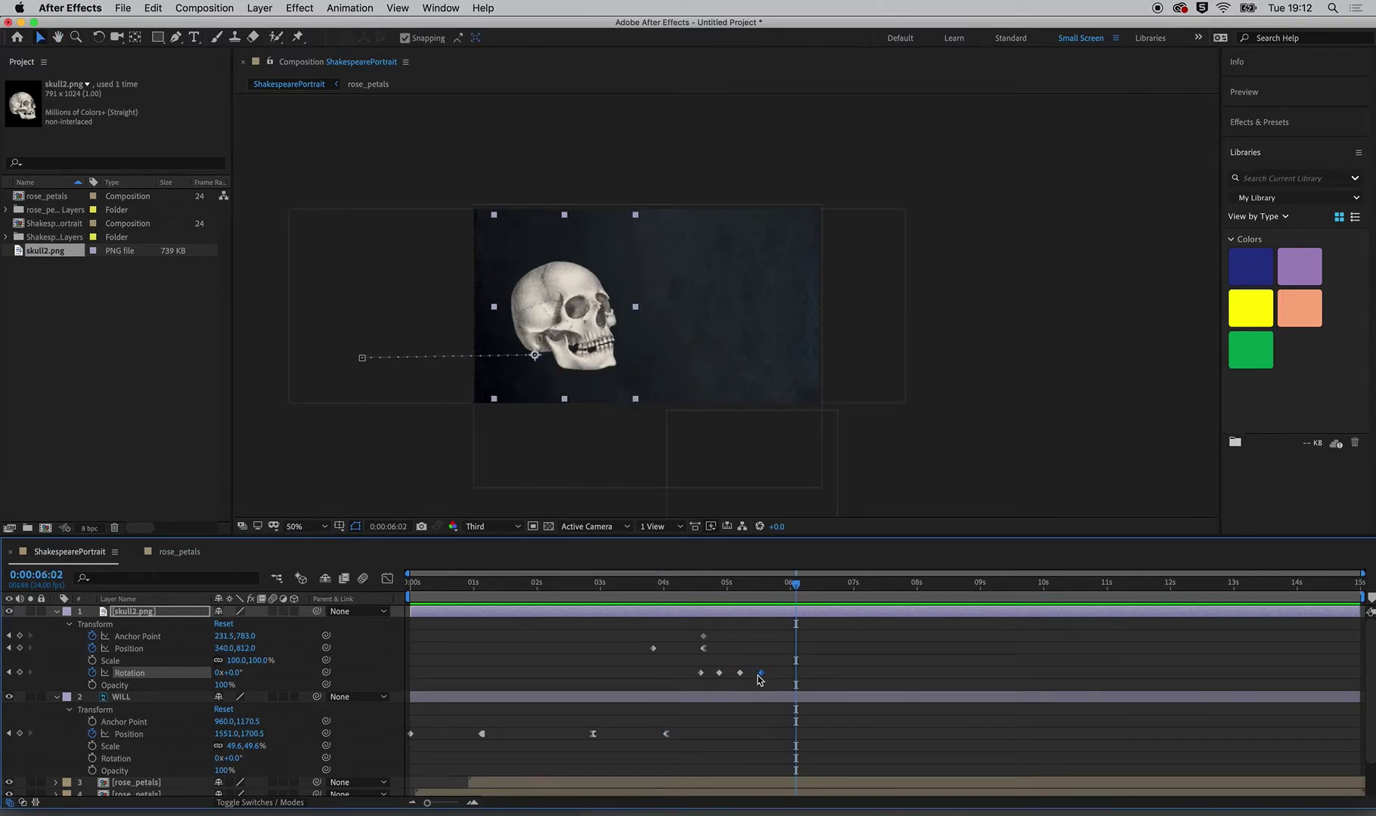
drag(757, 674, 750, 674)
click(724, 585)
key(space)
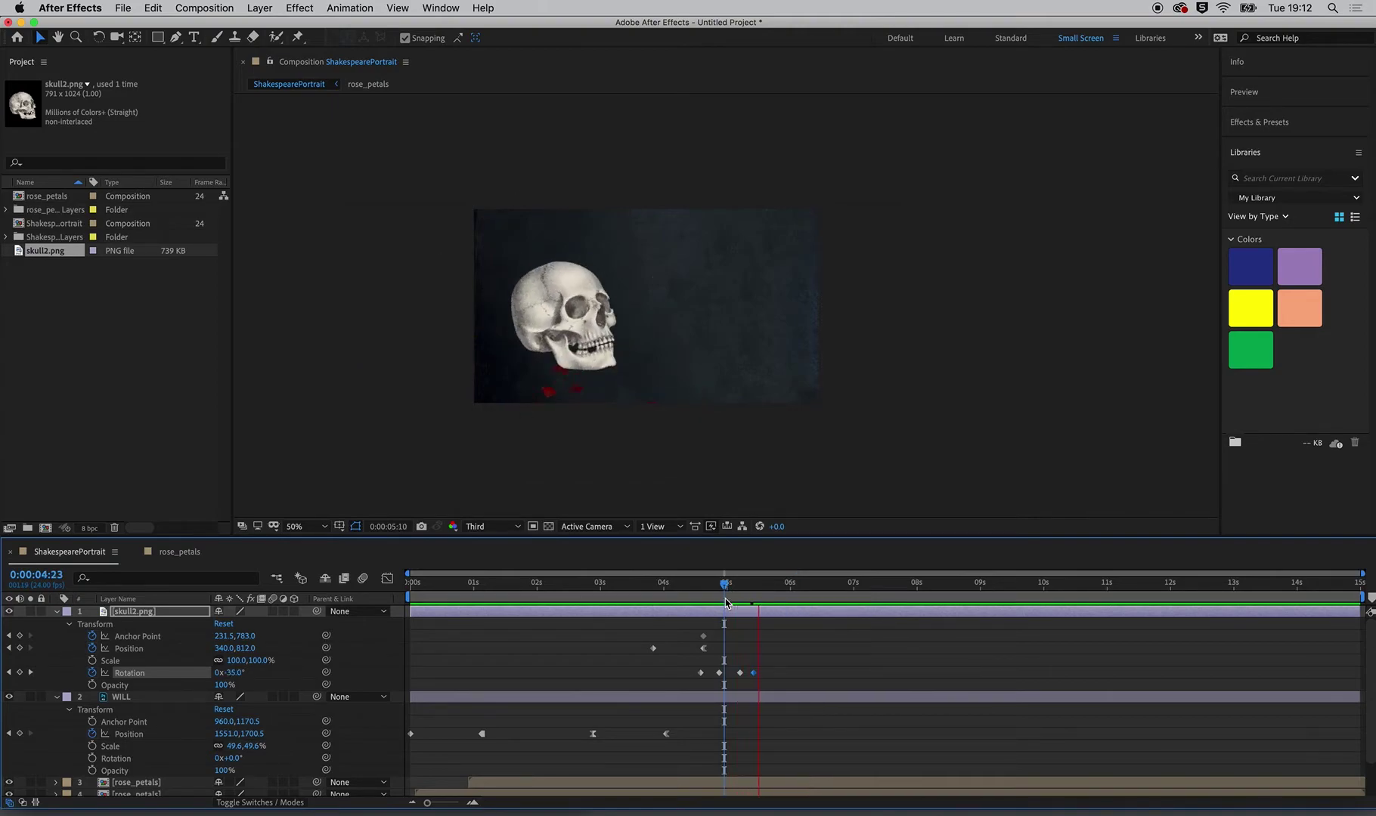
key(space)
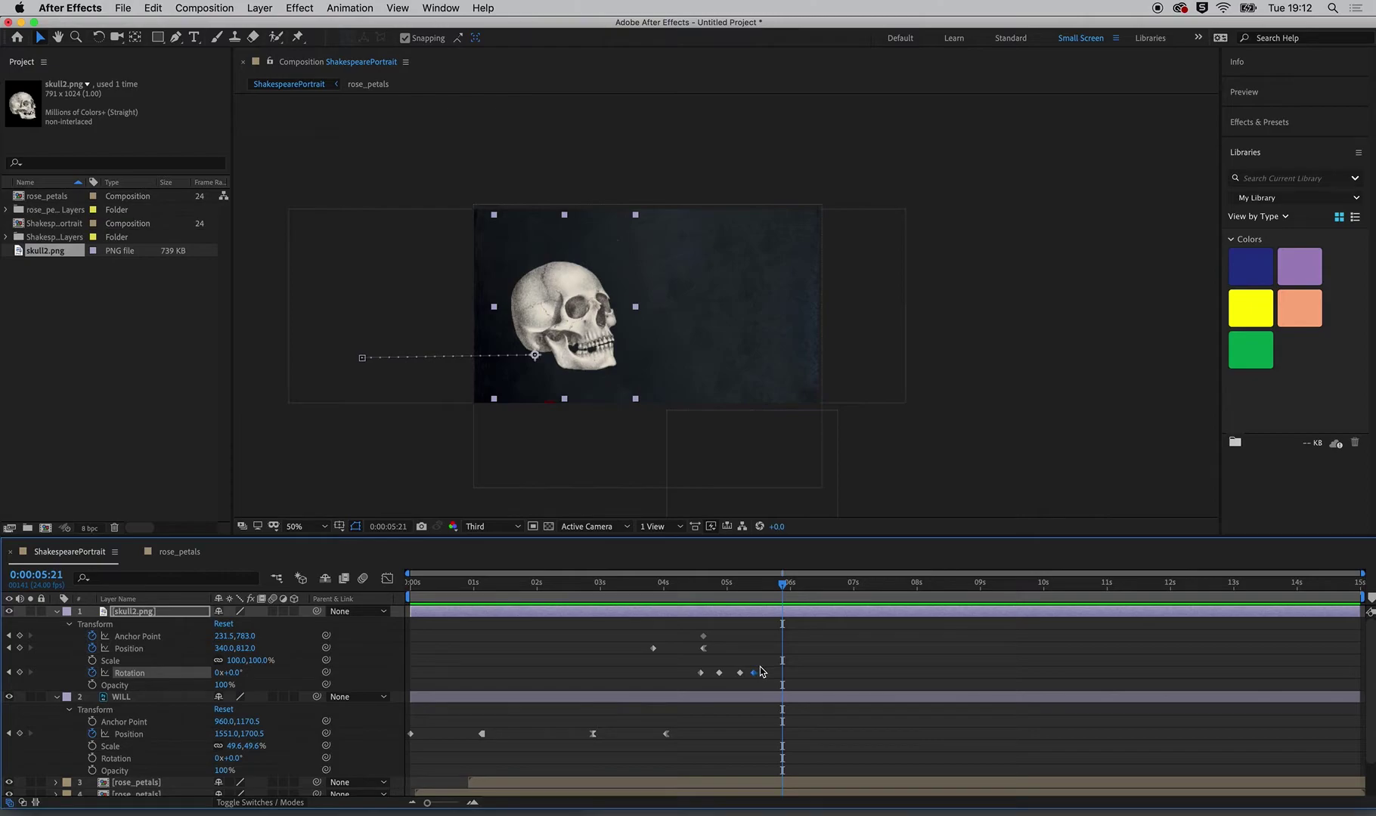
Step: Paste a copy of the three nod keyframes after the first nod and preview
drag(760, 666, 715, 687)
click(778, 590)
click(777, 594)
key(ctrl+v)
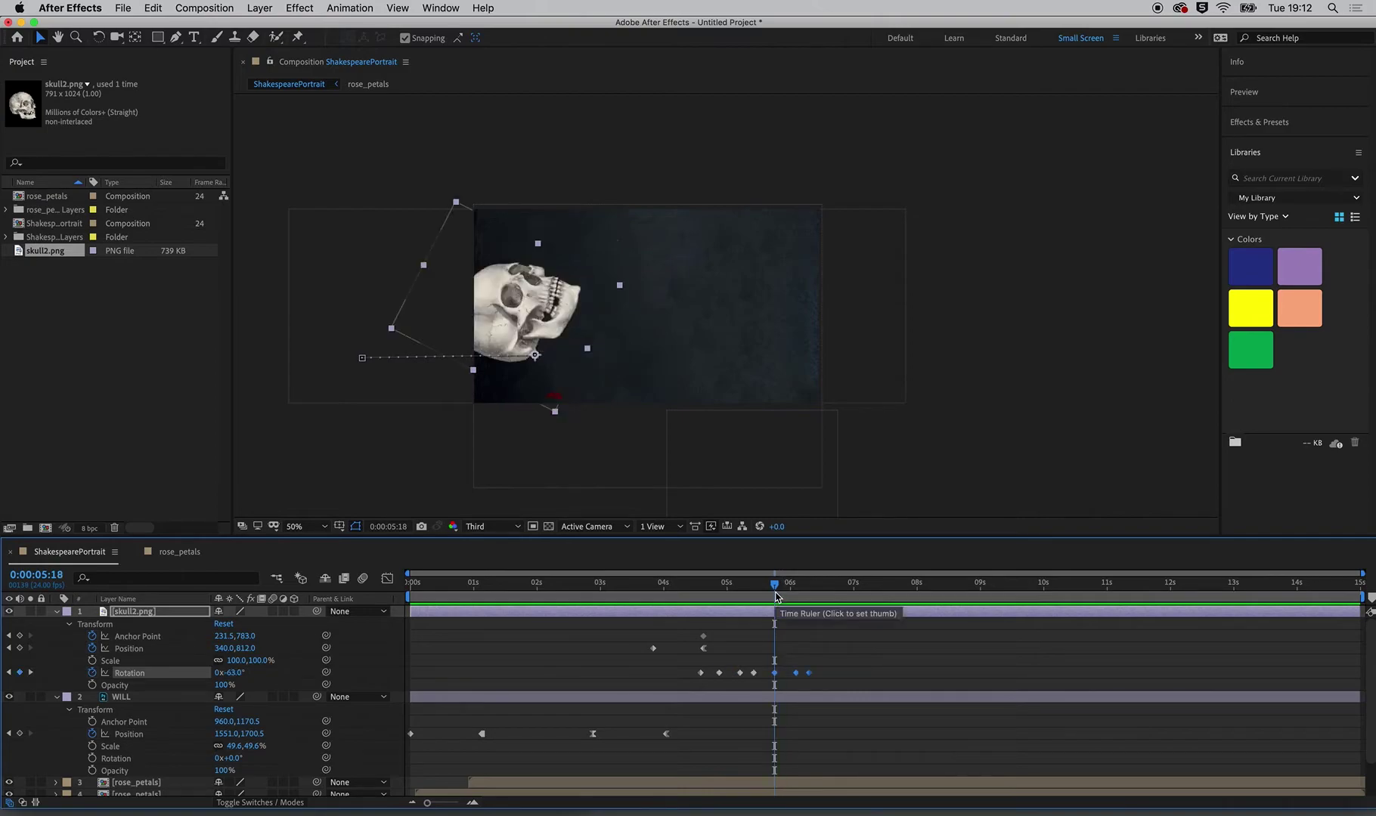
click(720, 585)
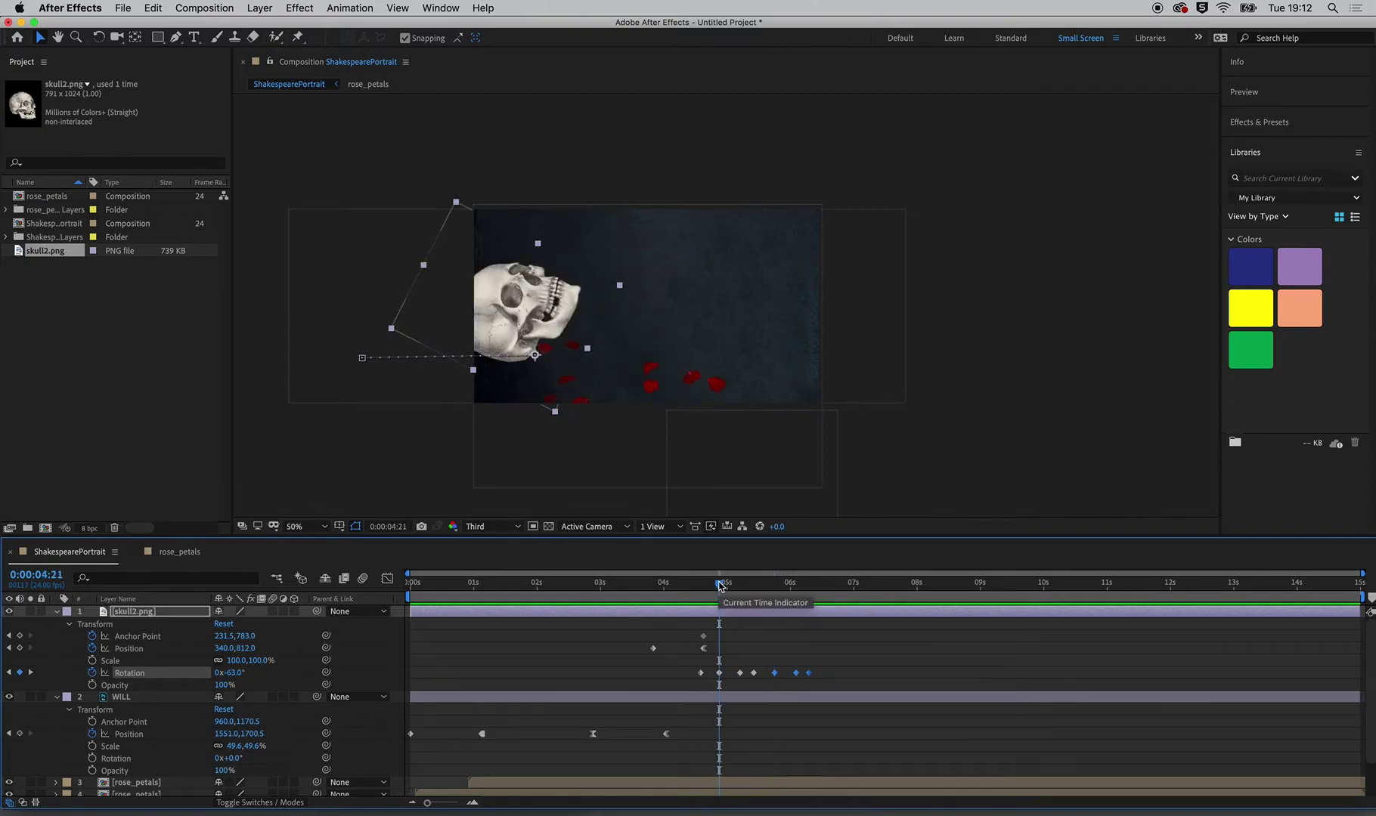
key(space)
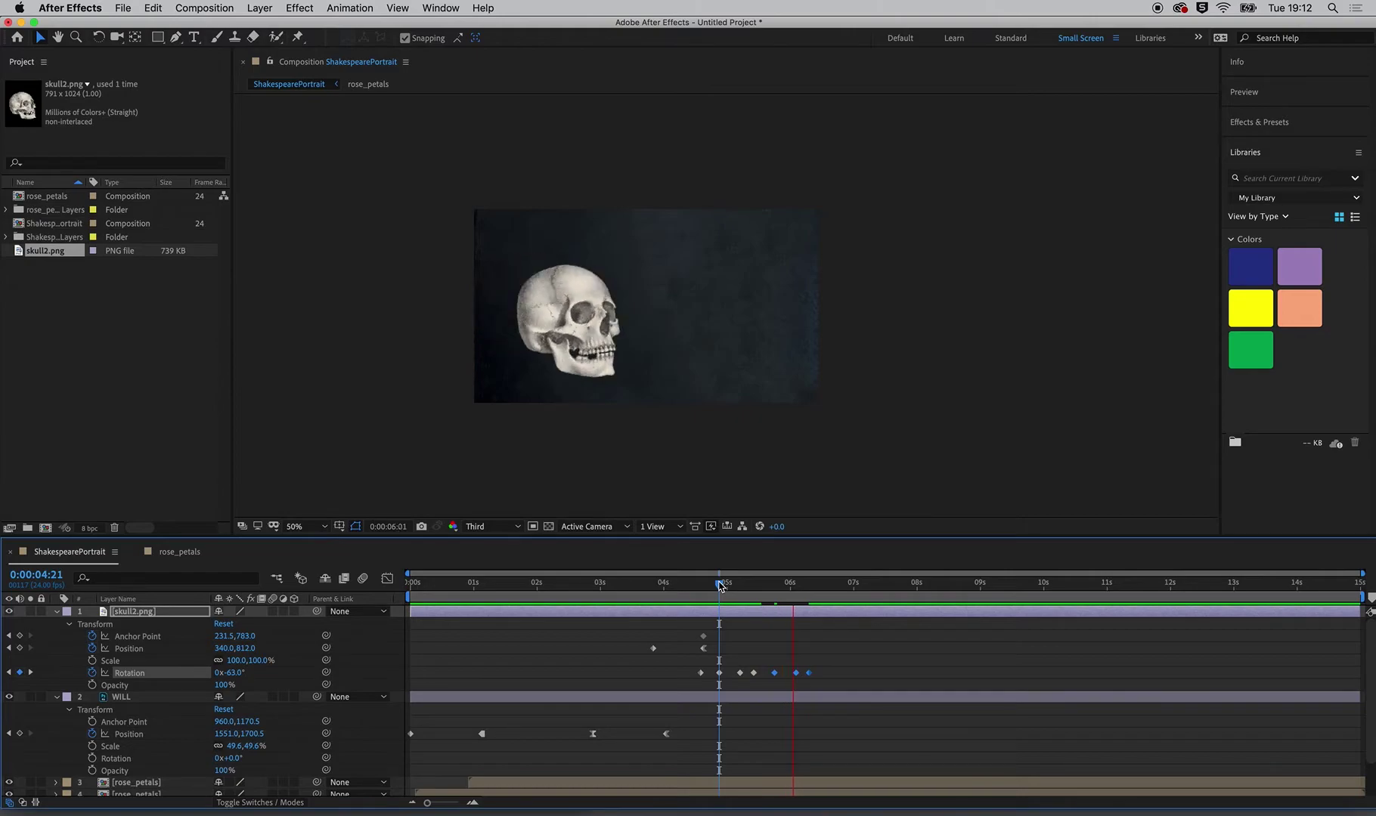
key(space)
Step: Paste another copy of the nod keyframes and preview from five seconds
click(821, 589)
key(ctrl+v)
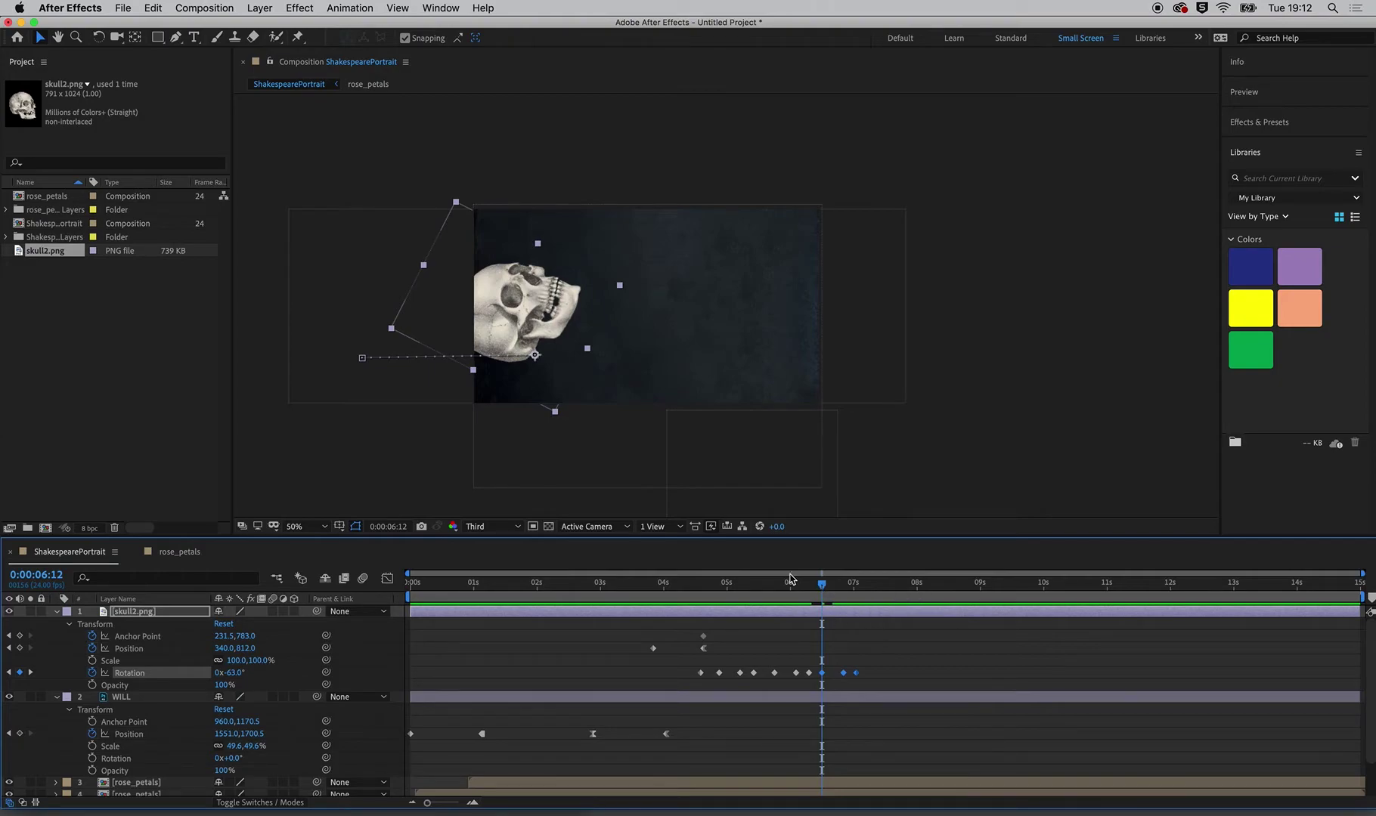
click(728, 587)
key(space)
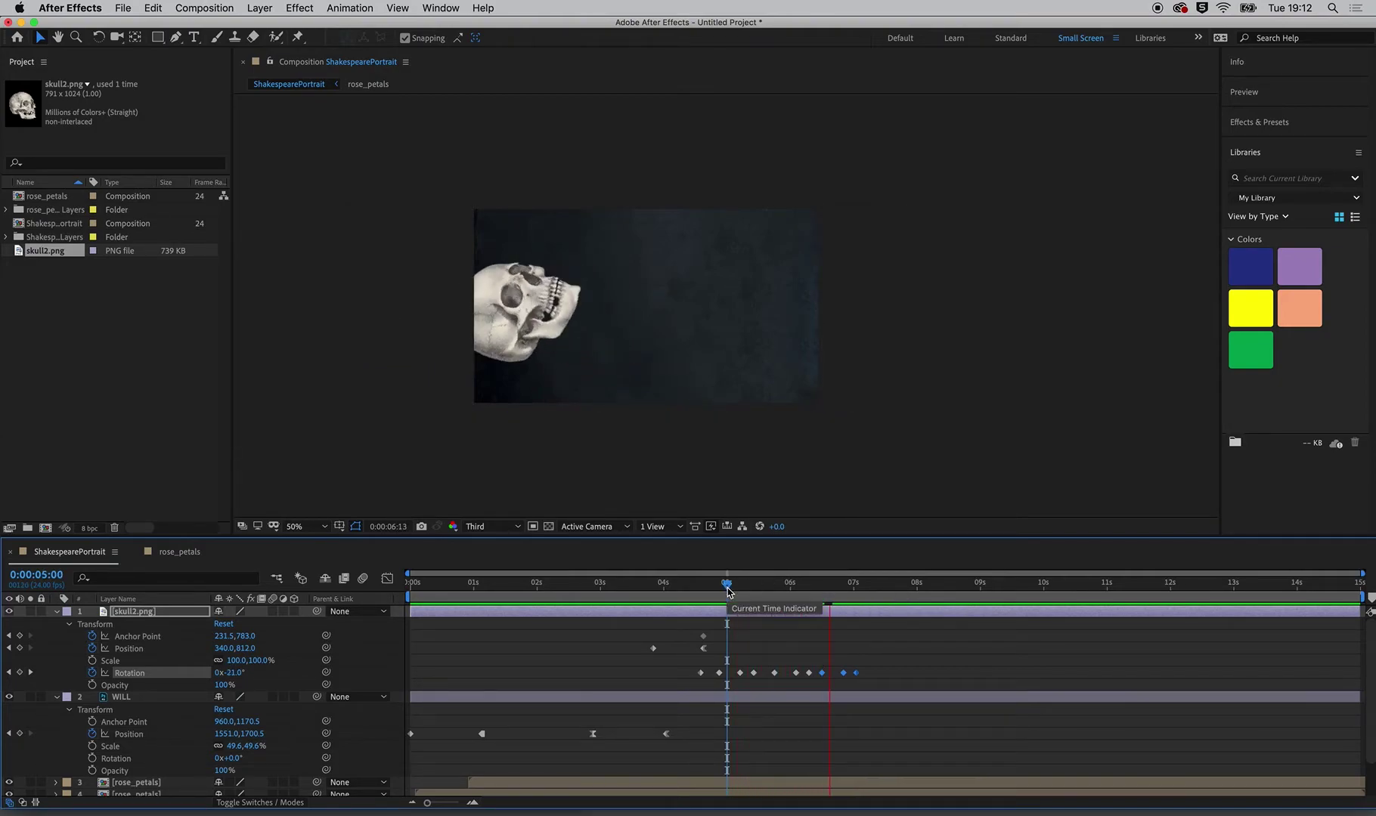
key(space)
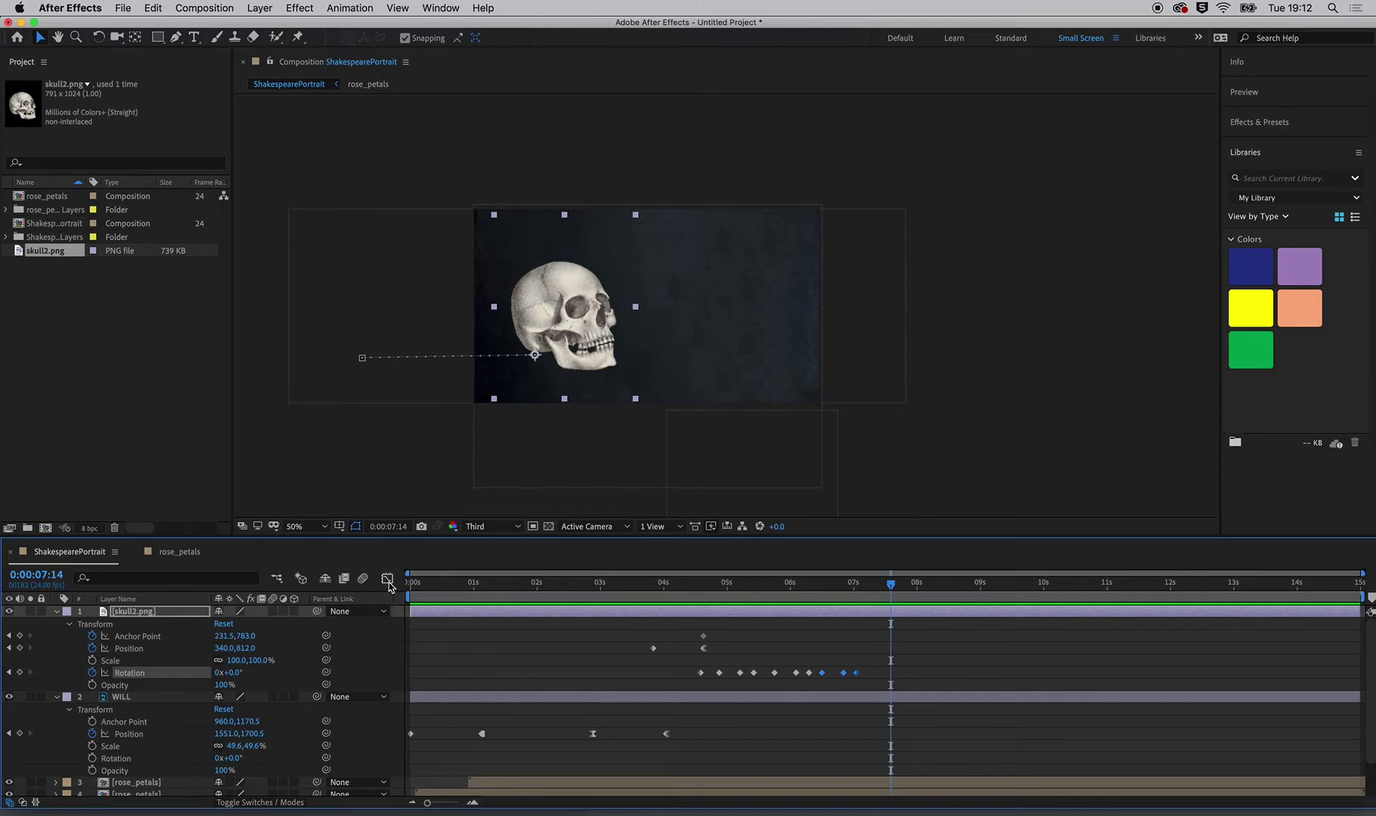
Step: Switch the timeline to the Graph Editor showing the skull's Rotation curve
click(388, 580)
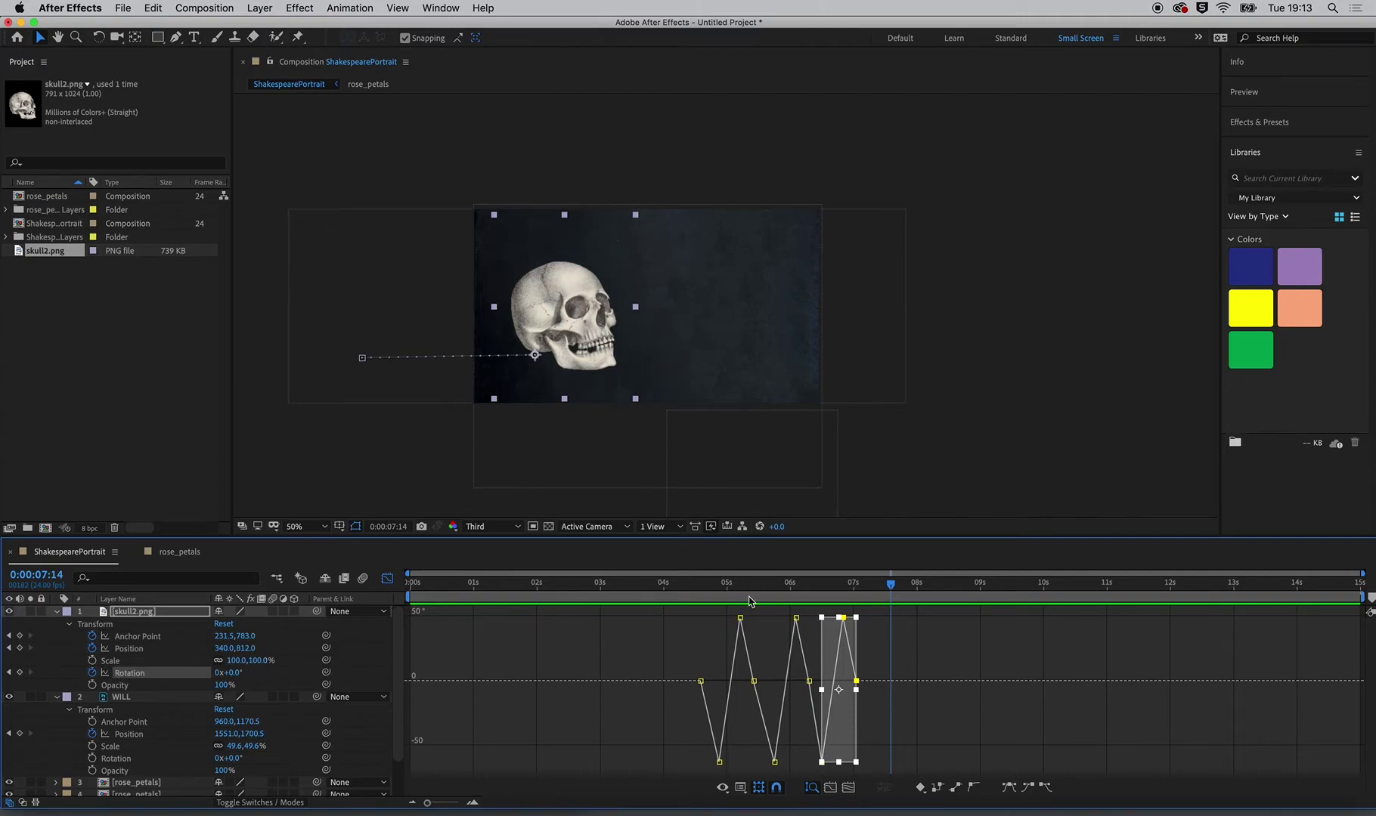
click(914, 617)
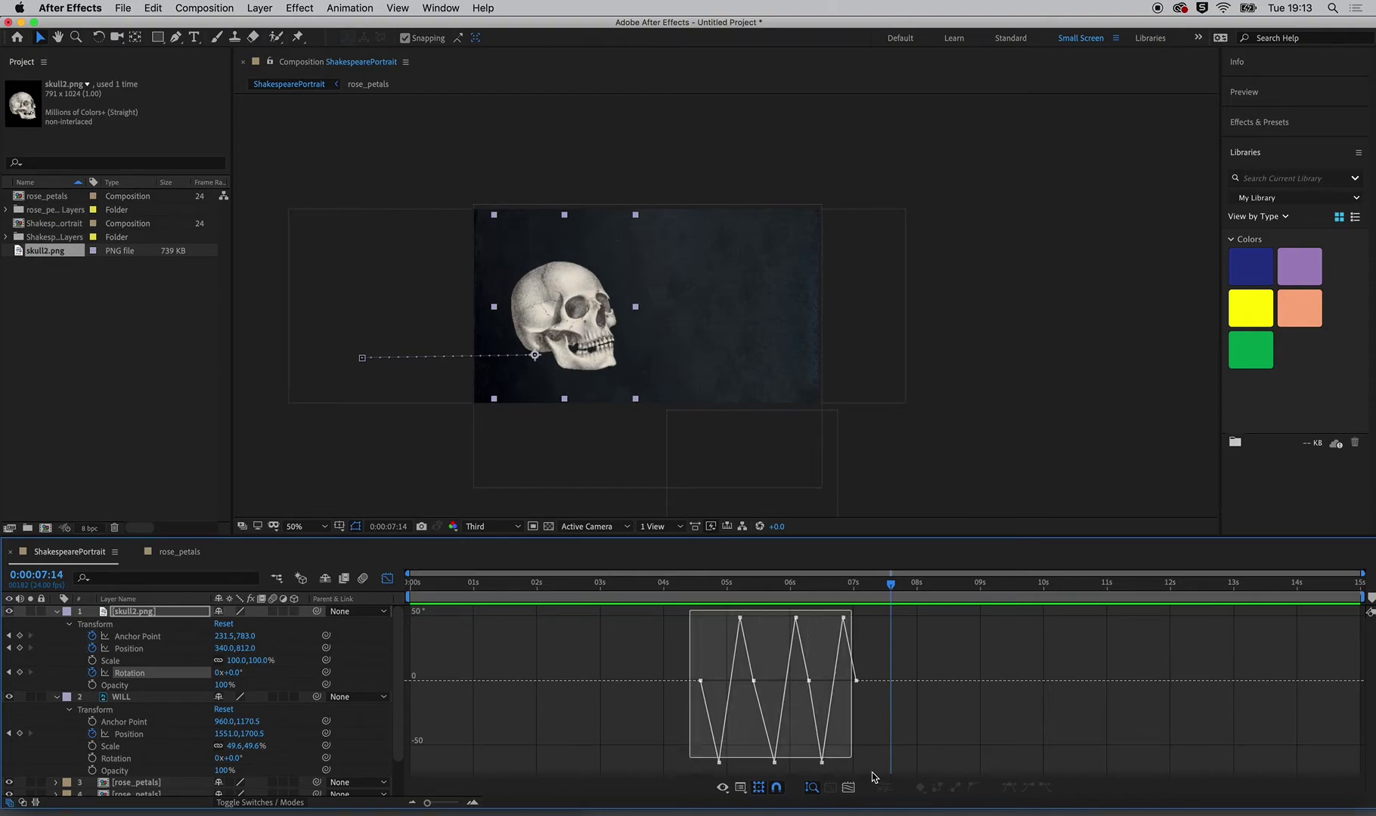
Step: Compress the nod keyframes and the right-hand group of head-bangs into less time
drag(690, 614, 882, 756)
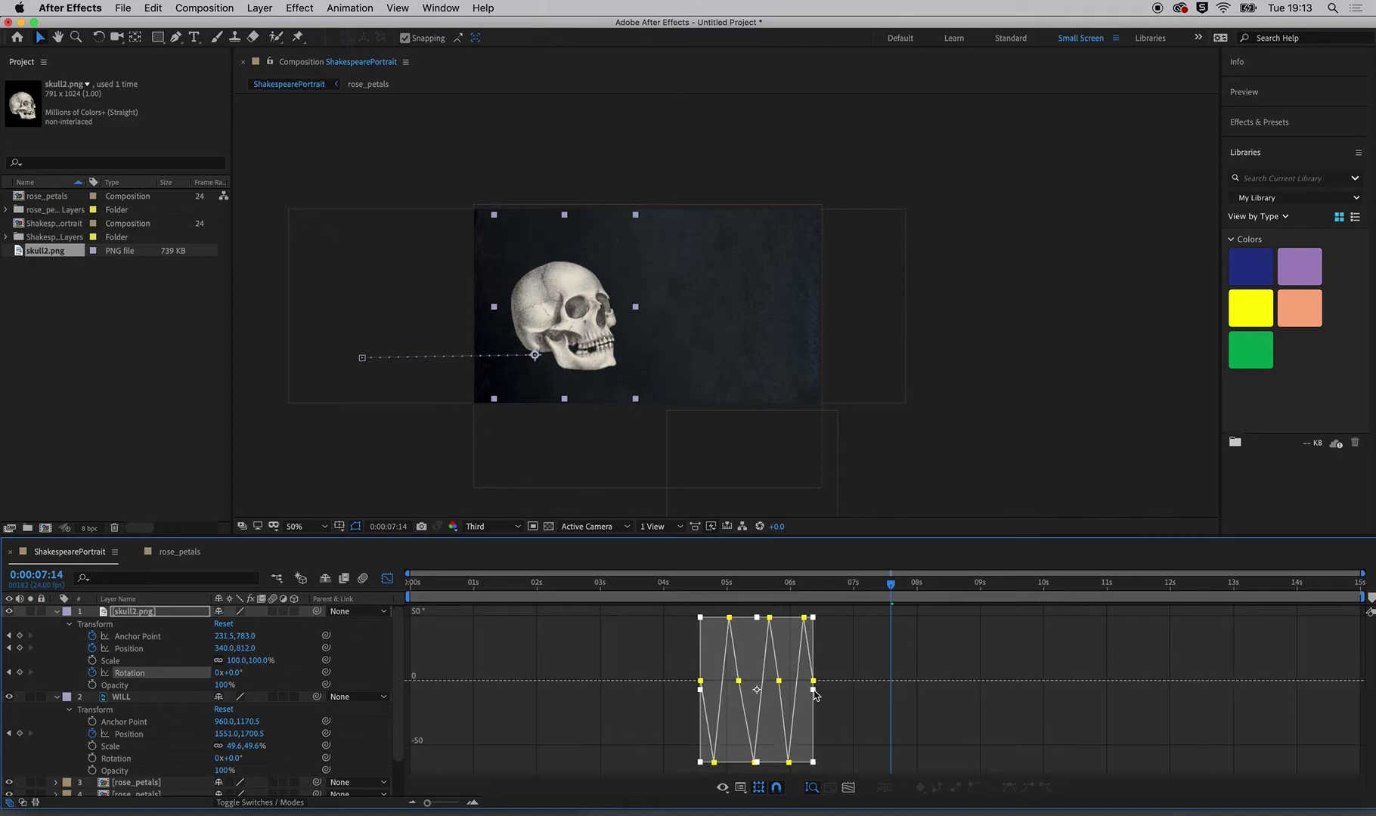
mouse_move(856, 690)
mouse_down()
mouse_move(811, 689)
mouse_move(858, 687)
mouse_up()
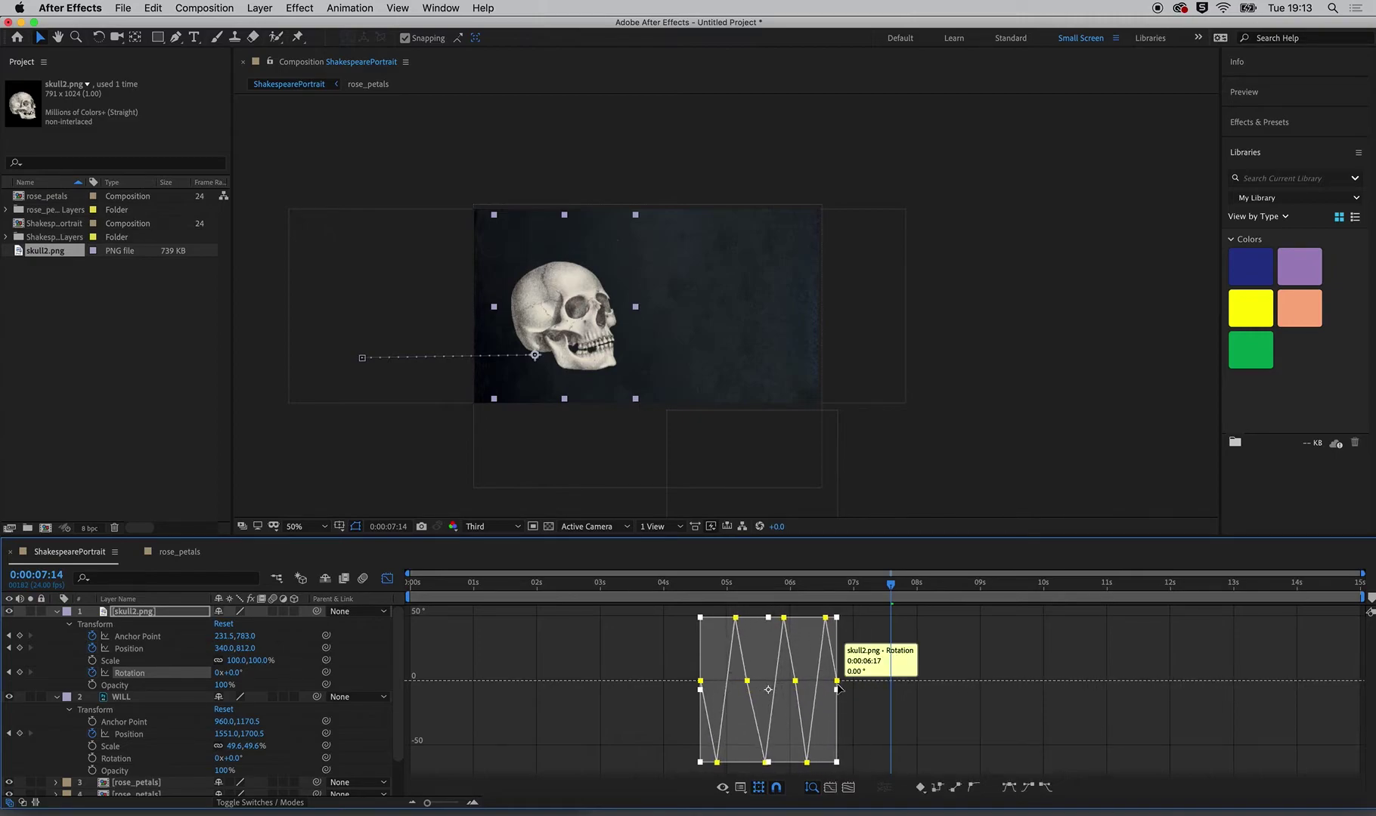
drag(868, 615, 766, 773)
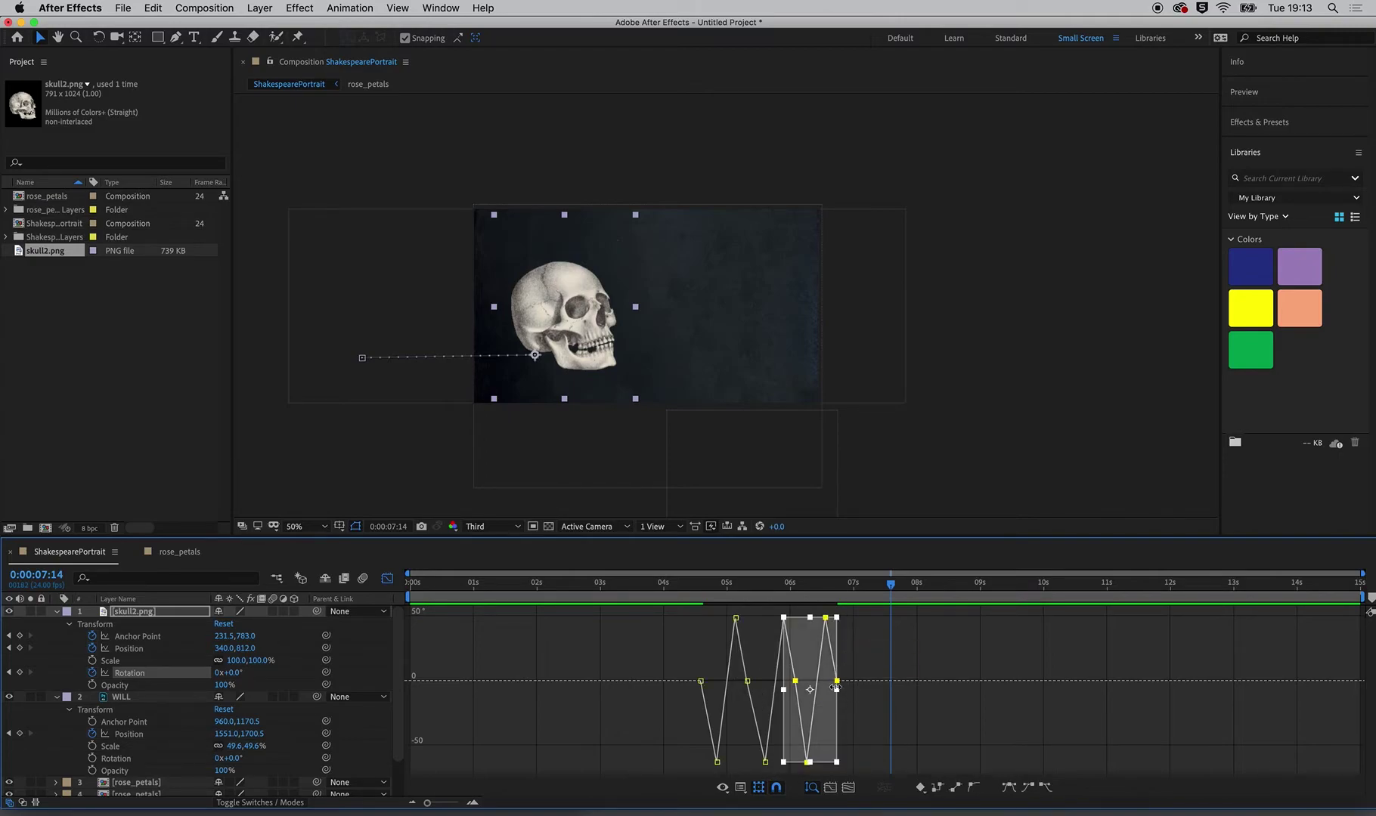
drag(838, 691, 826, 687)
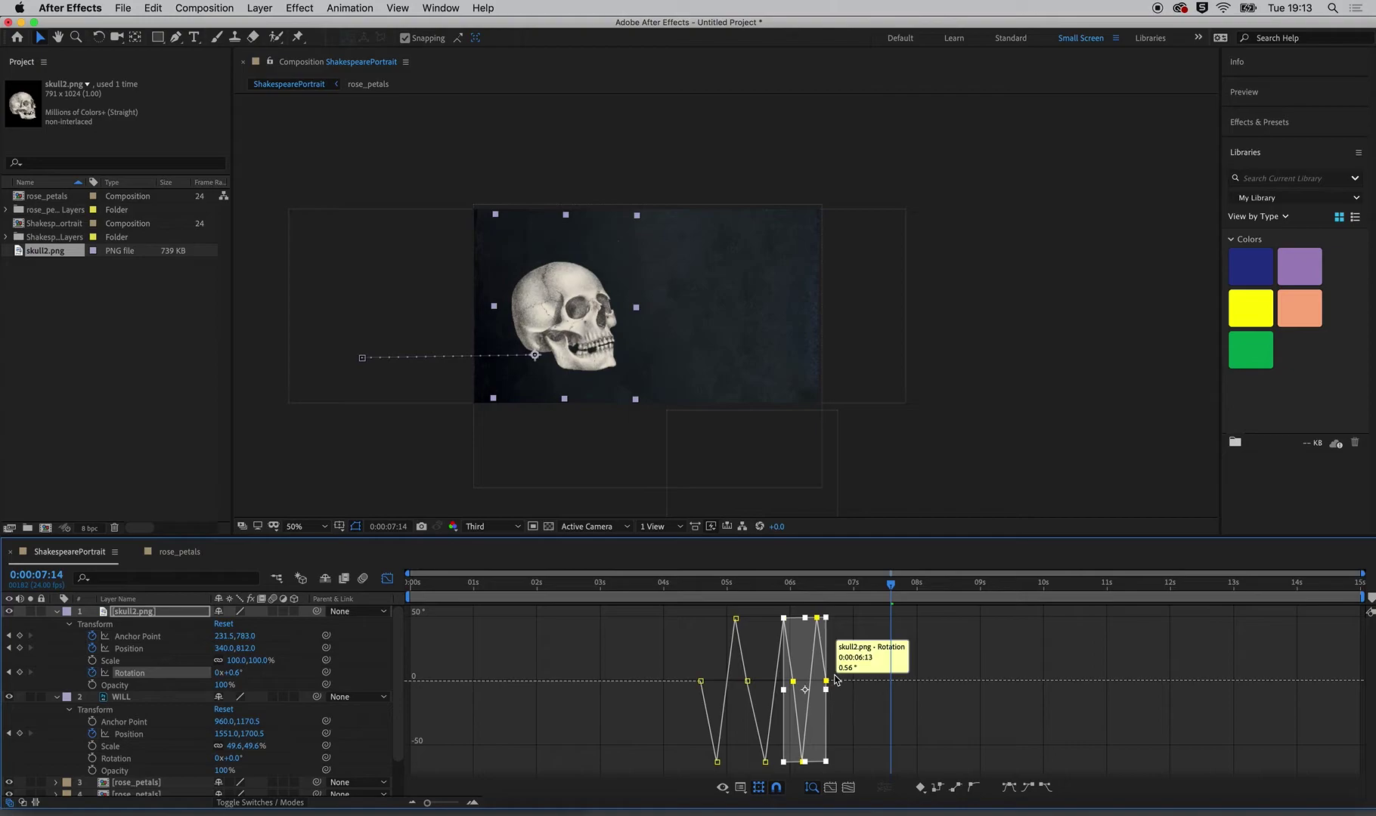
click(858, 641)
drag(856, 613, 830, 684)
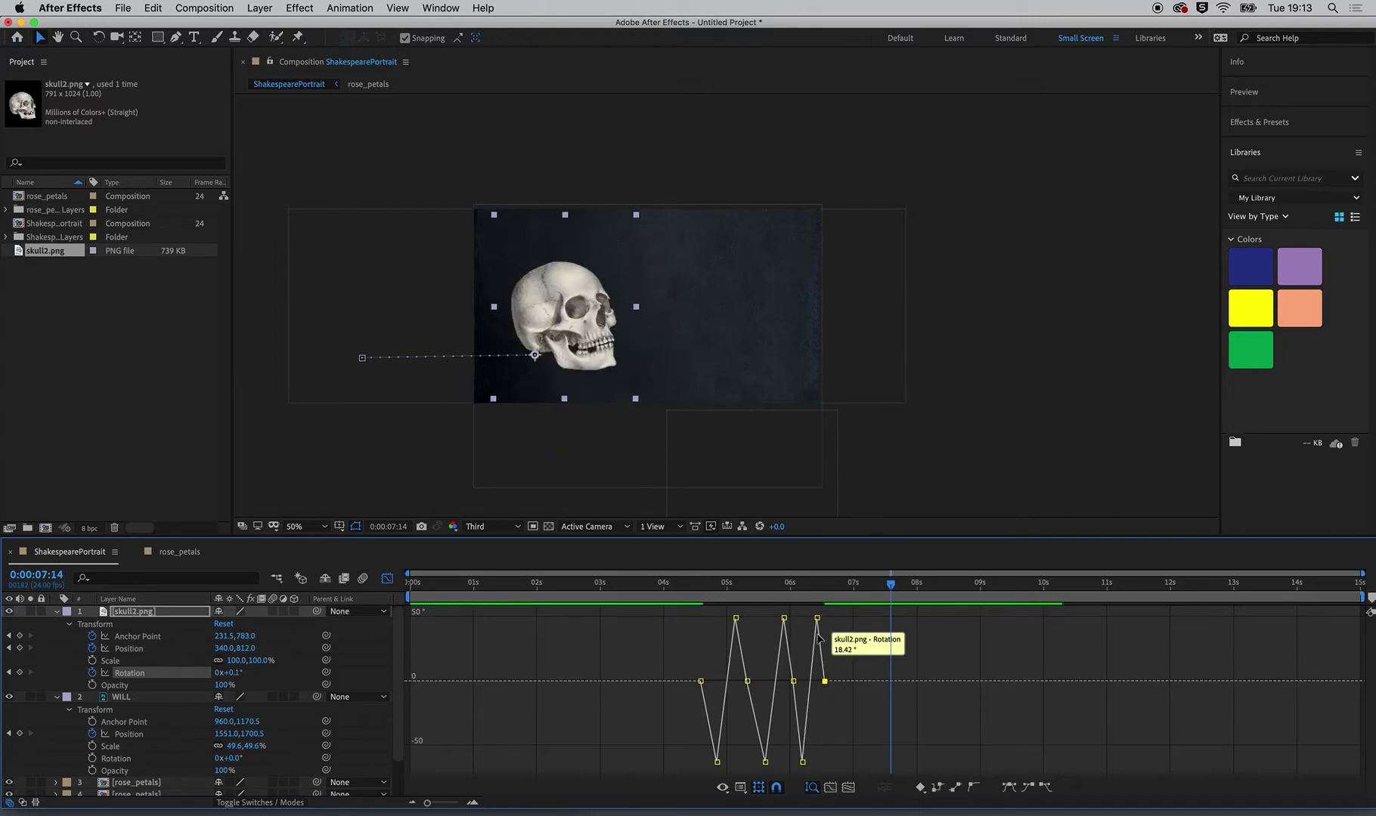
Step: Preview and scrub the head-bang around the 5–6 second mark
click(698, 587)
key(space)
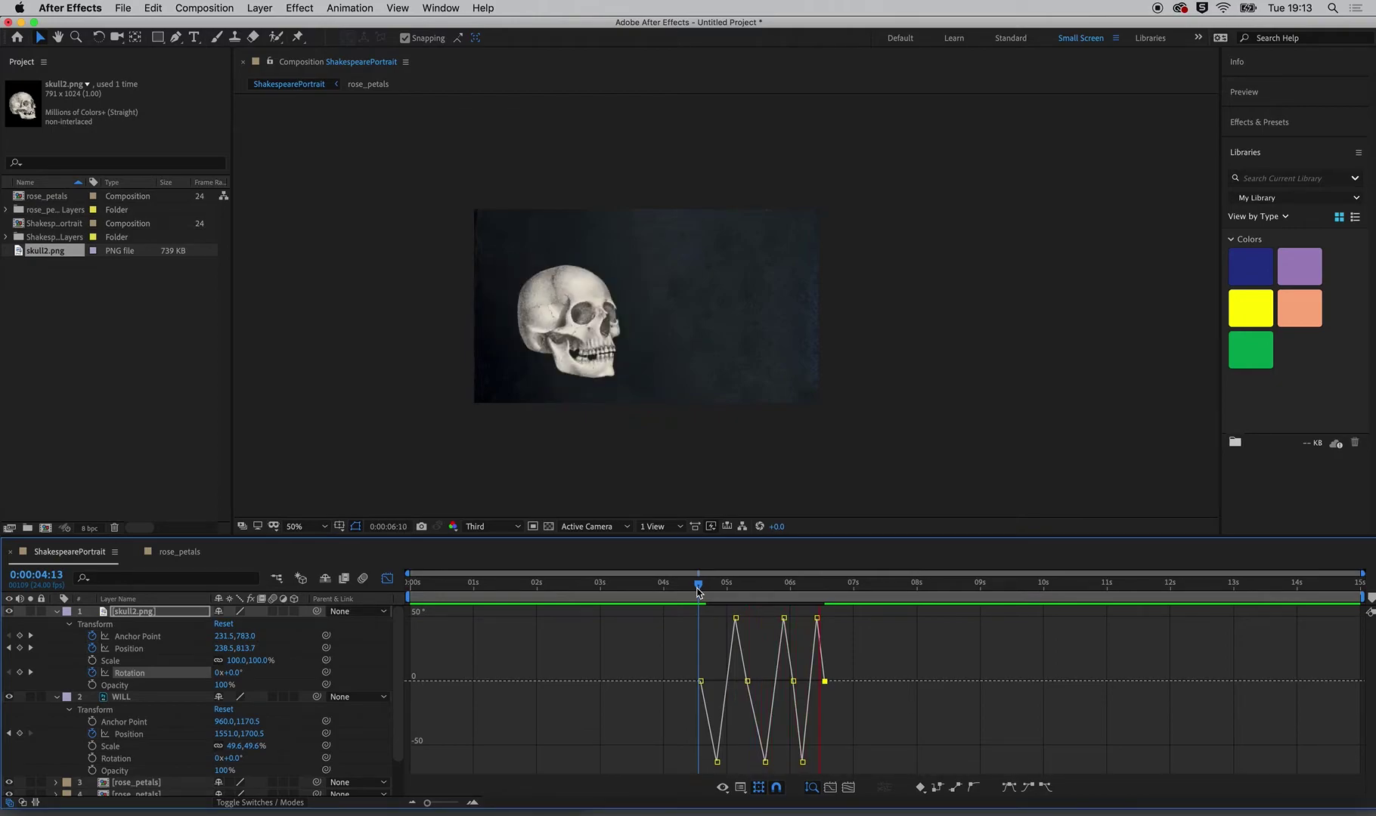
key(space)
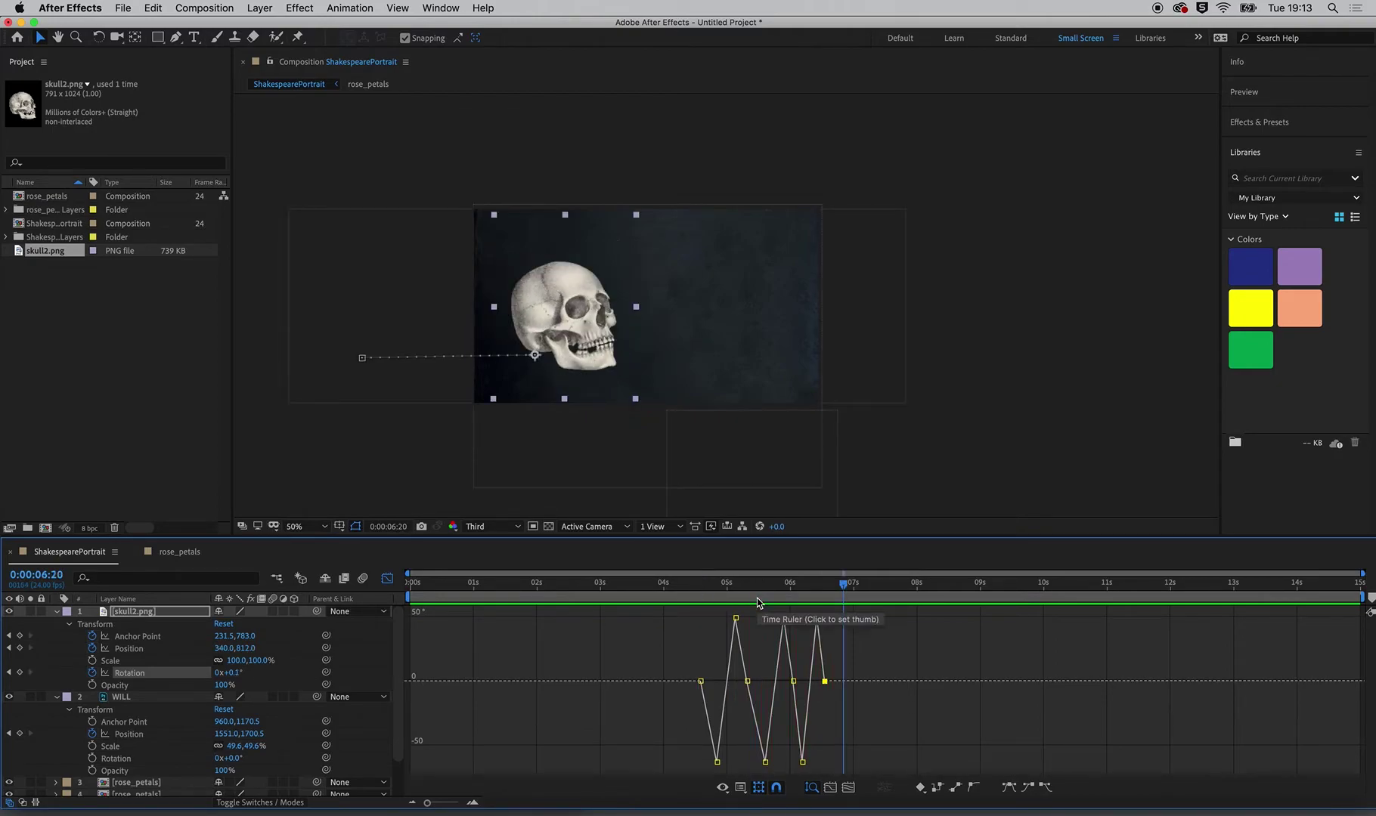
drag(760, 595, 865, 699)
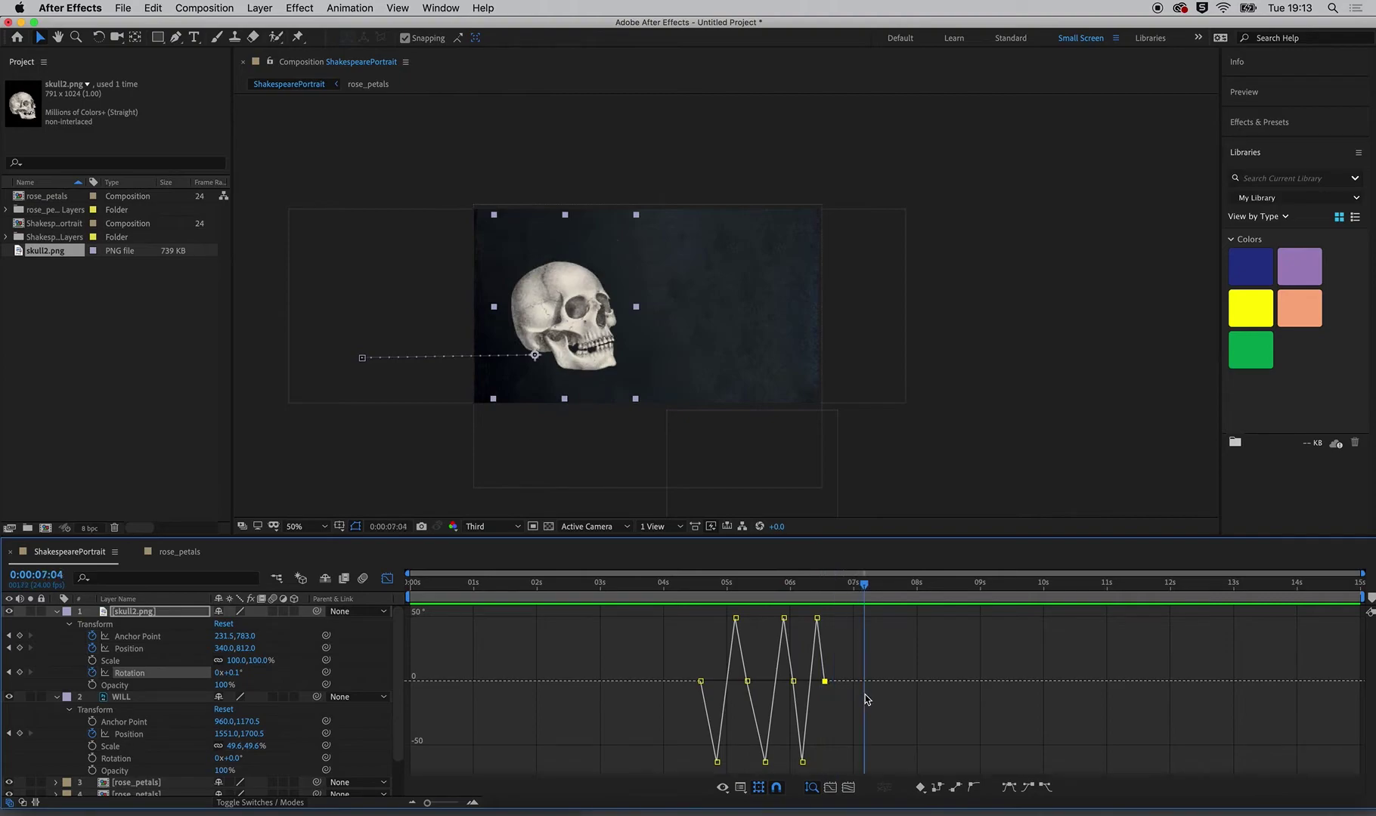
drag(839, 600, 811, 672)
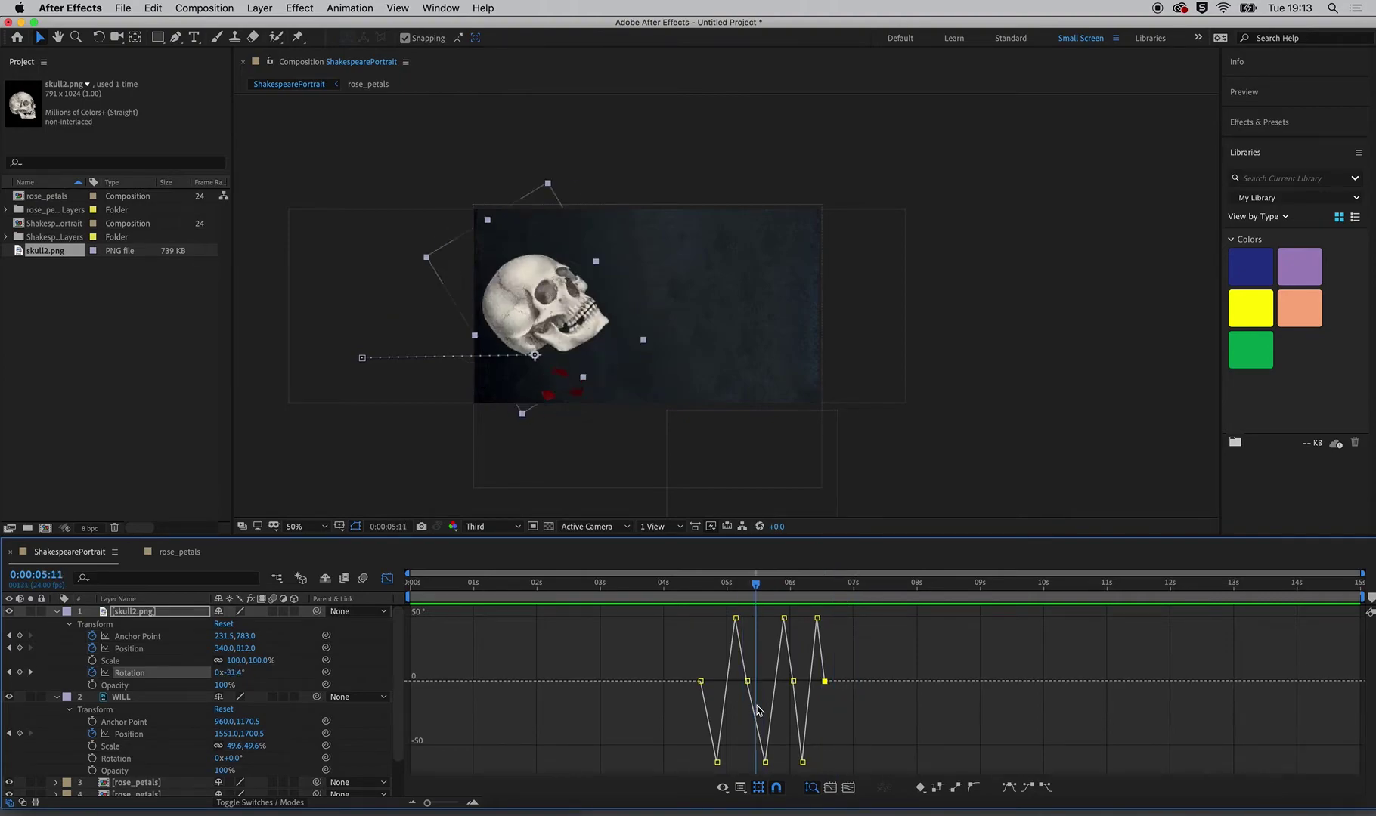
click(810, 672)
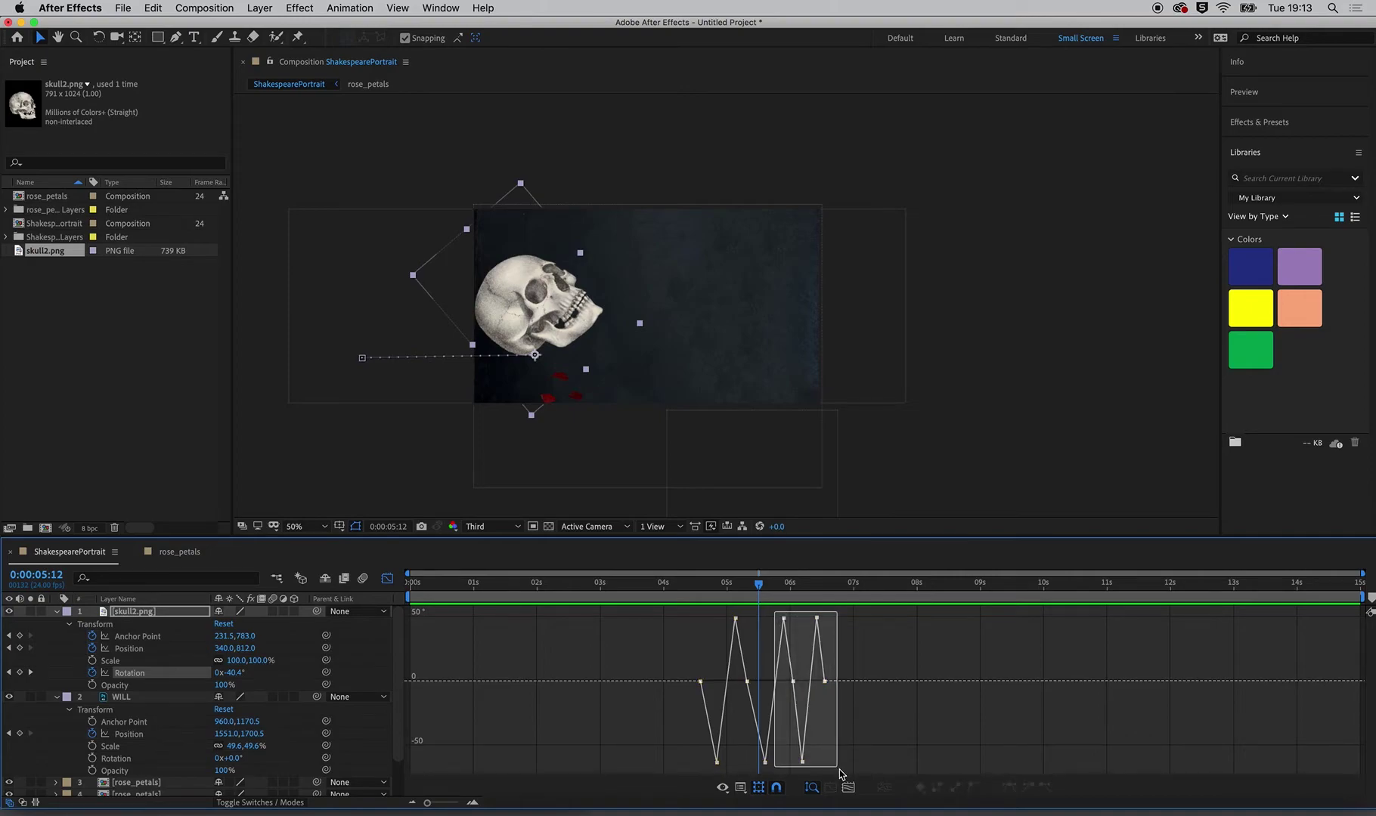
Step: Squeeze the last three rotation keyframes closer together, then select all rotation keyframes
drag(790, 672, 841, 773)
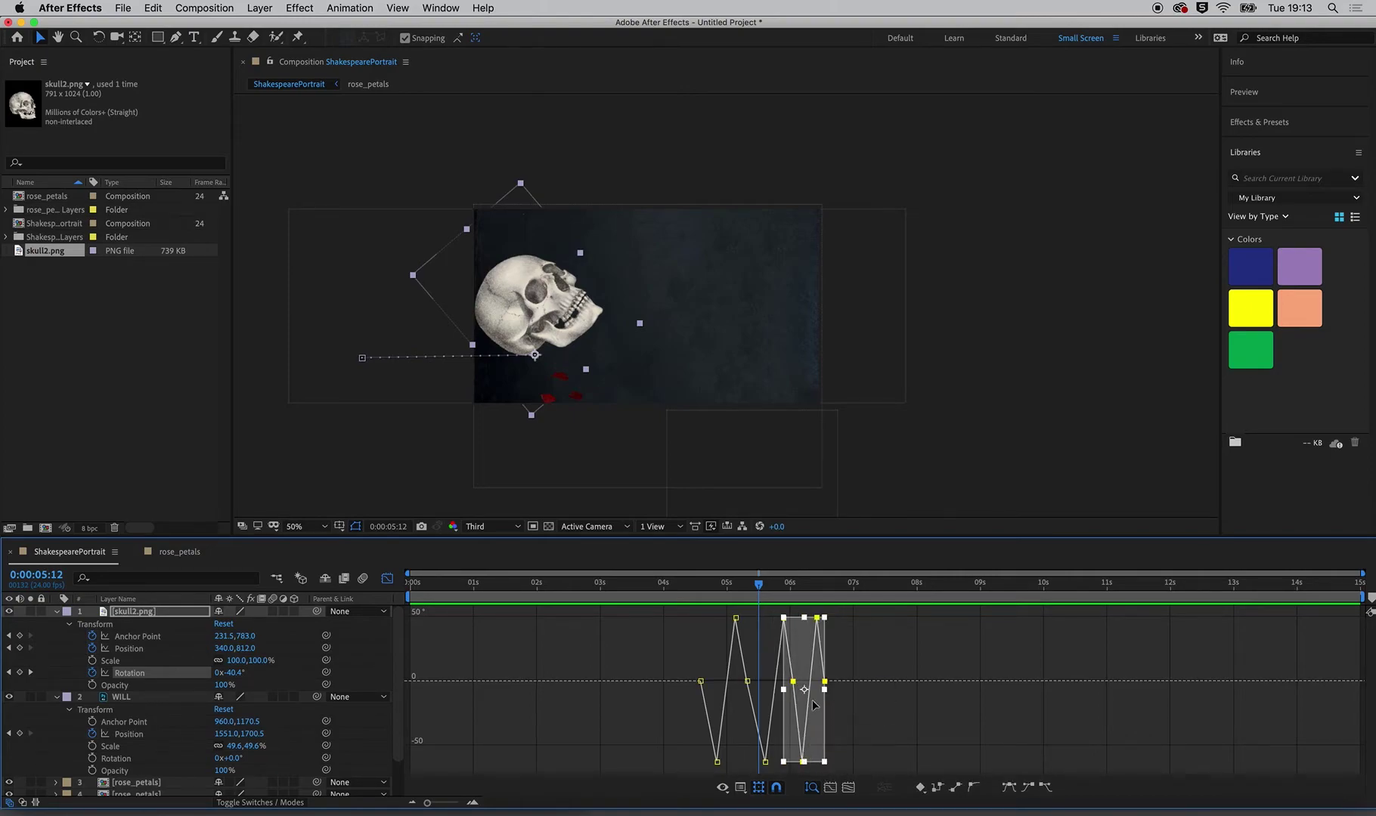
mouse_move(796, 711)
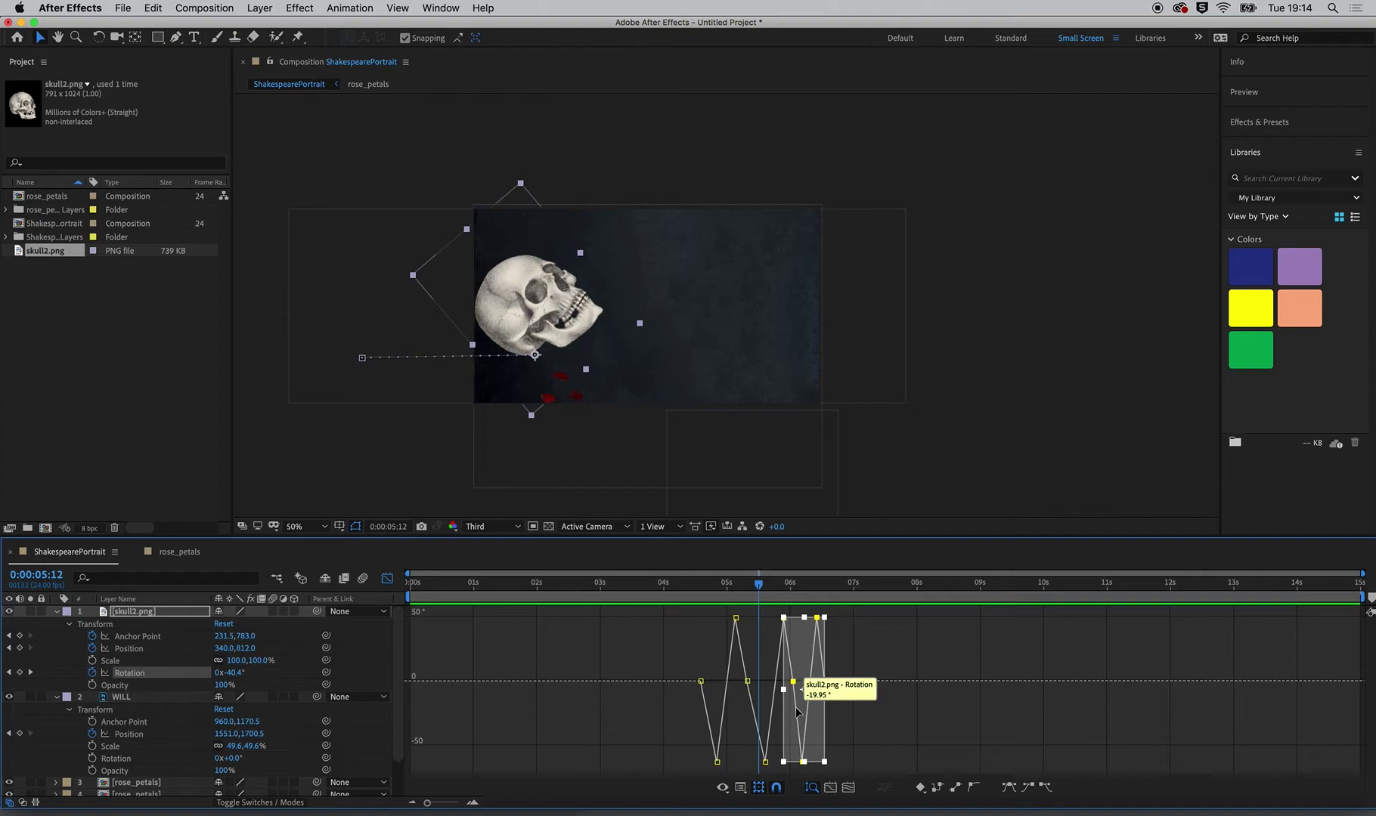
drag(823, 690, 797, 715)
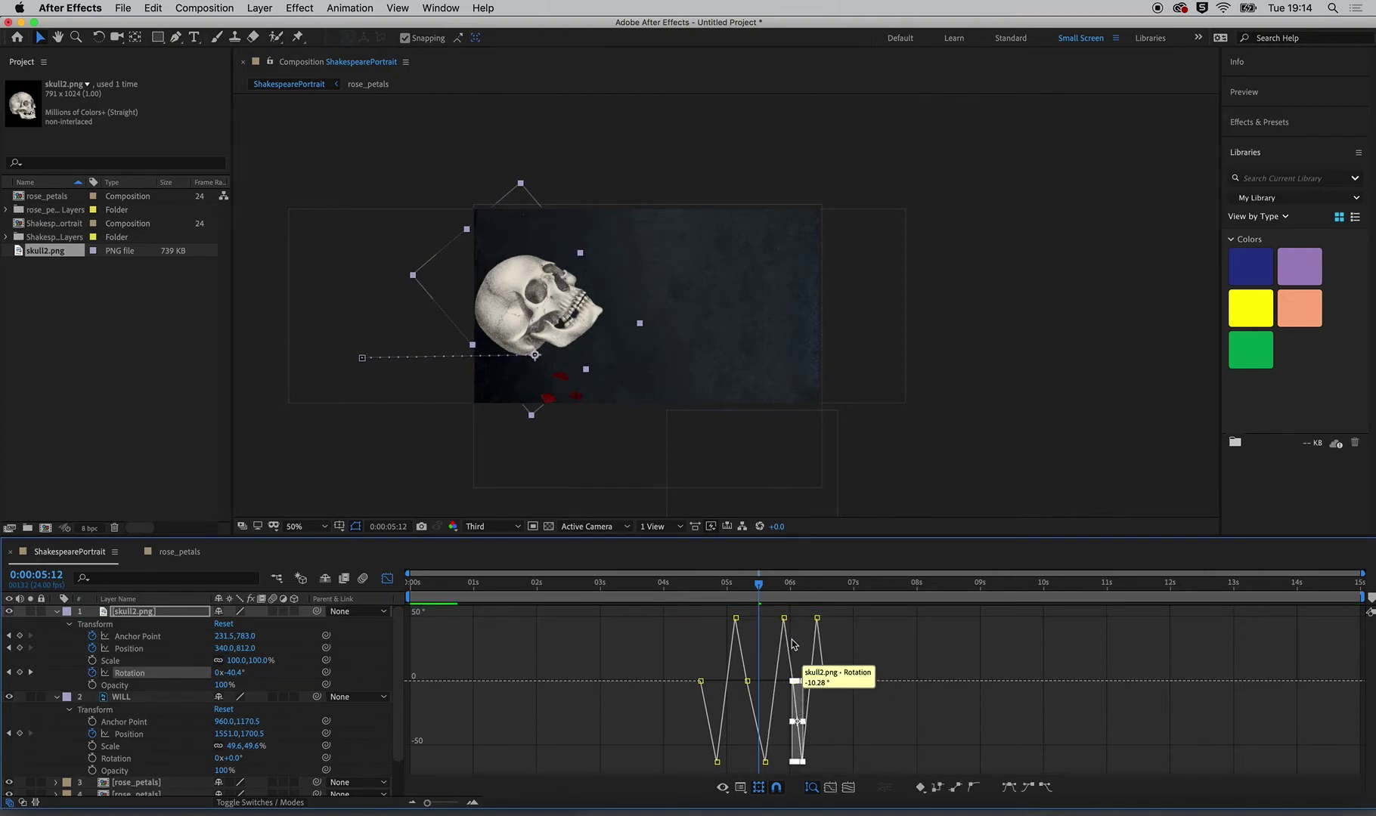
drag(797, 715, 800, 713)
click(780, 620)
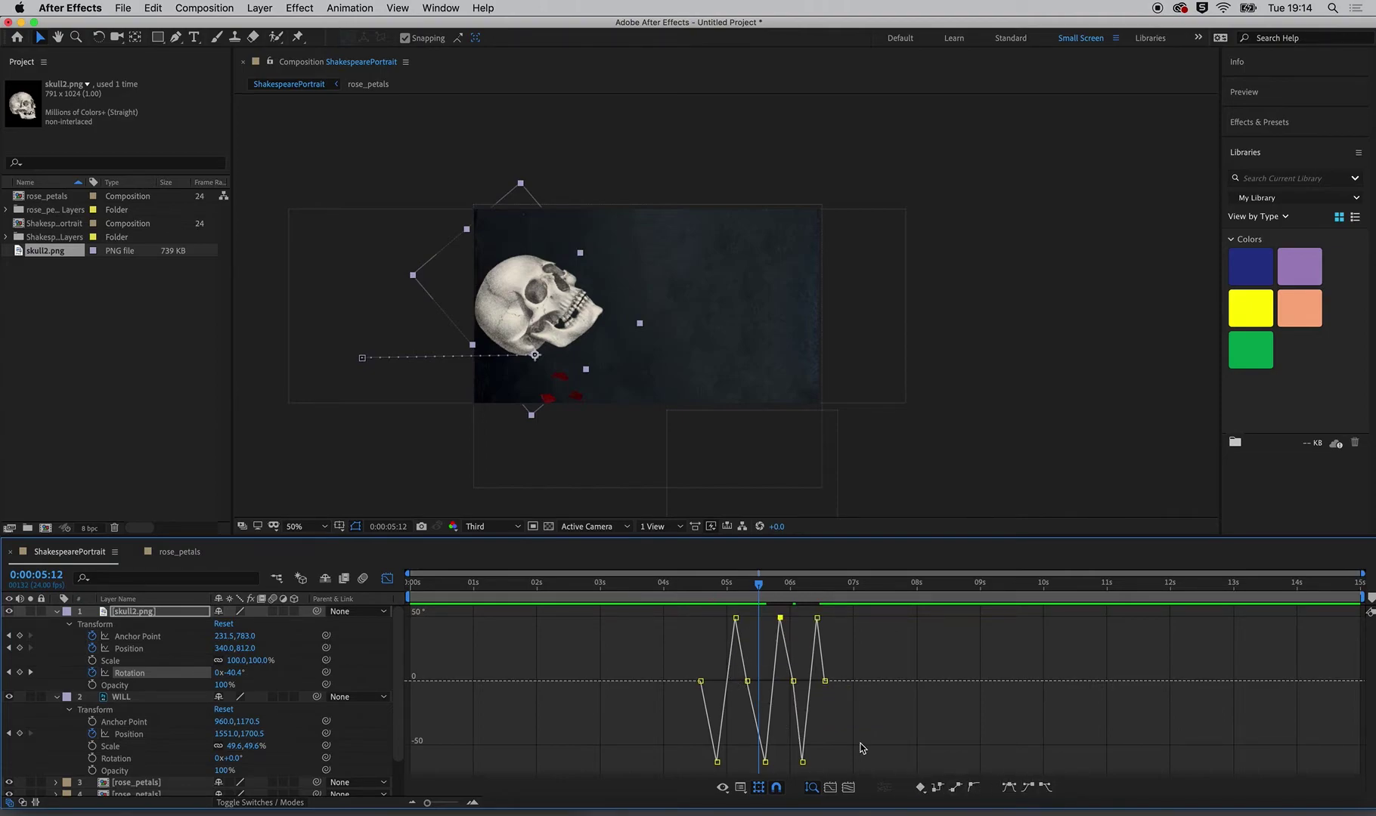
drag(847, 613, 690, 781)
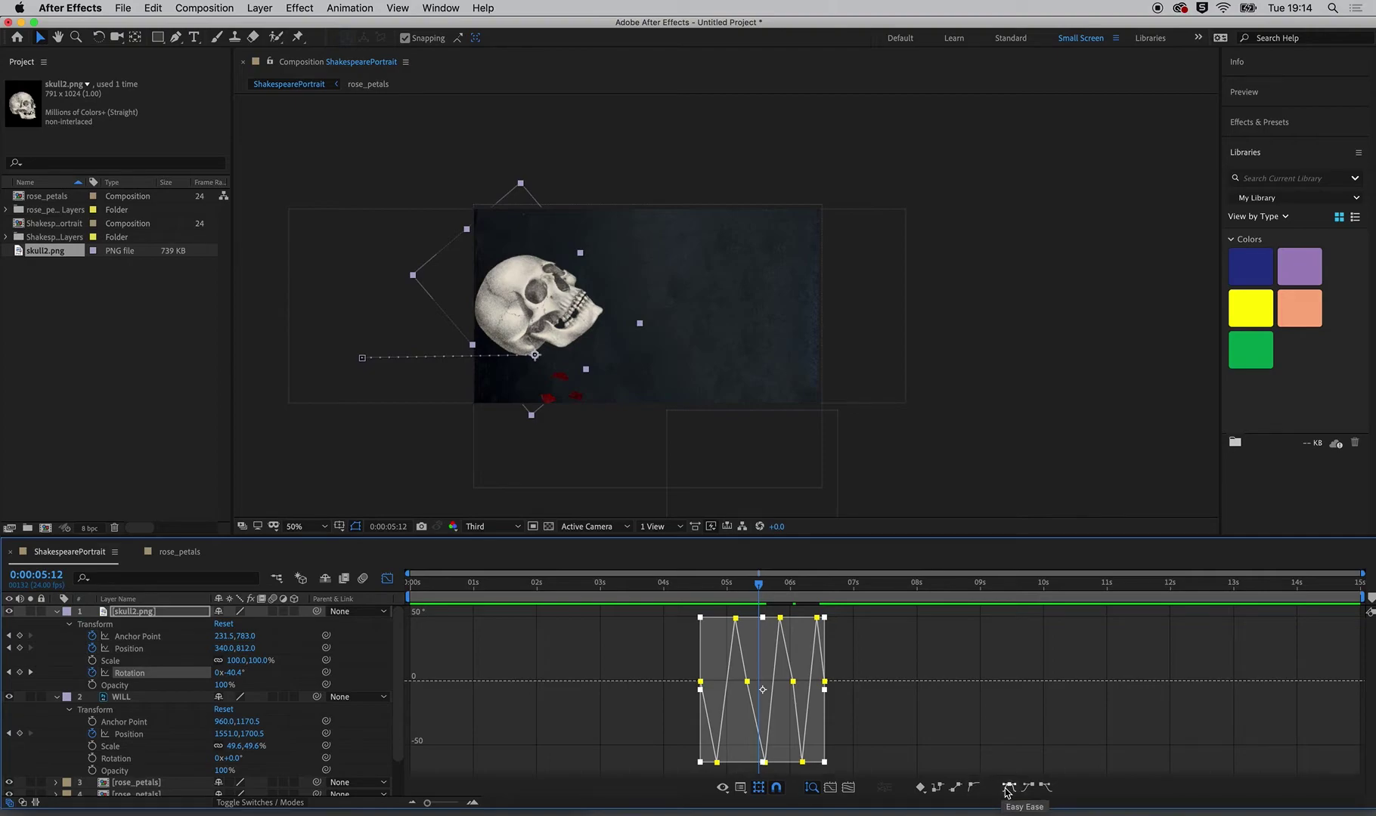
Step: Apply Easy Ease to all rotation keyframes and preview from 04:05
click(1007, 792)
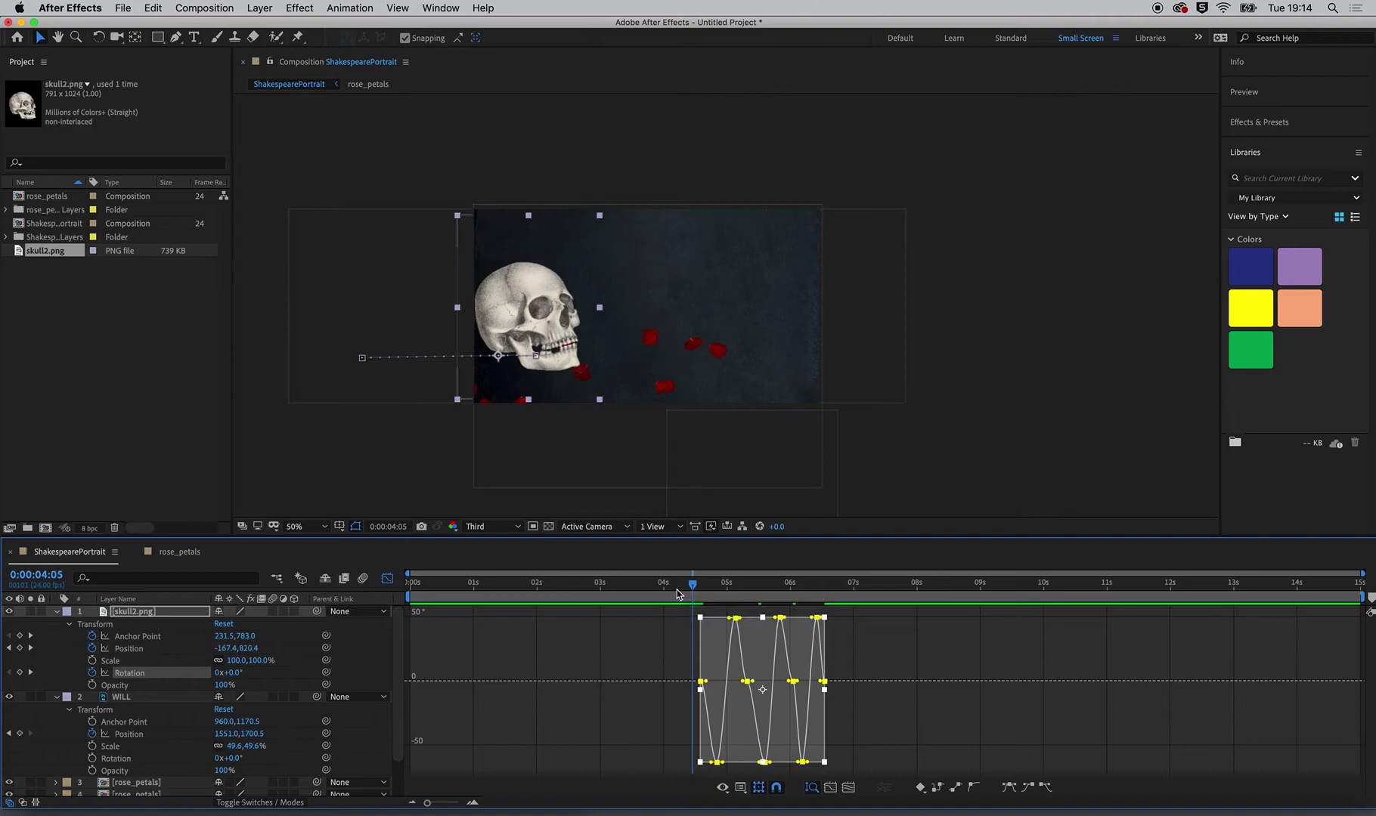
drag(695, 594, 676, 592)
key(space)
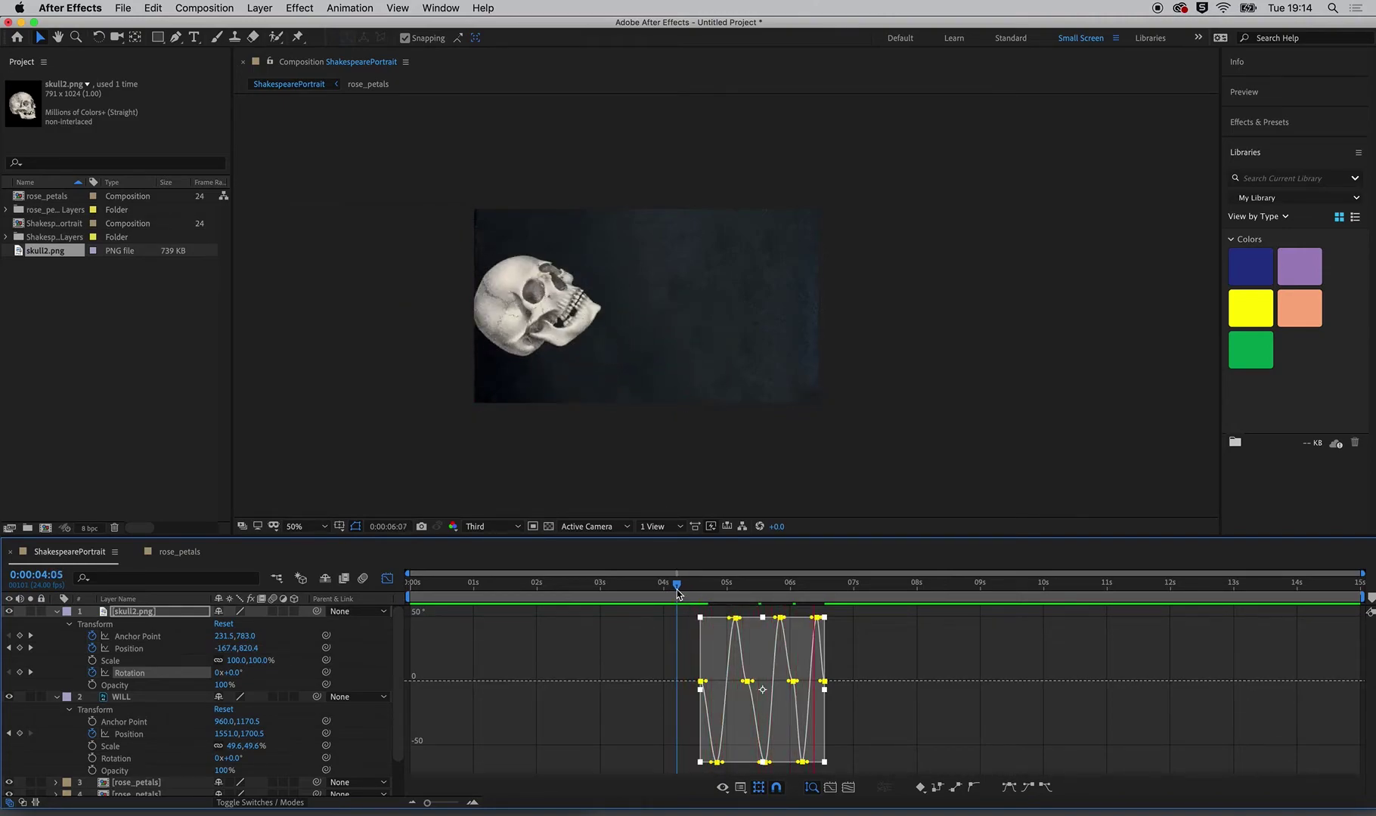
key(space)
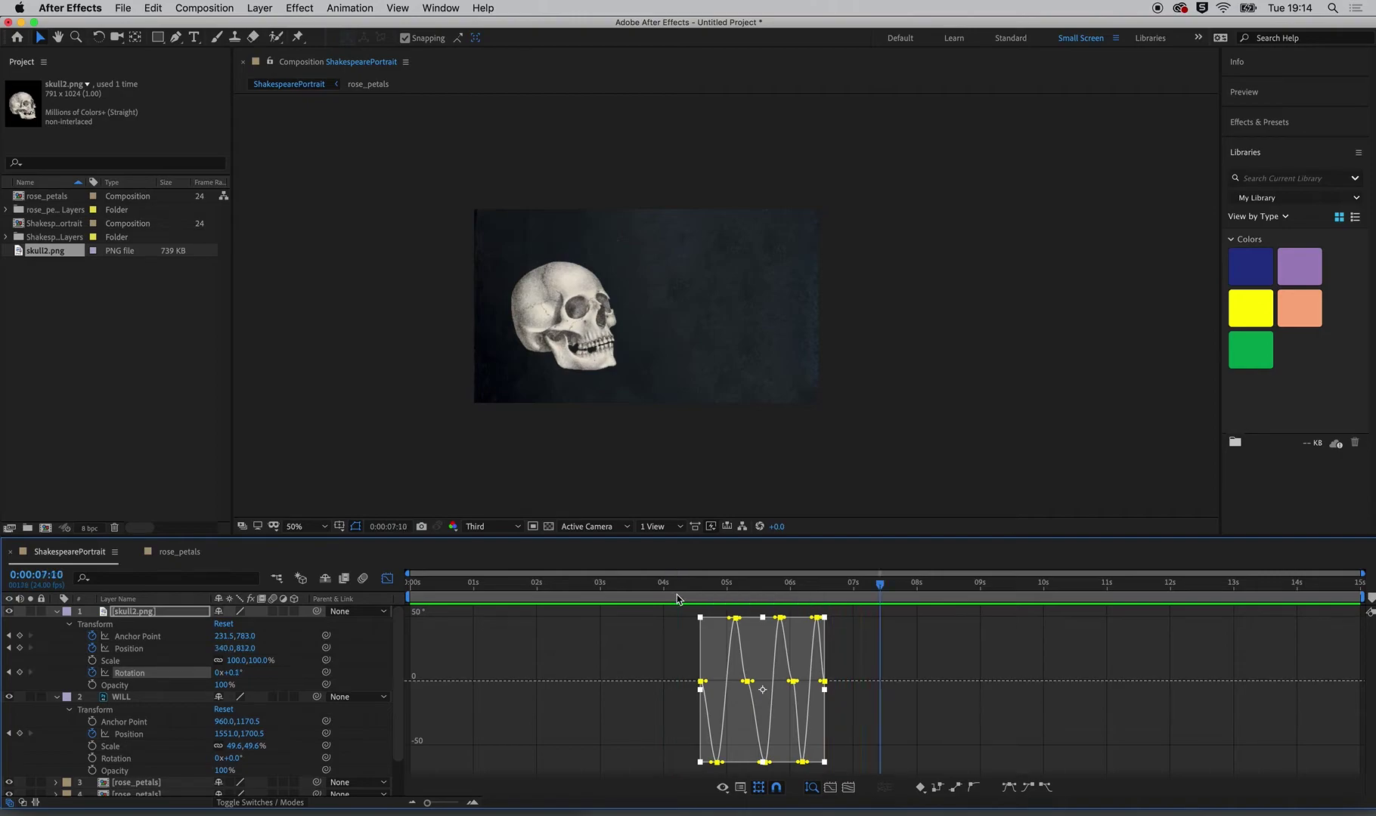
Step: Delete a stray added rotation keyframe and preview again from 04:18
click(668, 649)
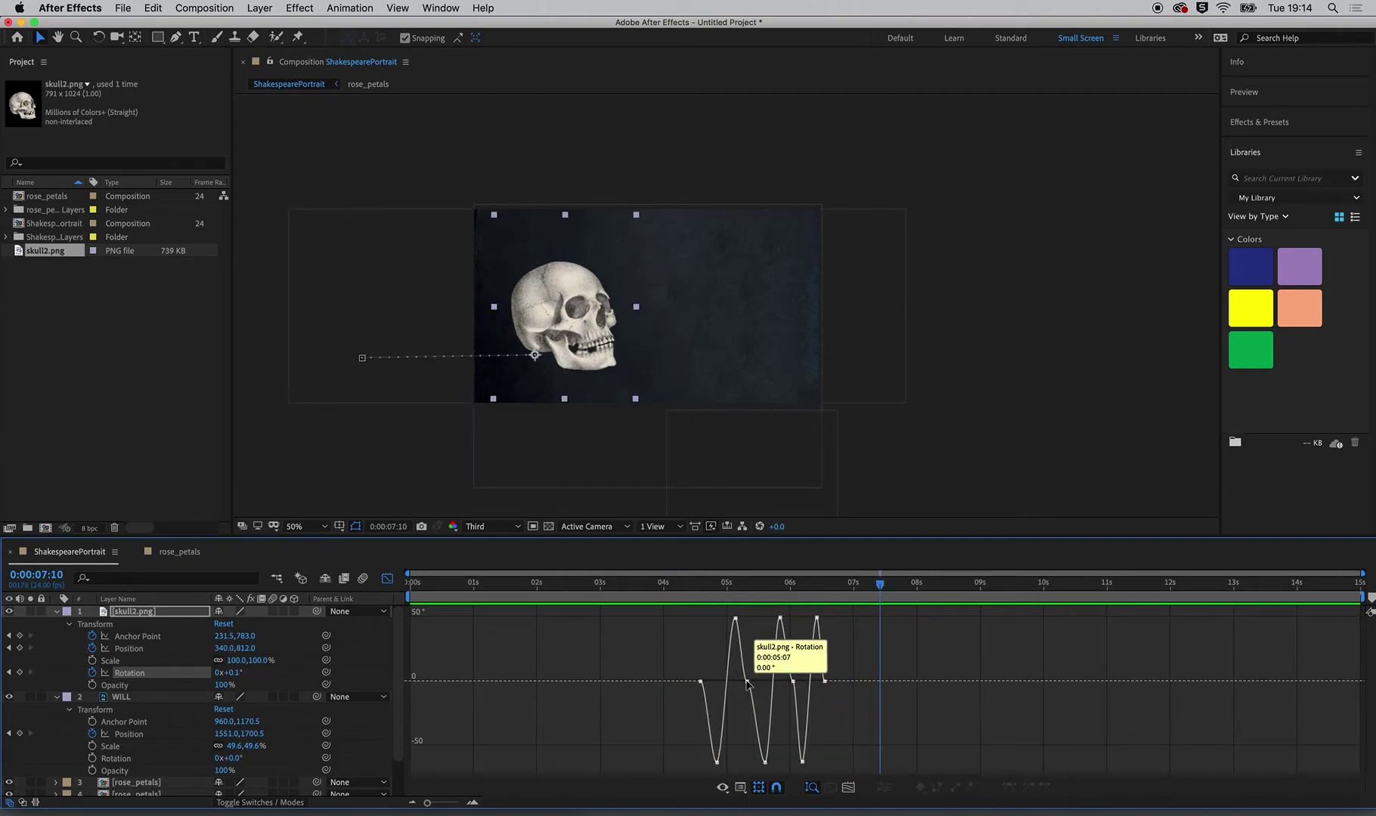
super+click(749, 684)
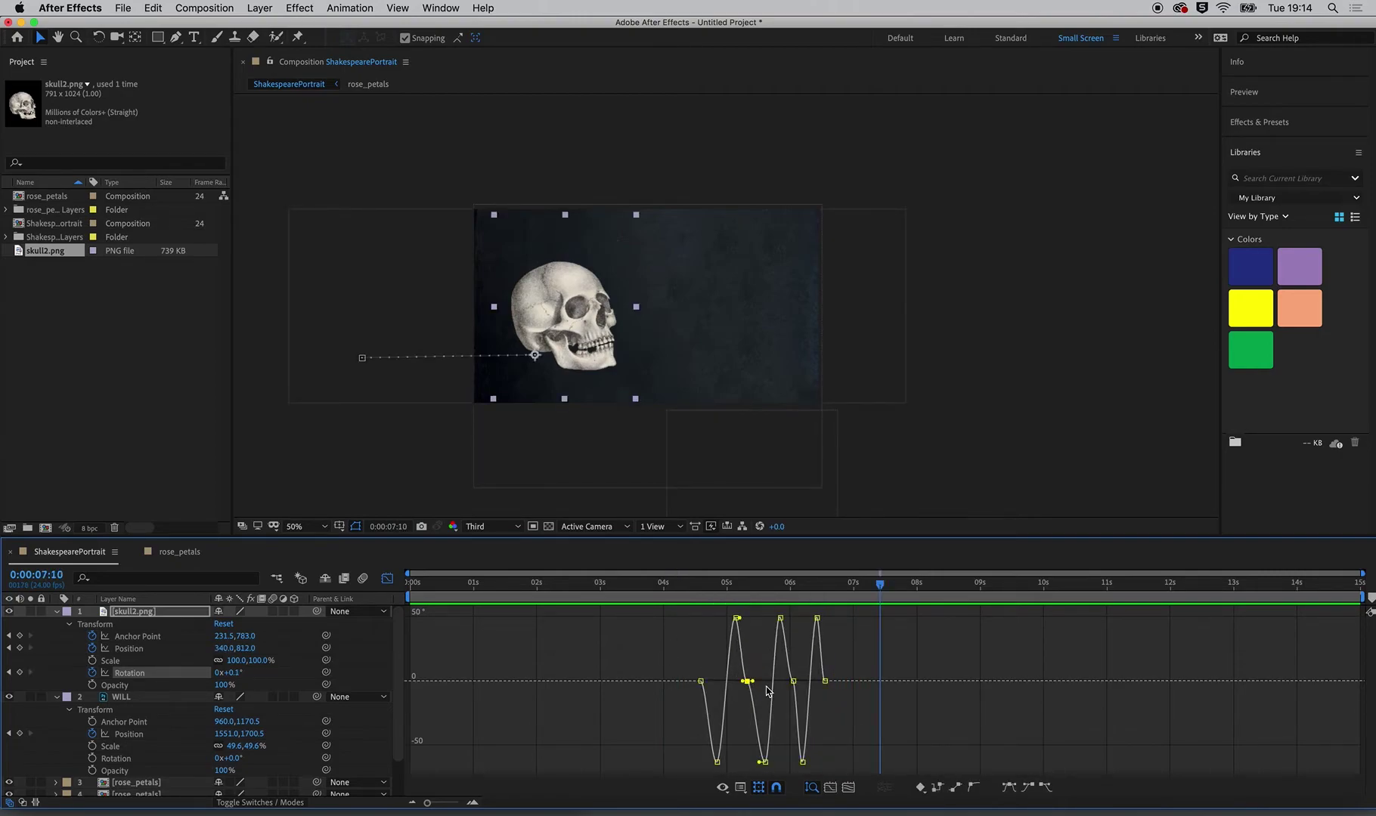
key(Delete)
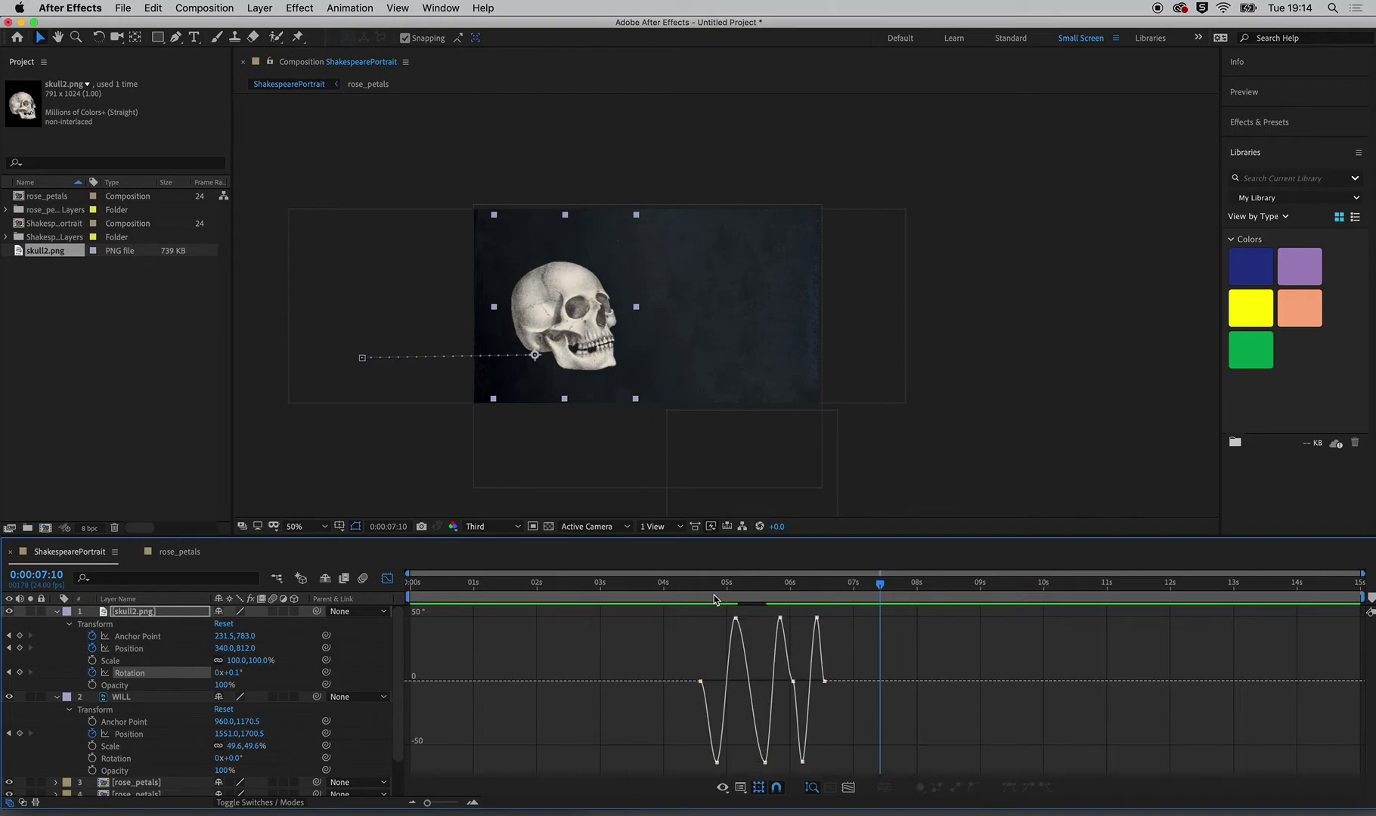
click(712, 595)
key(space)
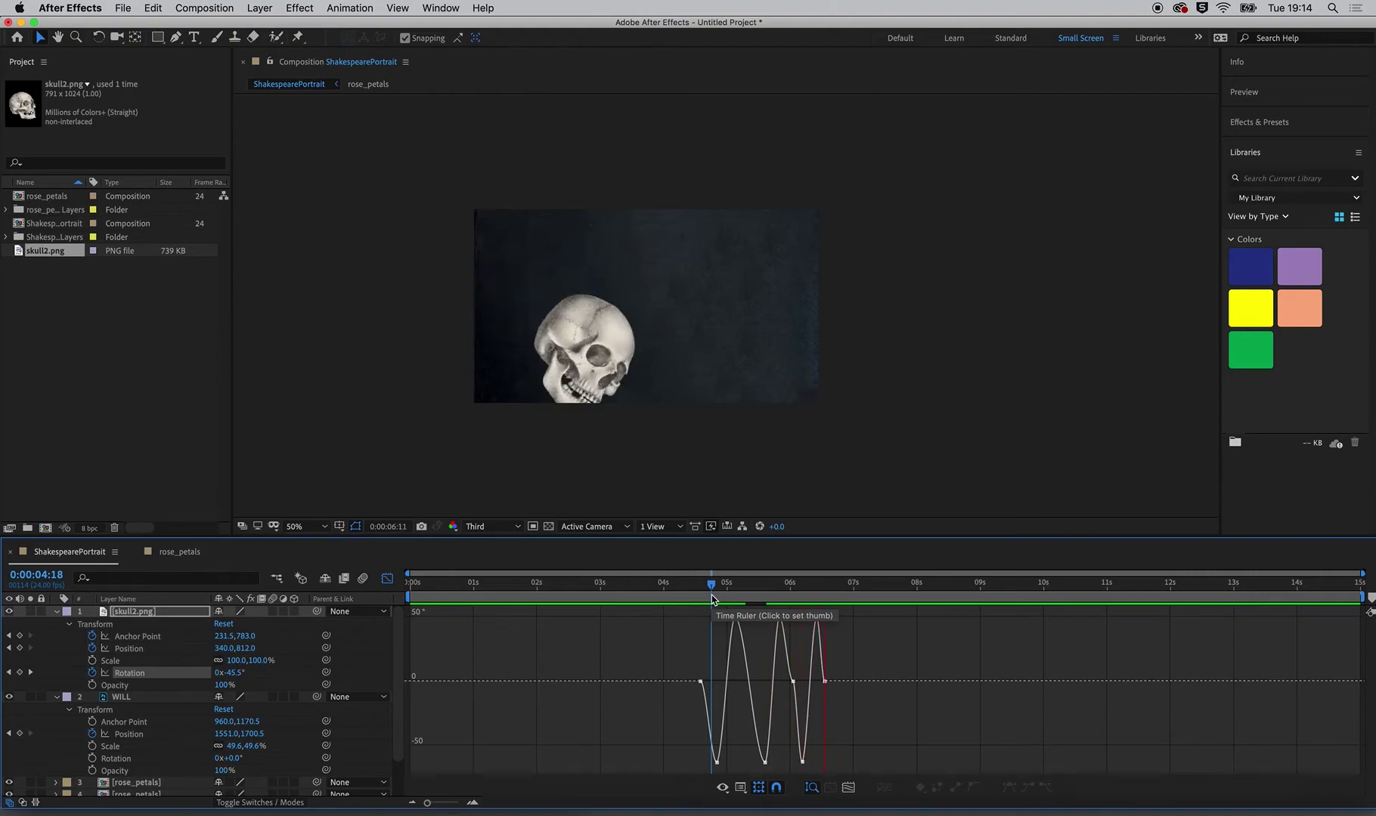
key(space)
click(791, 683)
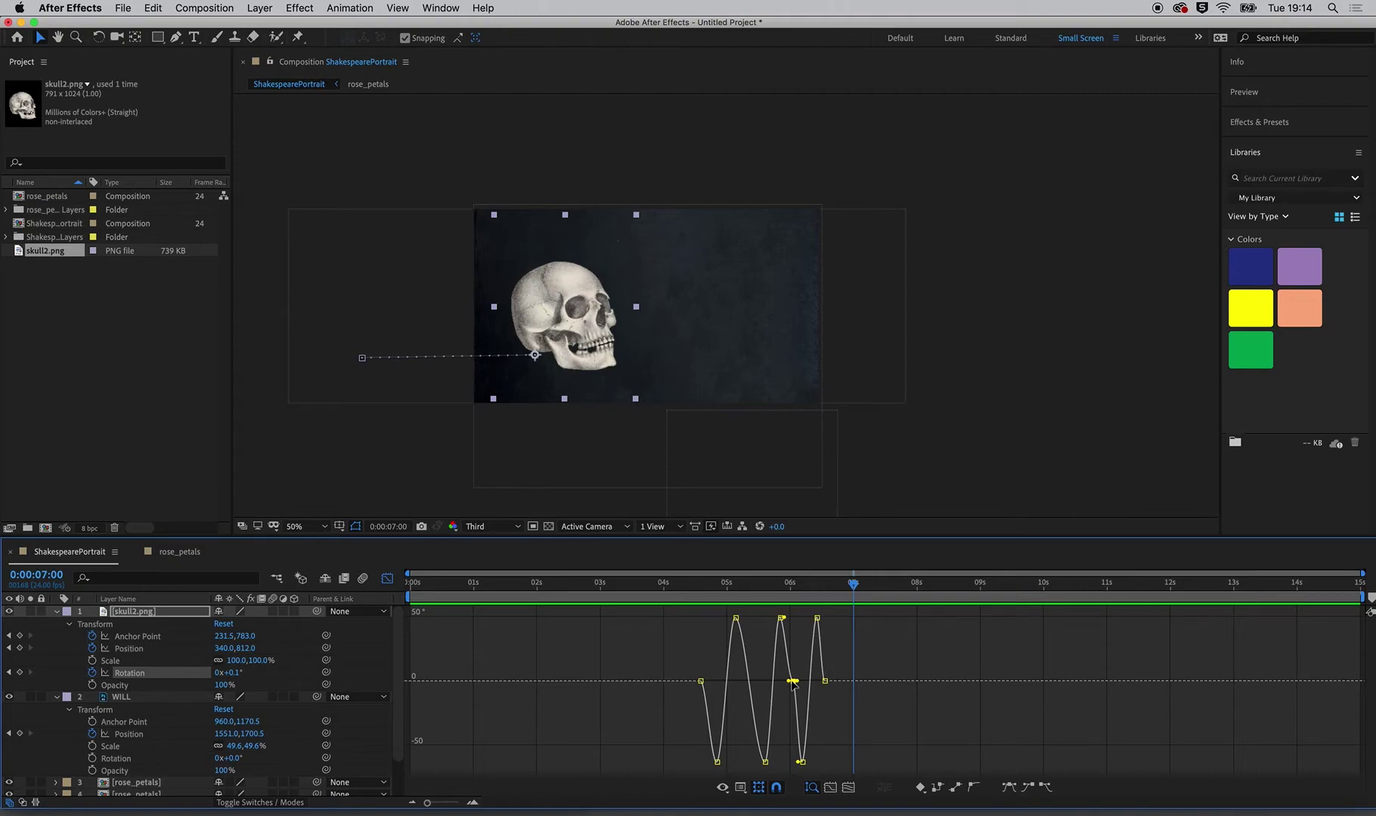
key(ctrl+shift+a)
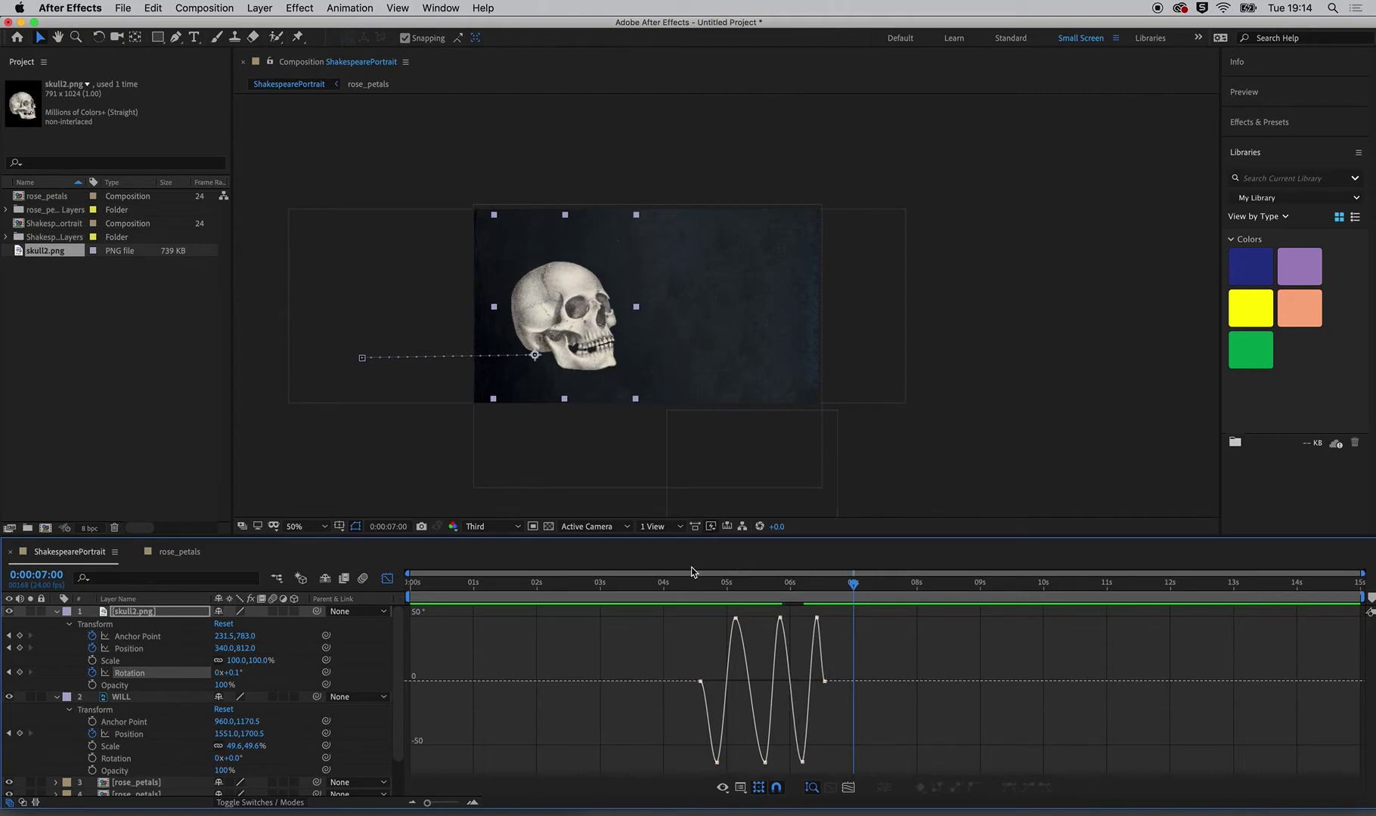
Step: Raise one head-bang peak on the rotation curve to about 67°
click(695, 583)
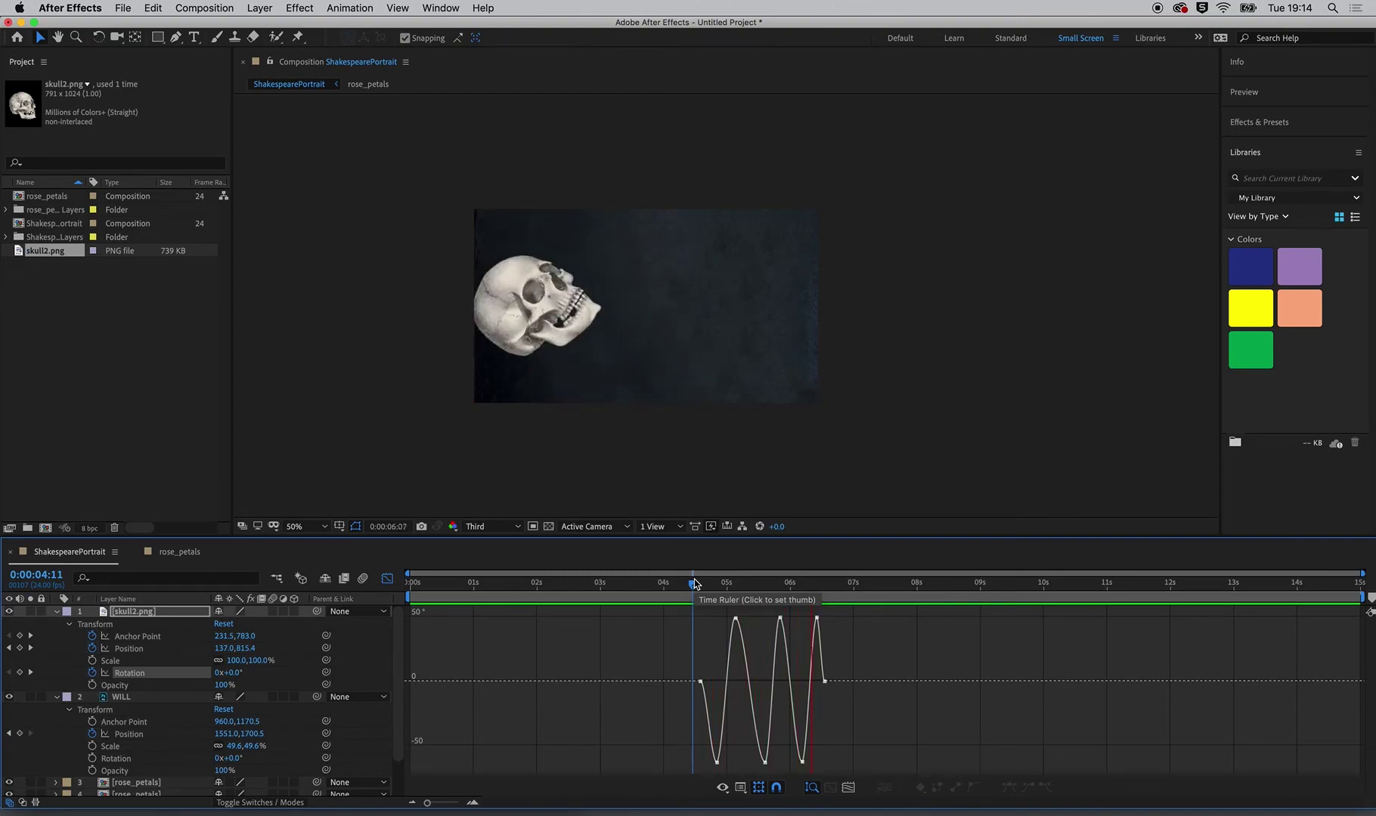
key(space)
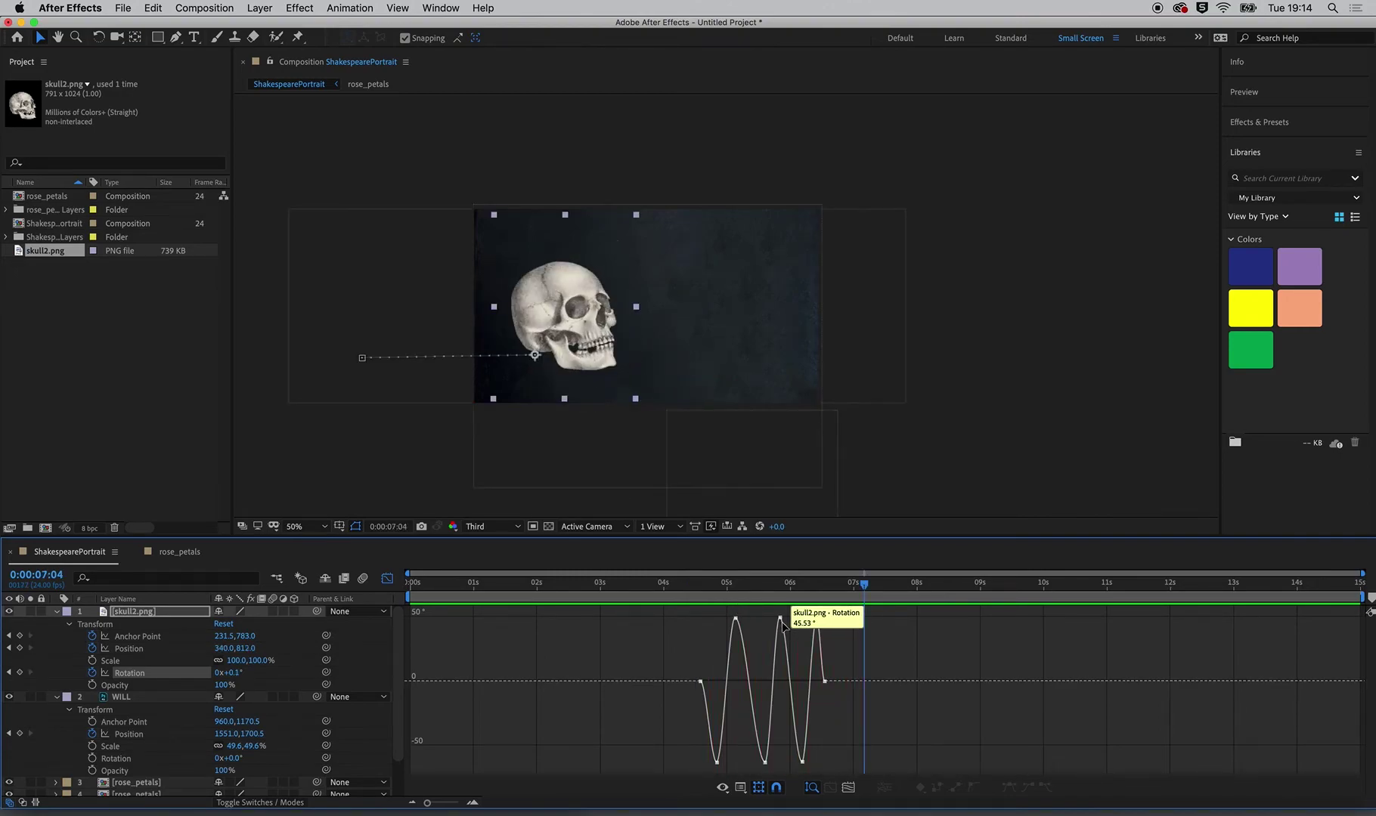
click(780, 620)
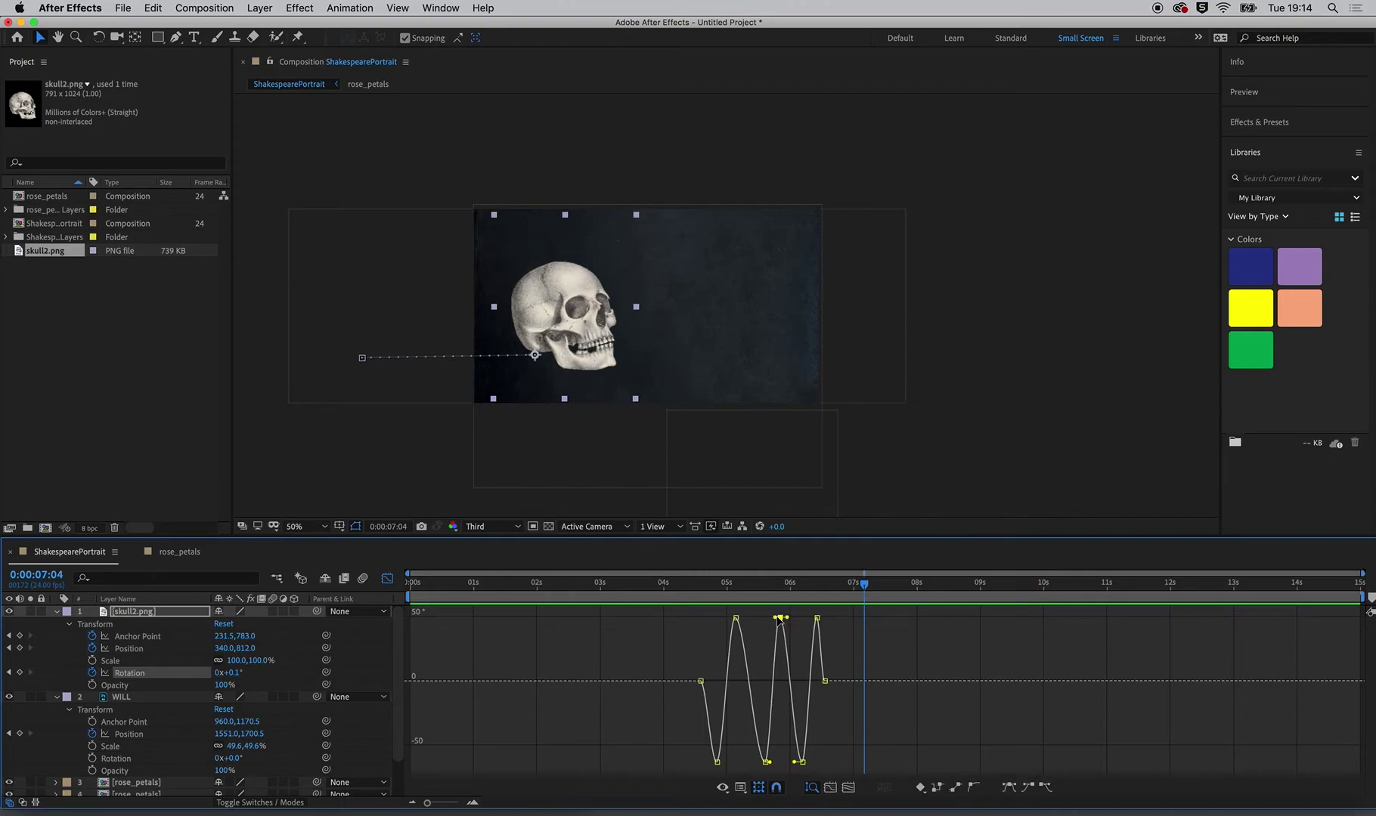
drag(782, 619, 777, 633)
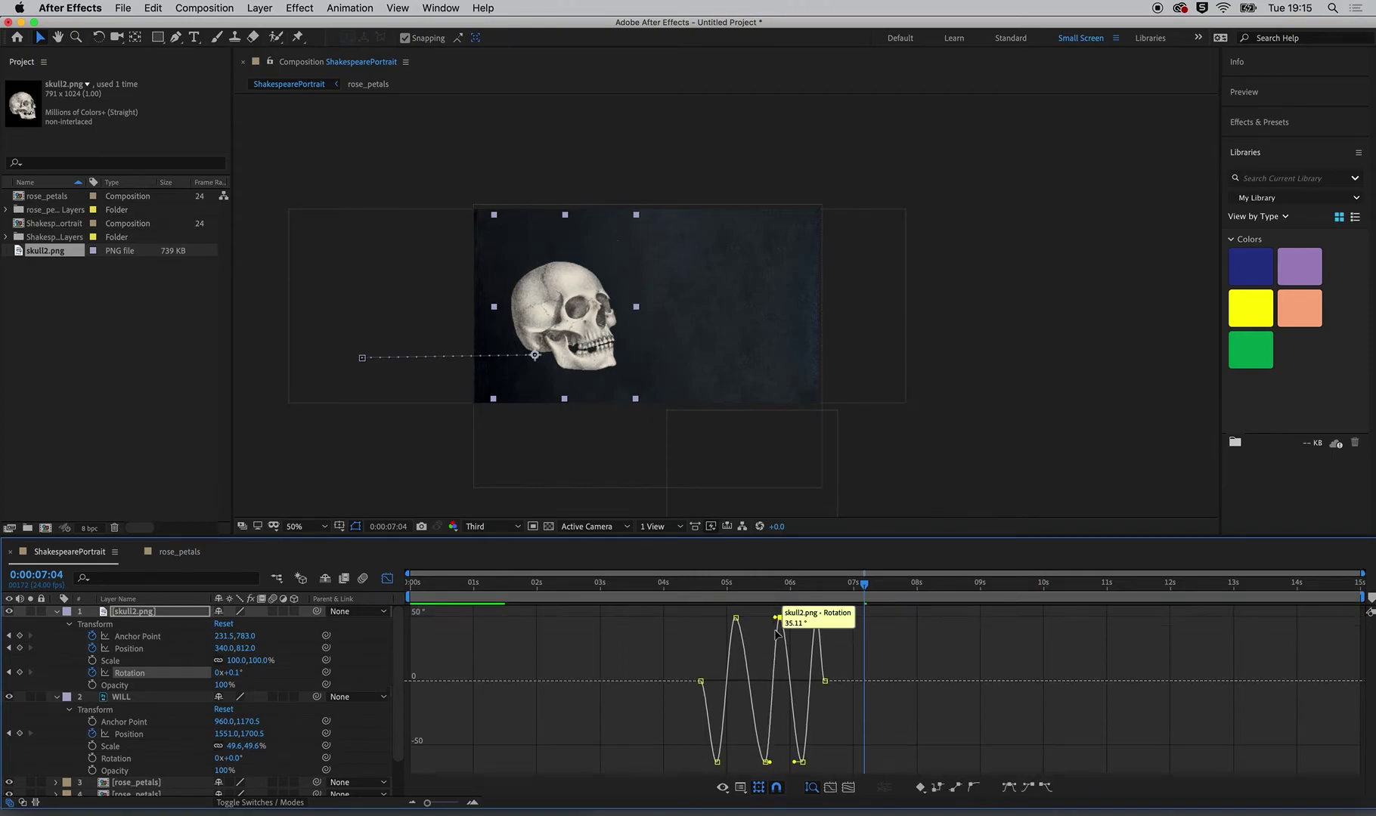
mouse_move(778, 618)
mouse_down()
mouse_move(782, 591)
mouse_move(784, 621)
mouse_move(812, 620)
mouse_move(815, 531)
mouse_up()
Step: Deepen a rotation trough to about -91° and lower the 06:13 keyframe to about -22°
click(691, 587)
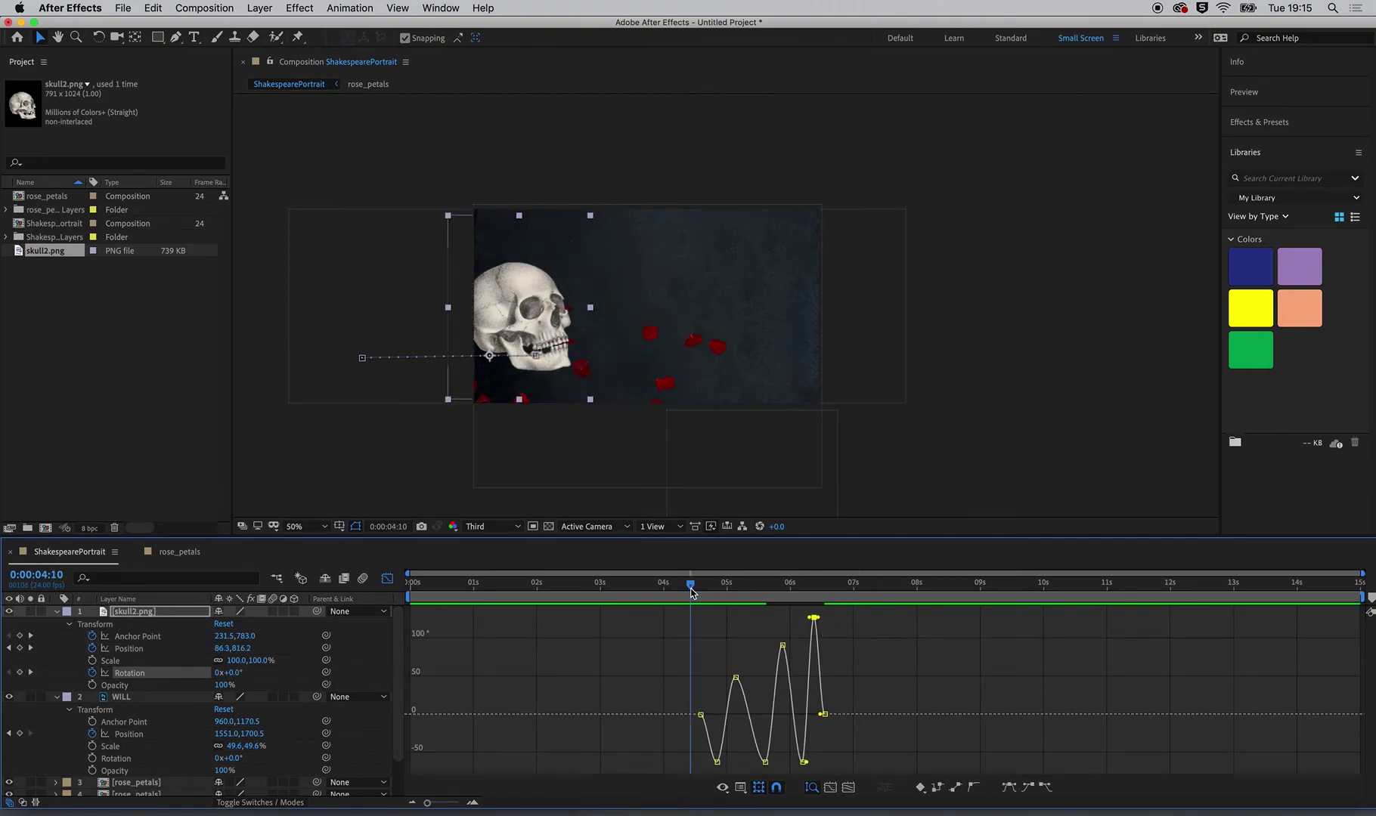
key(space)
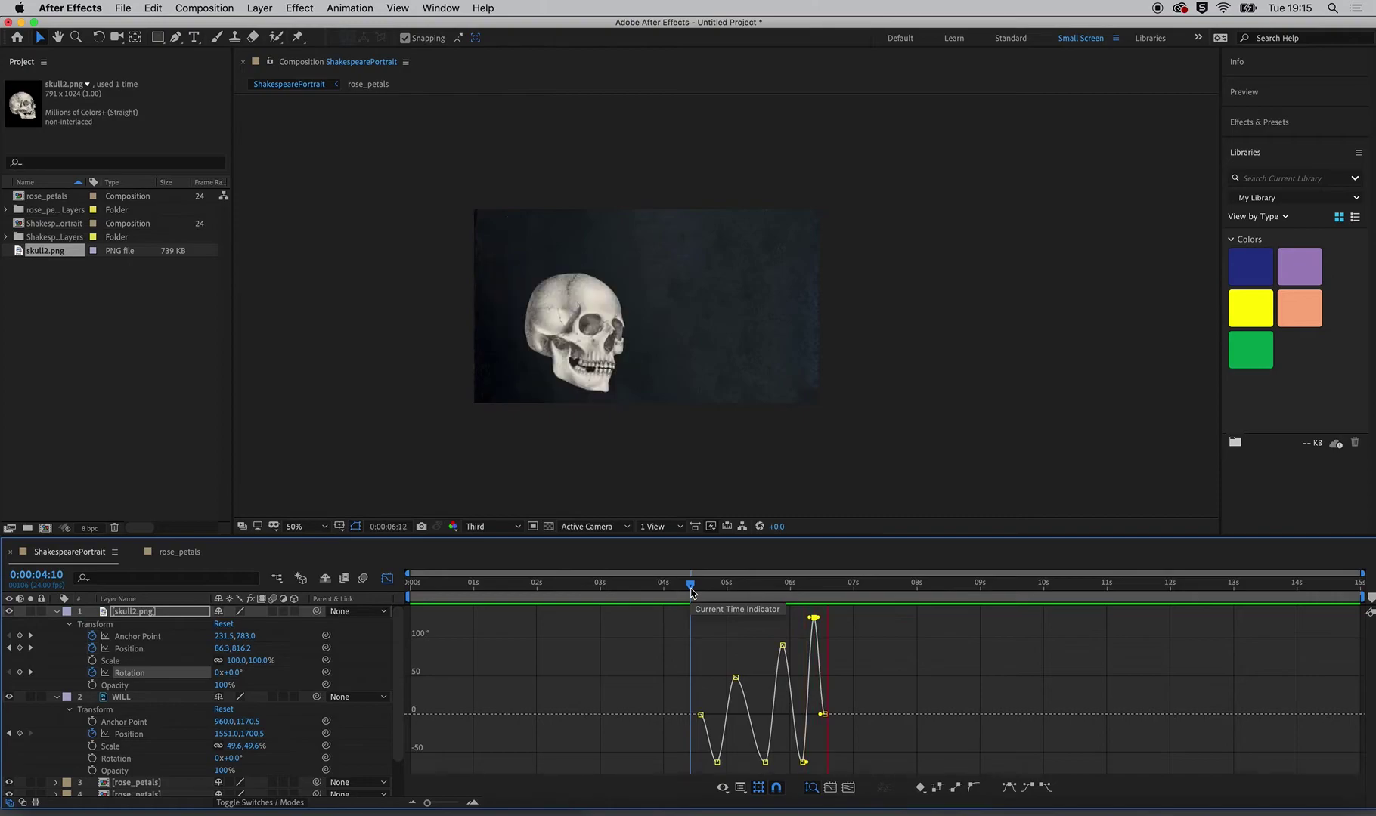
key(space)
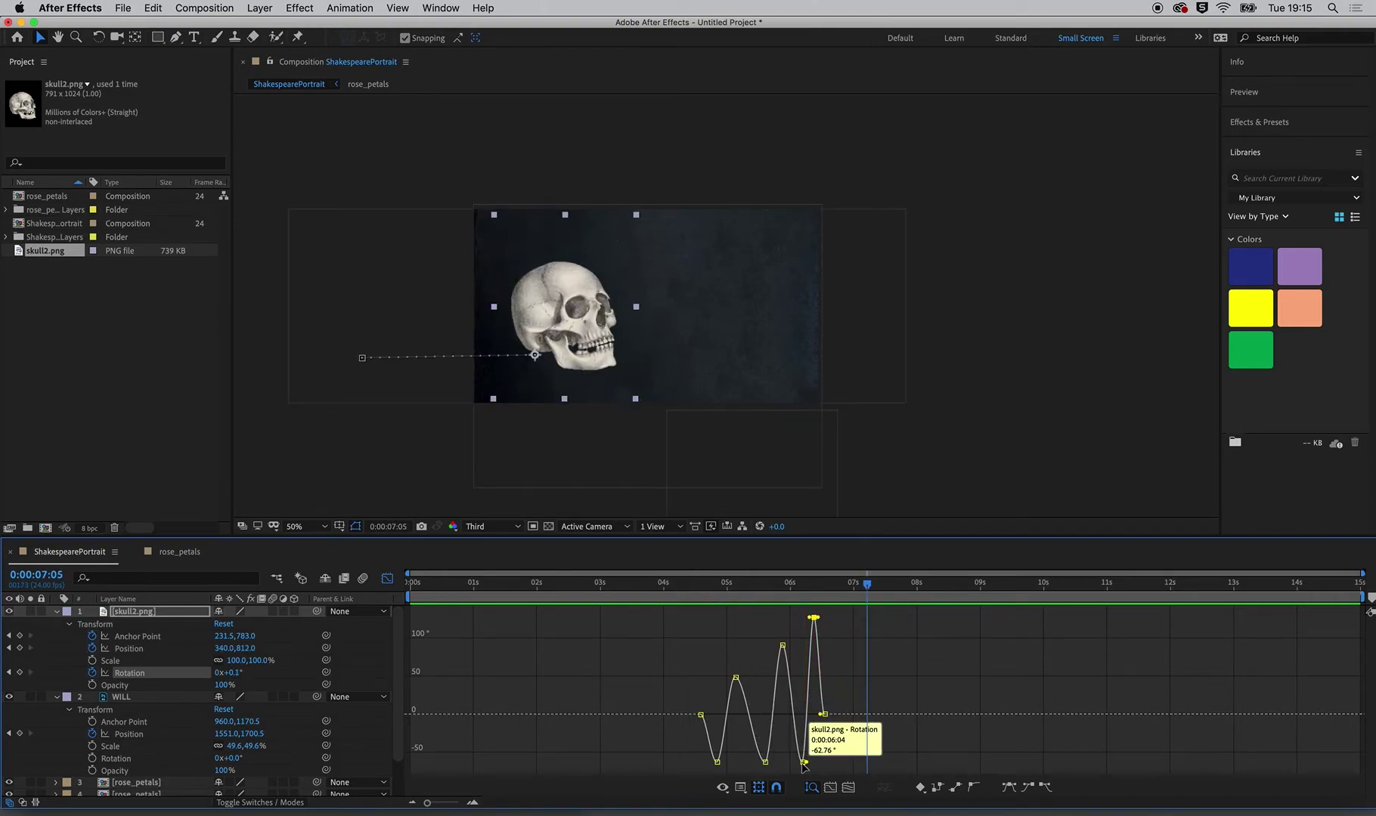
mouse_move(801, 765)
mouse_down()
mouse_move(806, 790)
mouse_move(804, 765)
mouse_up()
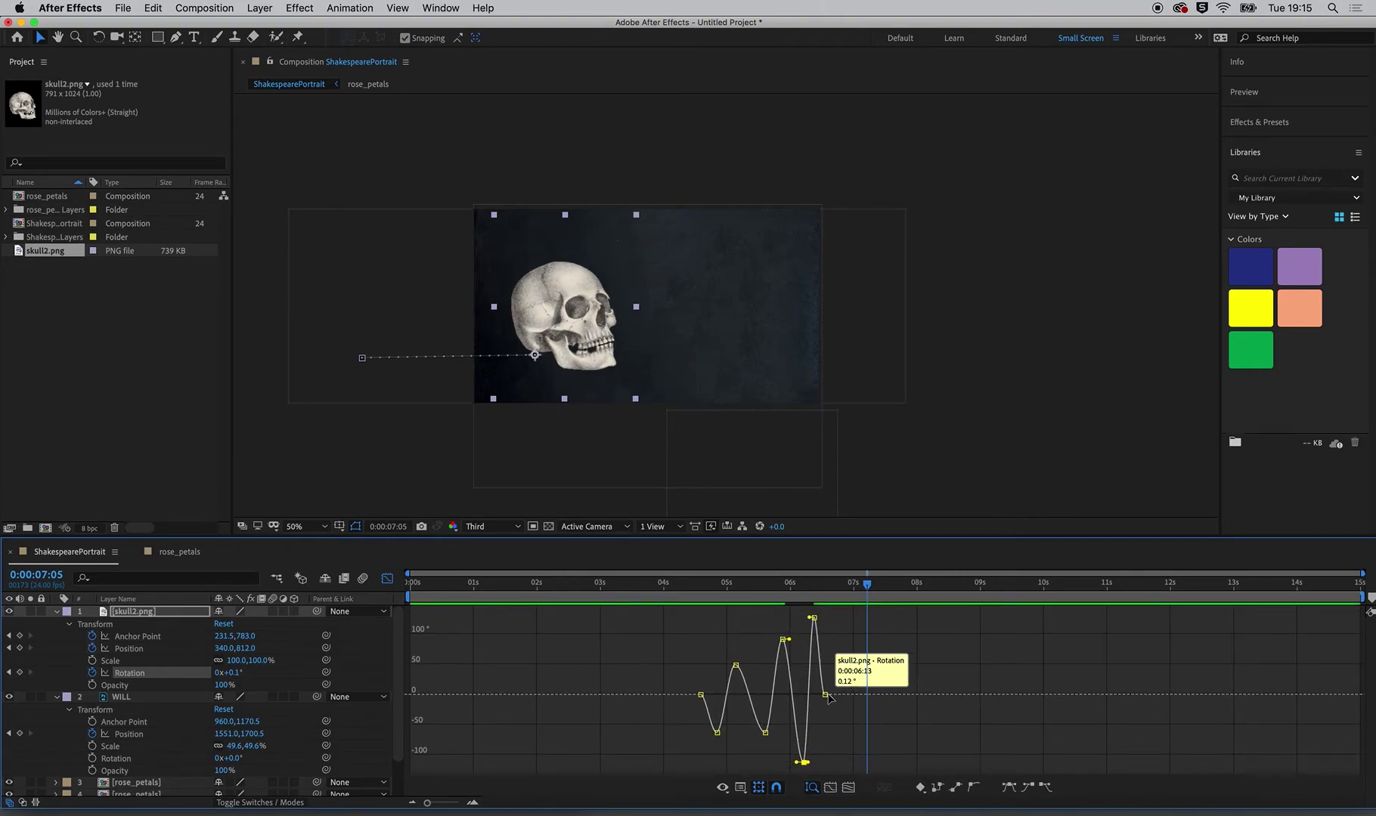
drag(826, 696, 762, 748)
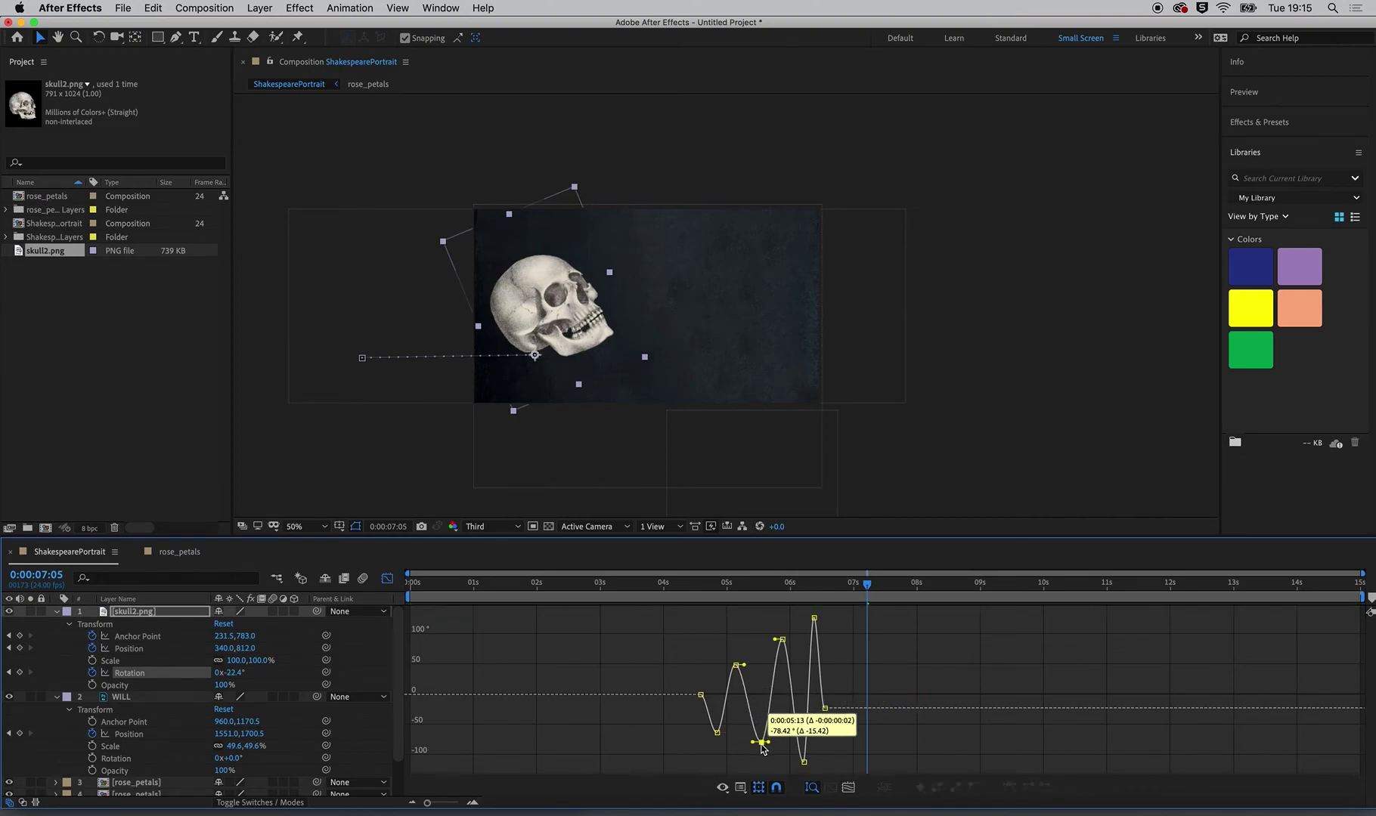
Step: Move the last rotation keyframe later and lower the highest peak to about 112°
click(686, 599)
key(space)
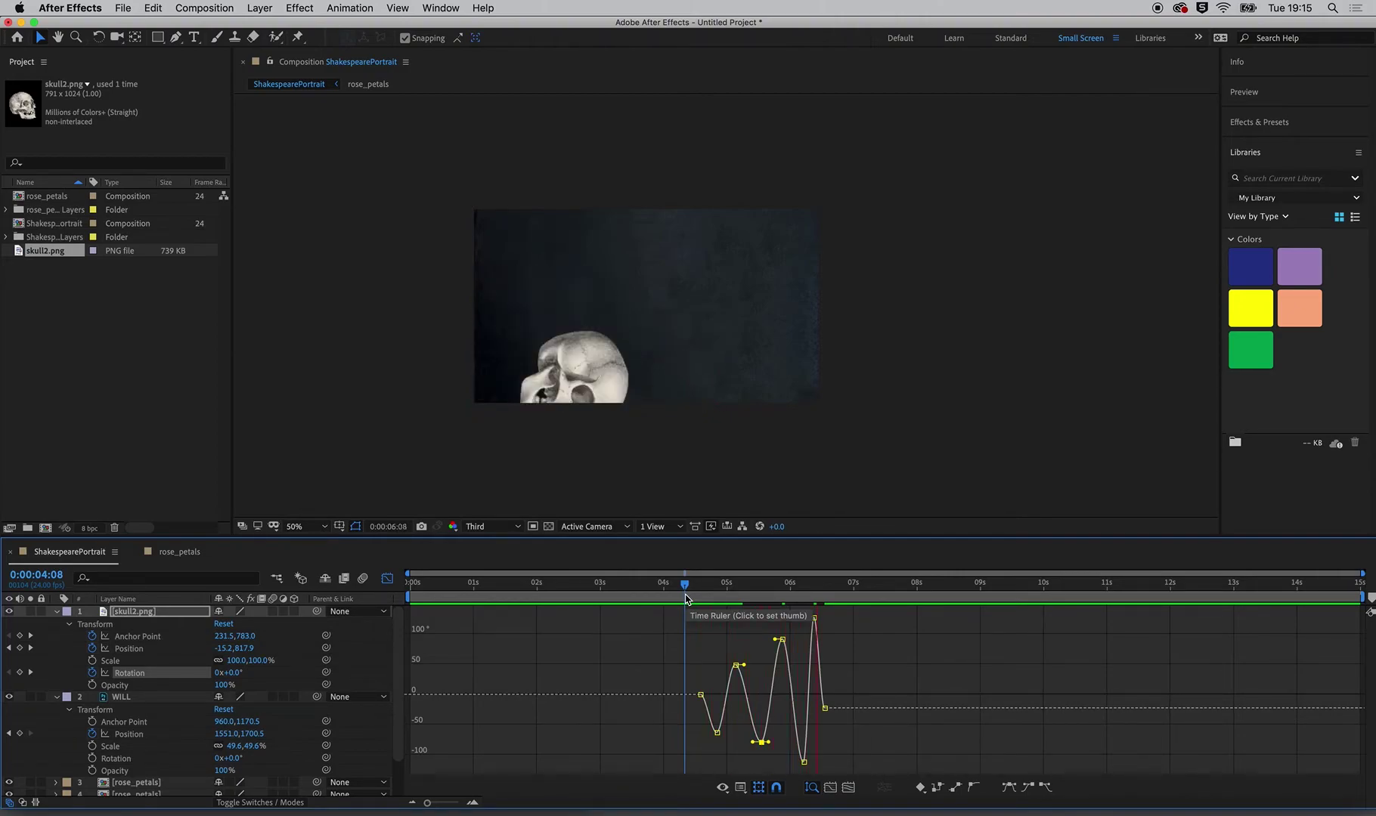
key(space)
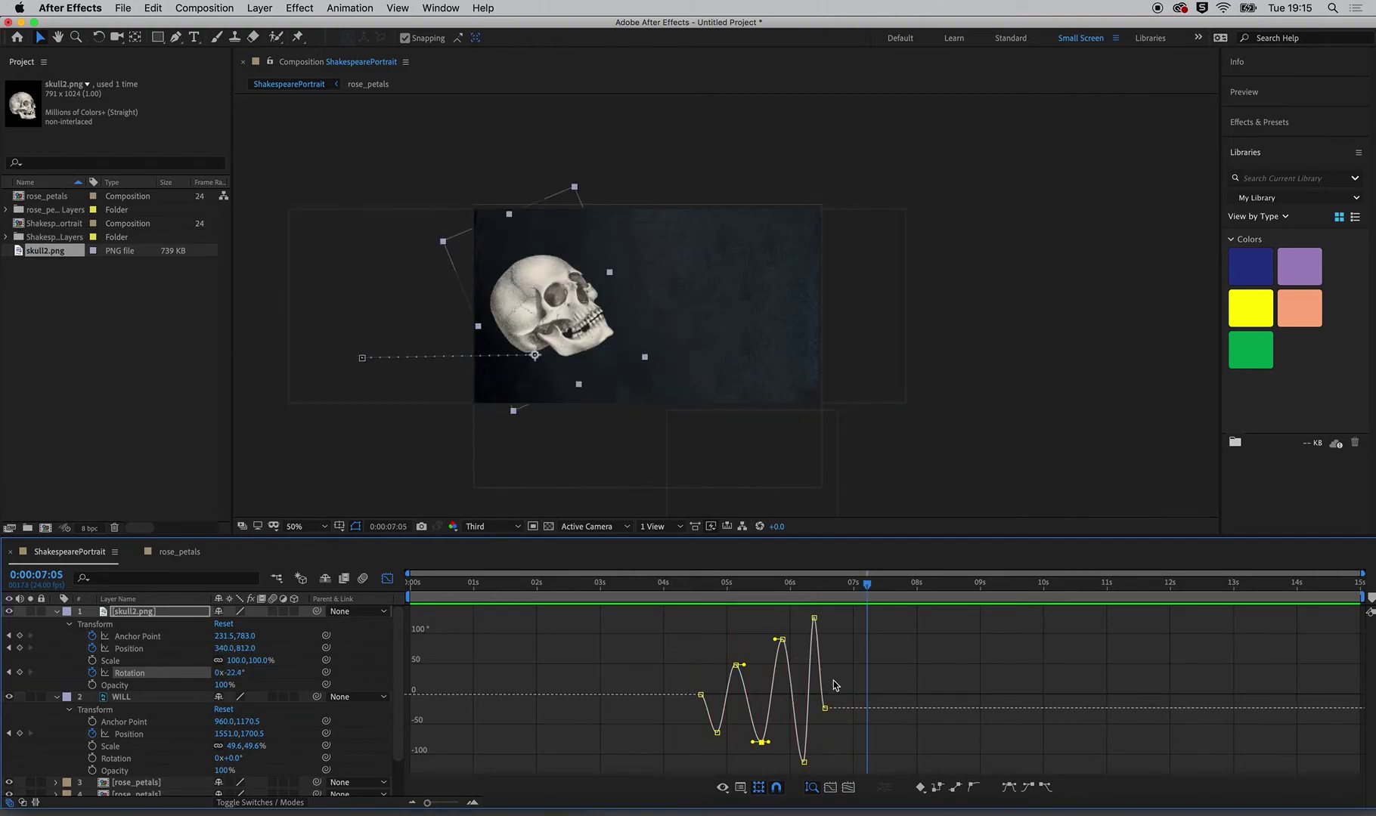
drag(824, 707, 836, 717)
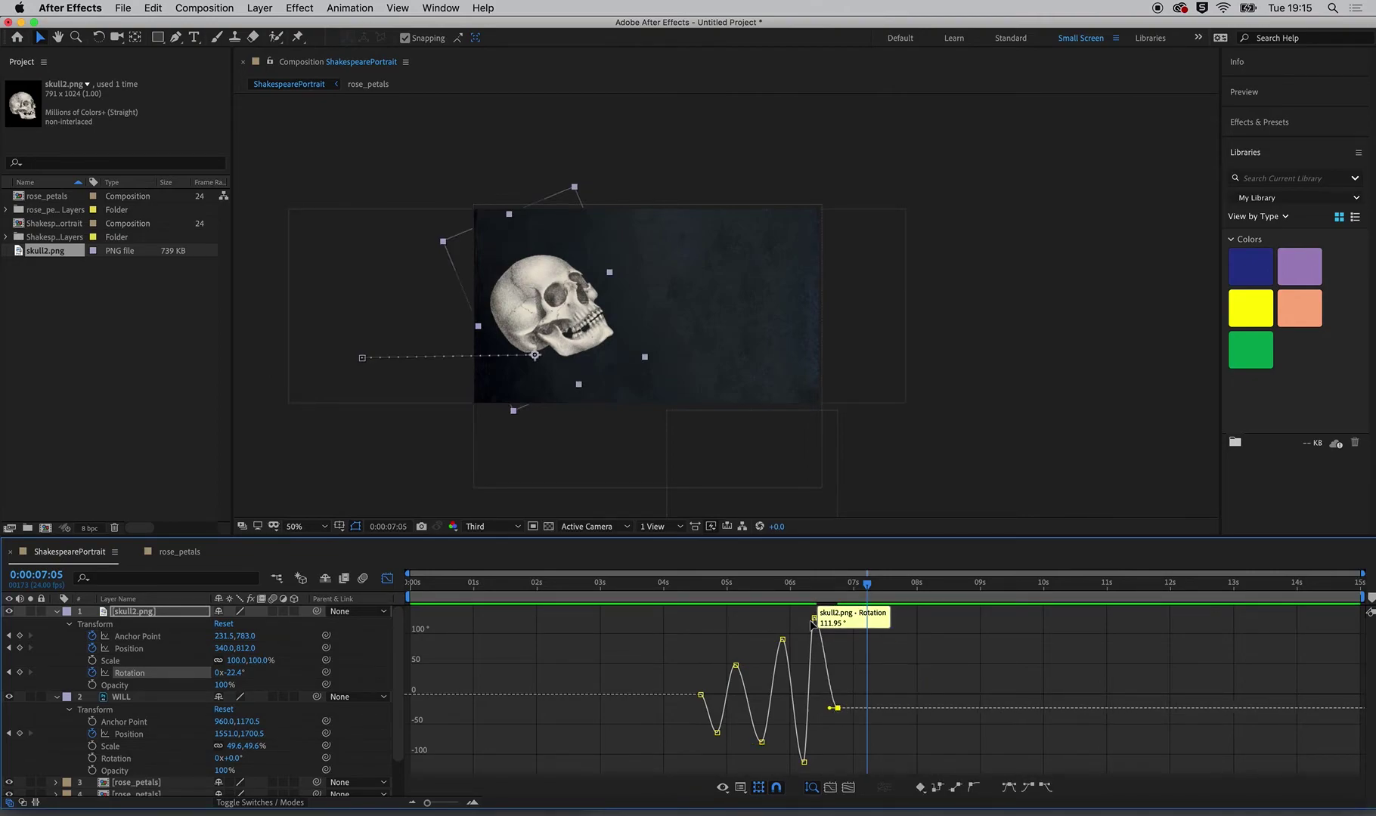
click(812, 623)
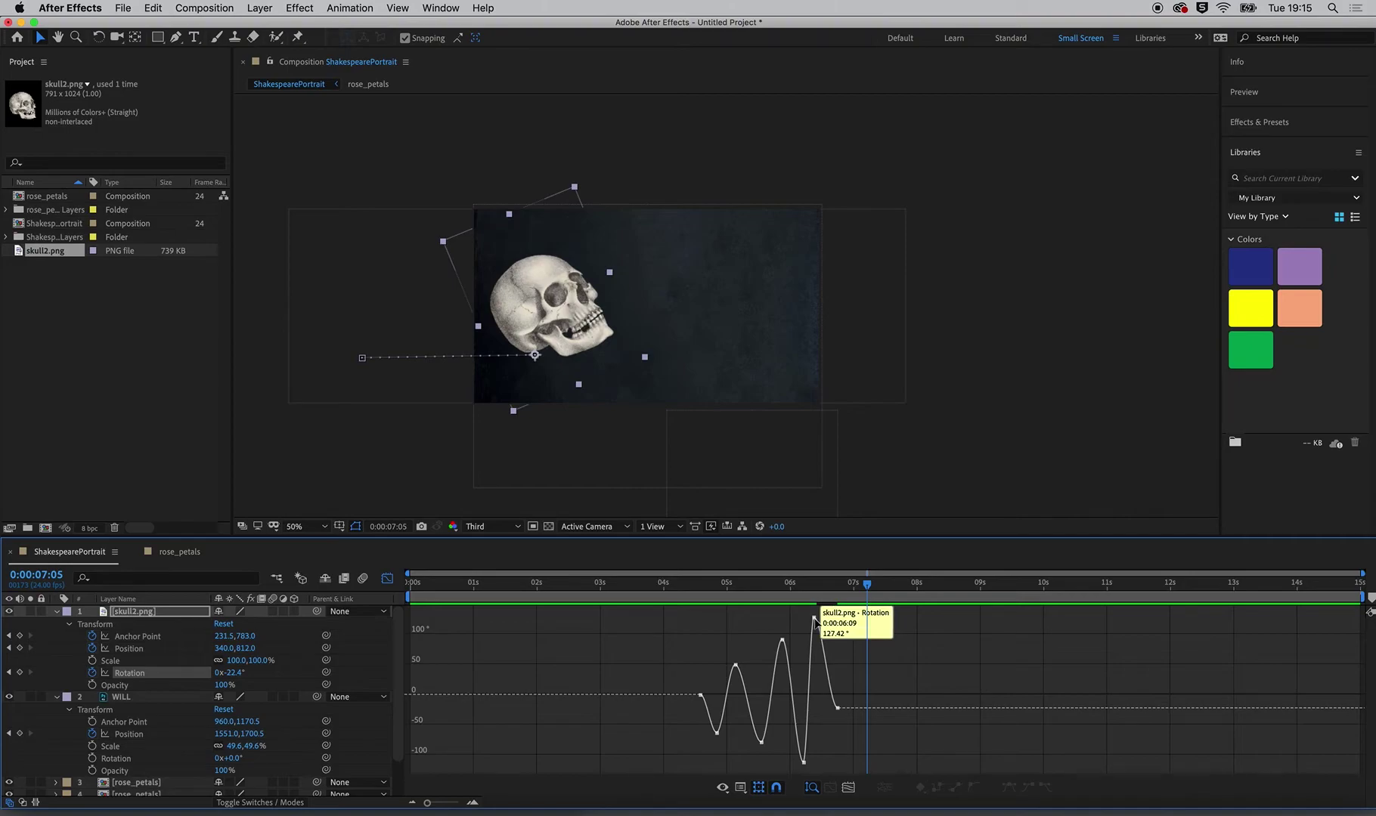
double_click(815, 622)
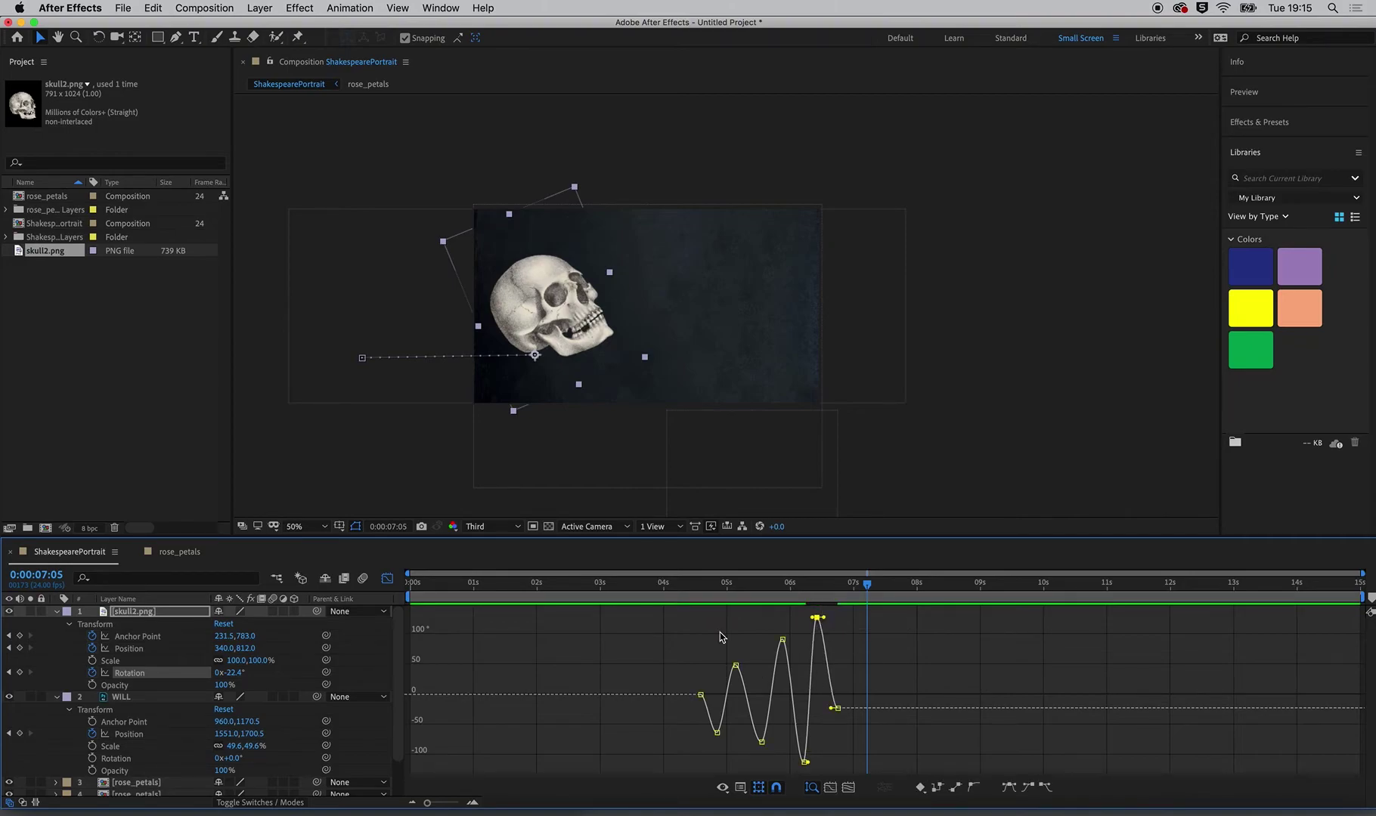
drag(815, 621, 810, 645)
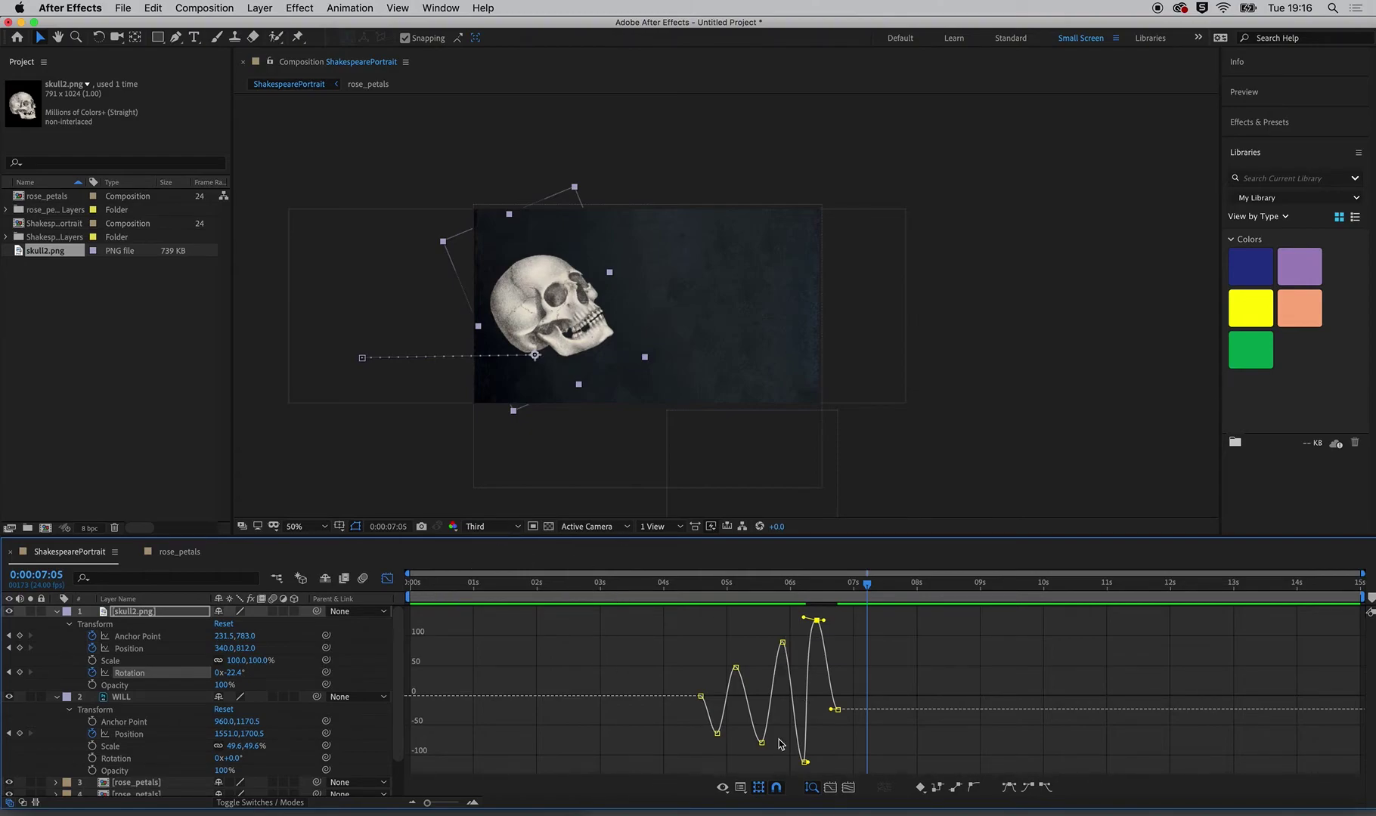
Step: Apply Easy Ease to the skull's two Position keyframes in the Graph Editor
click(130, 650)
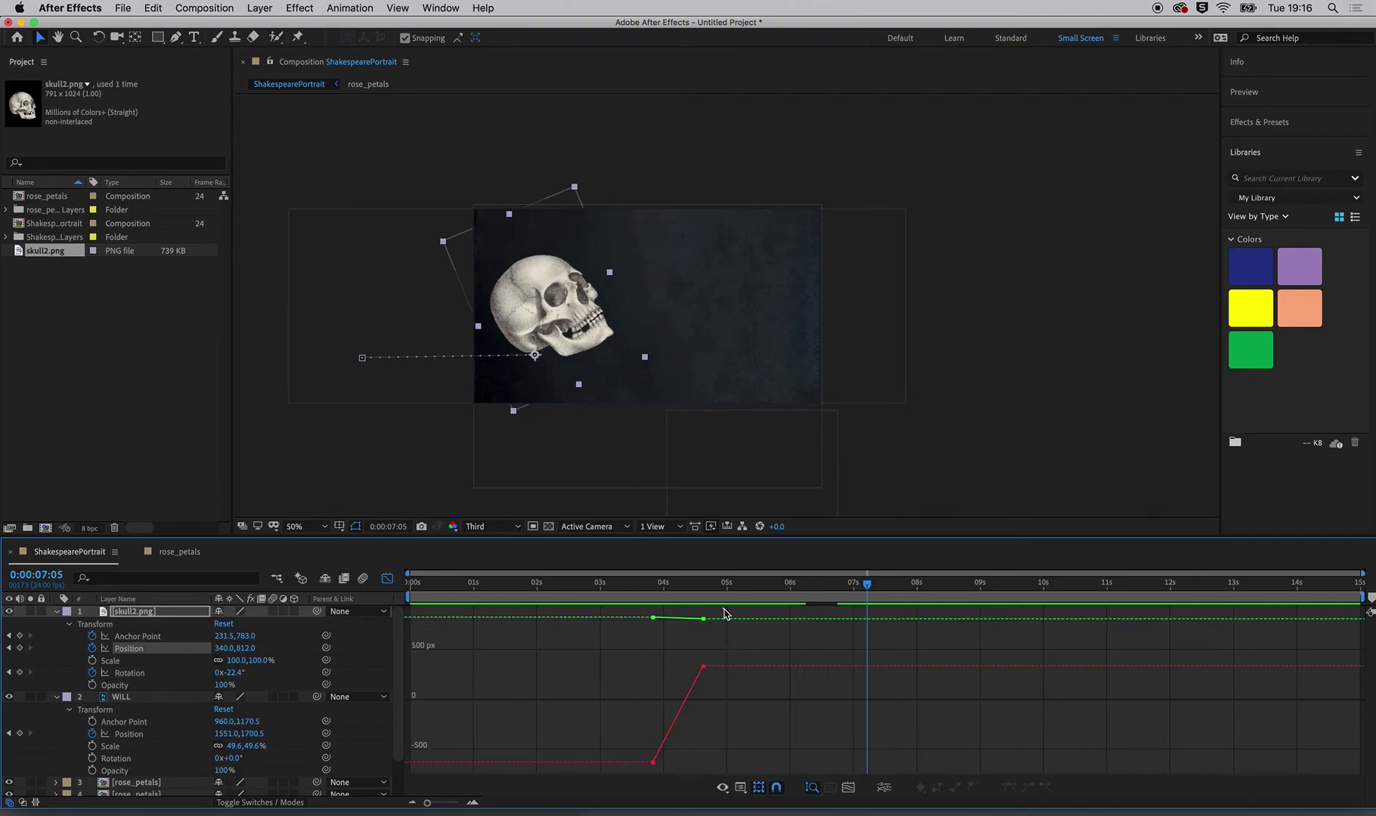
drag(723, 613, 690, 704)
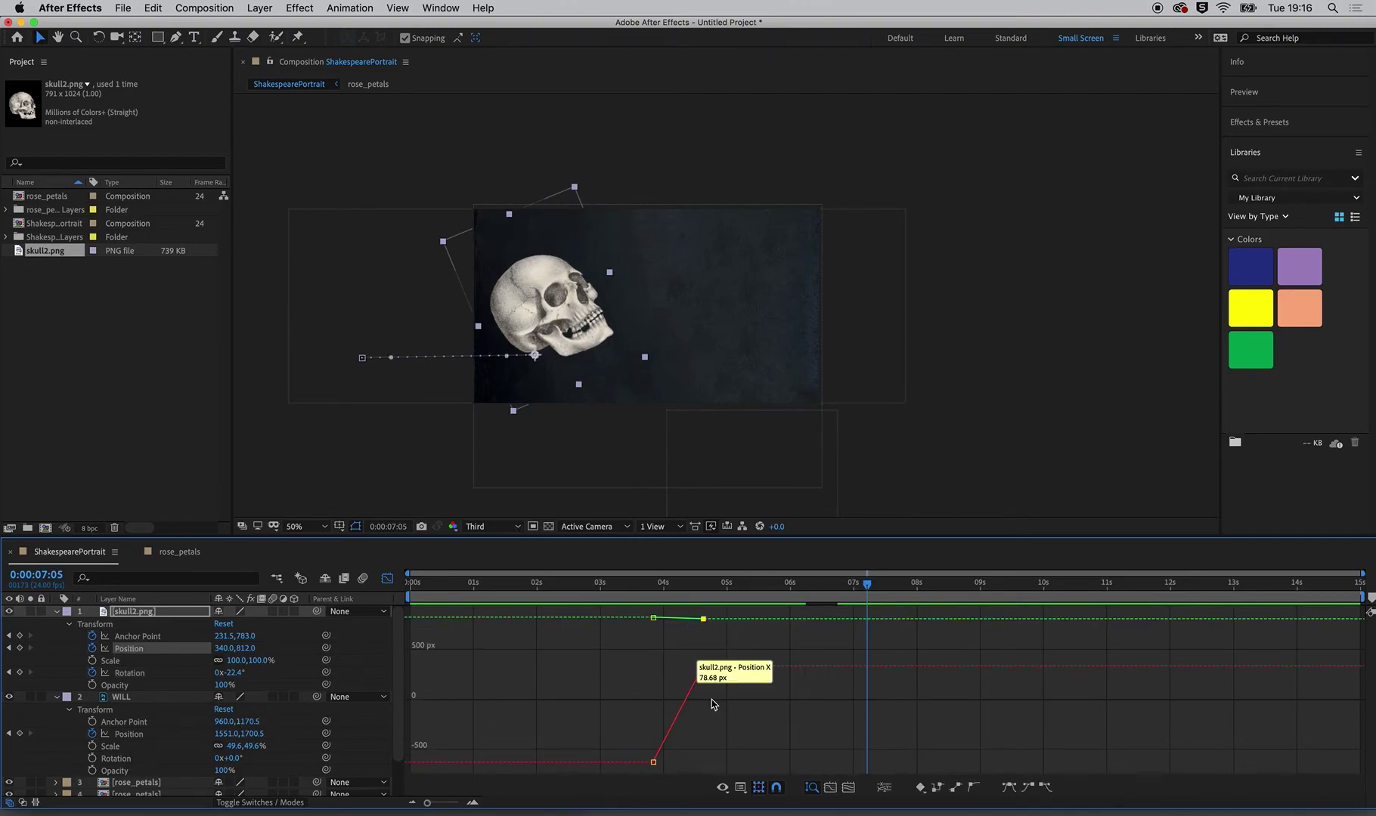
click(1012, 789)
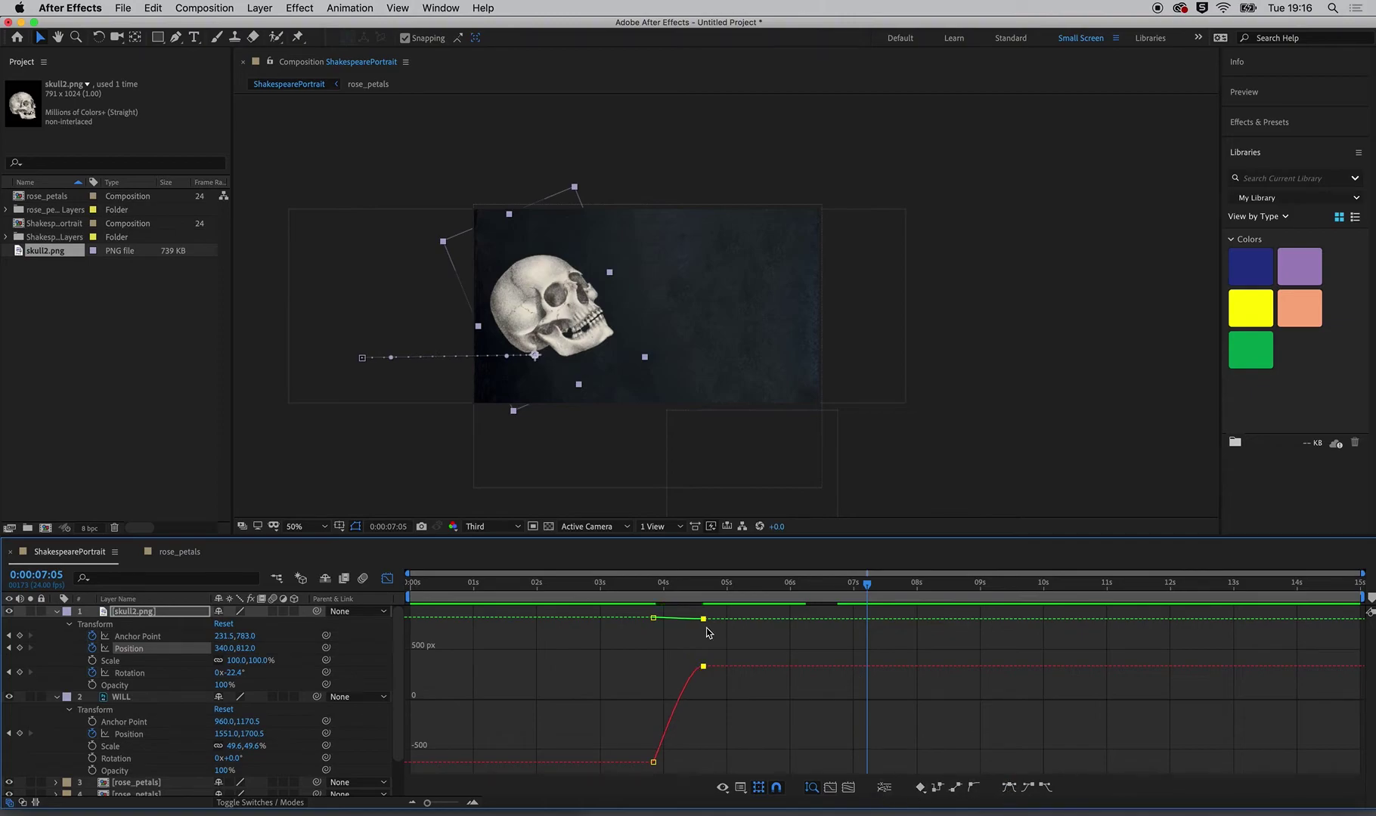
Step: Preview the eased slide-in from 3:18, collapse WILL's properties, and return to the layer timeline
click(647, 592)
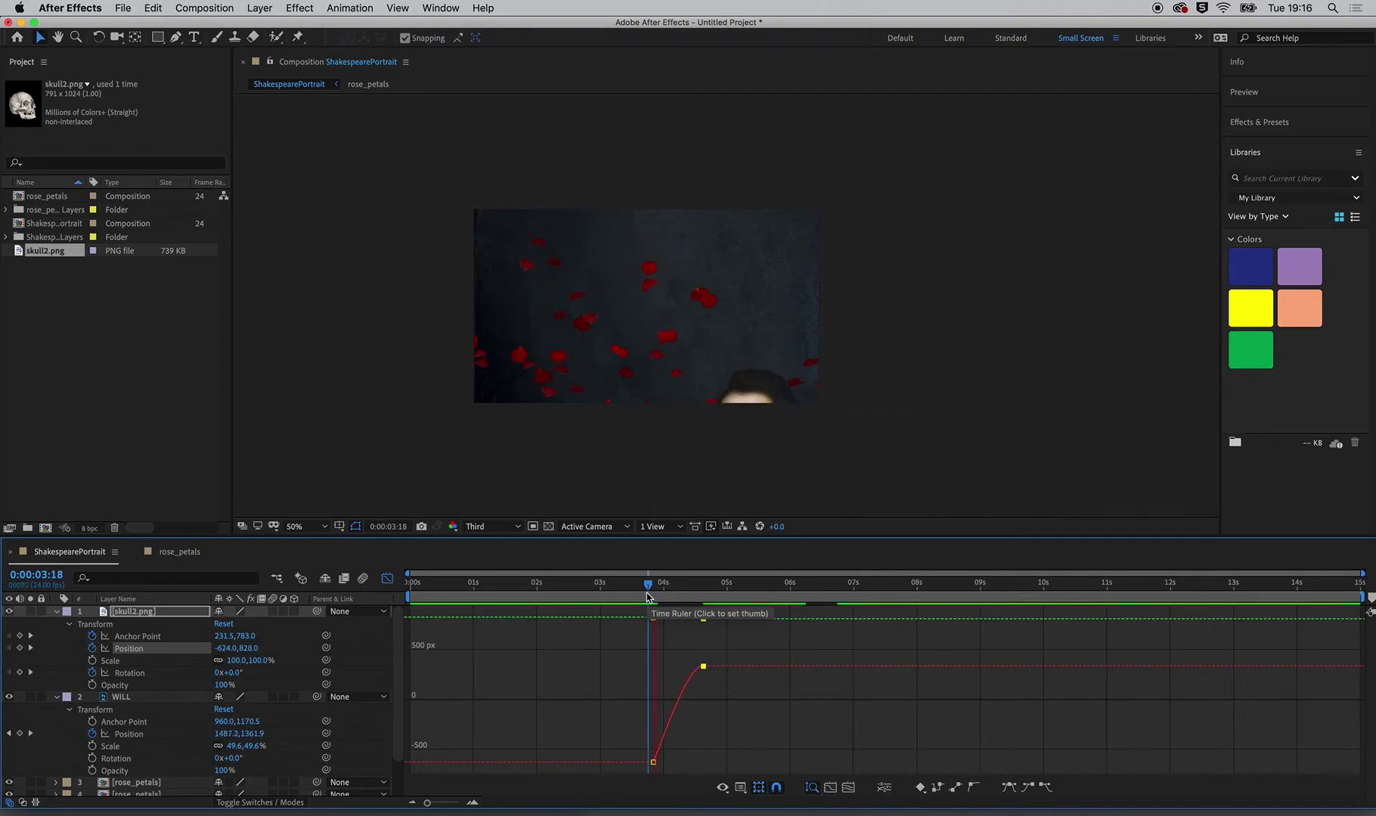
key(space)
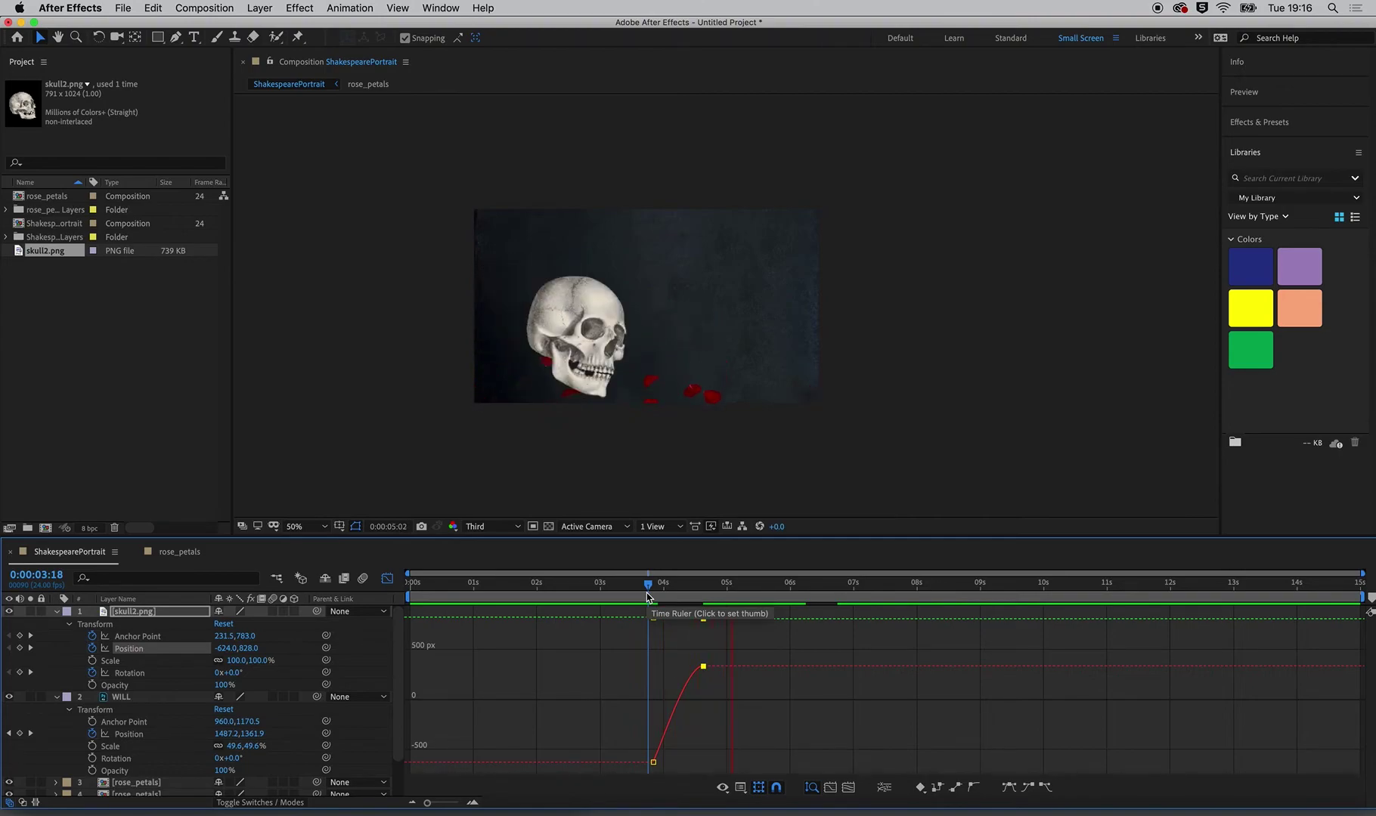
key(space)
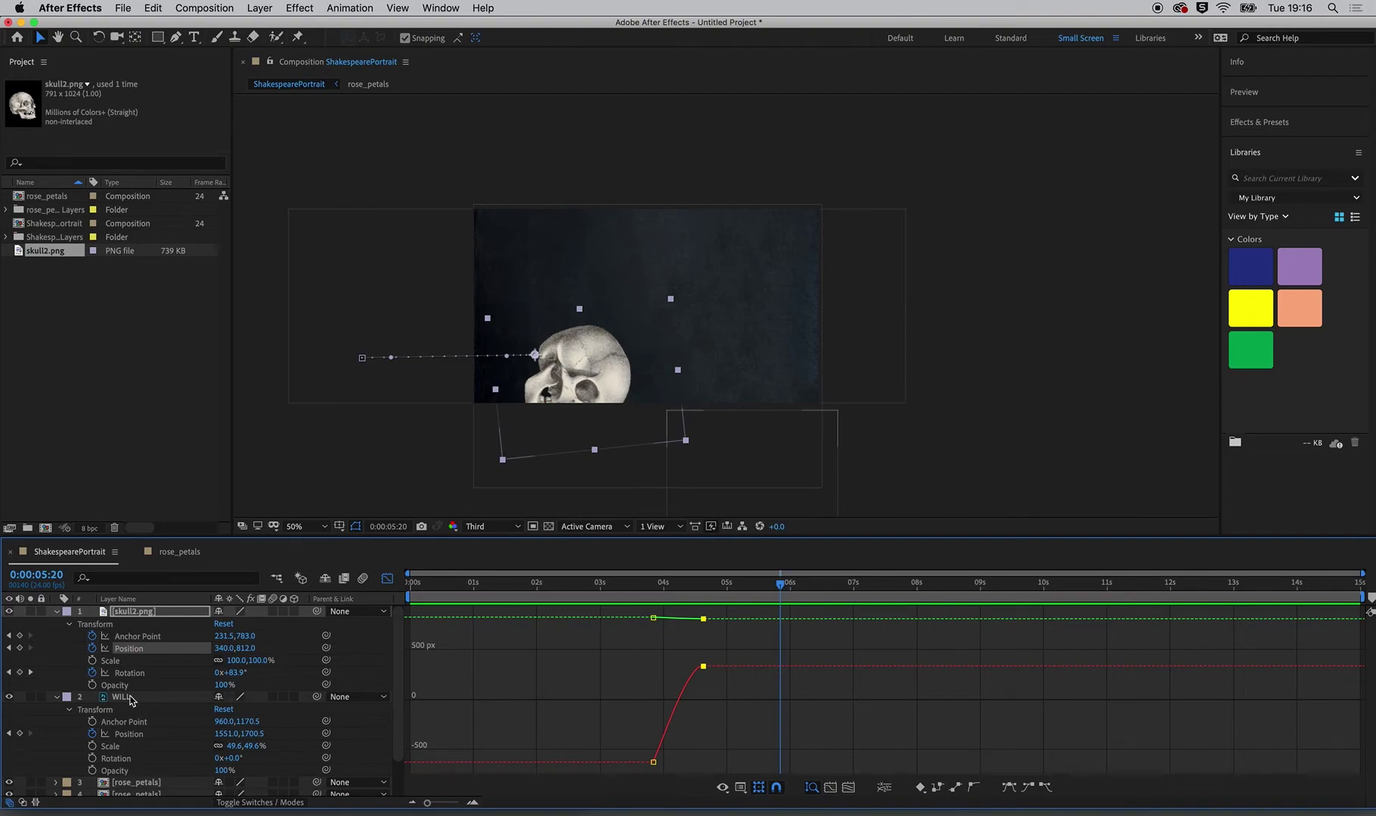
click(57, 697)
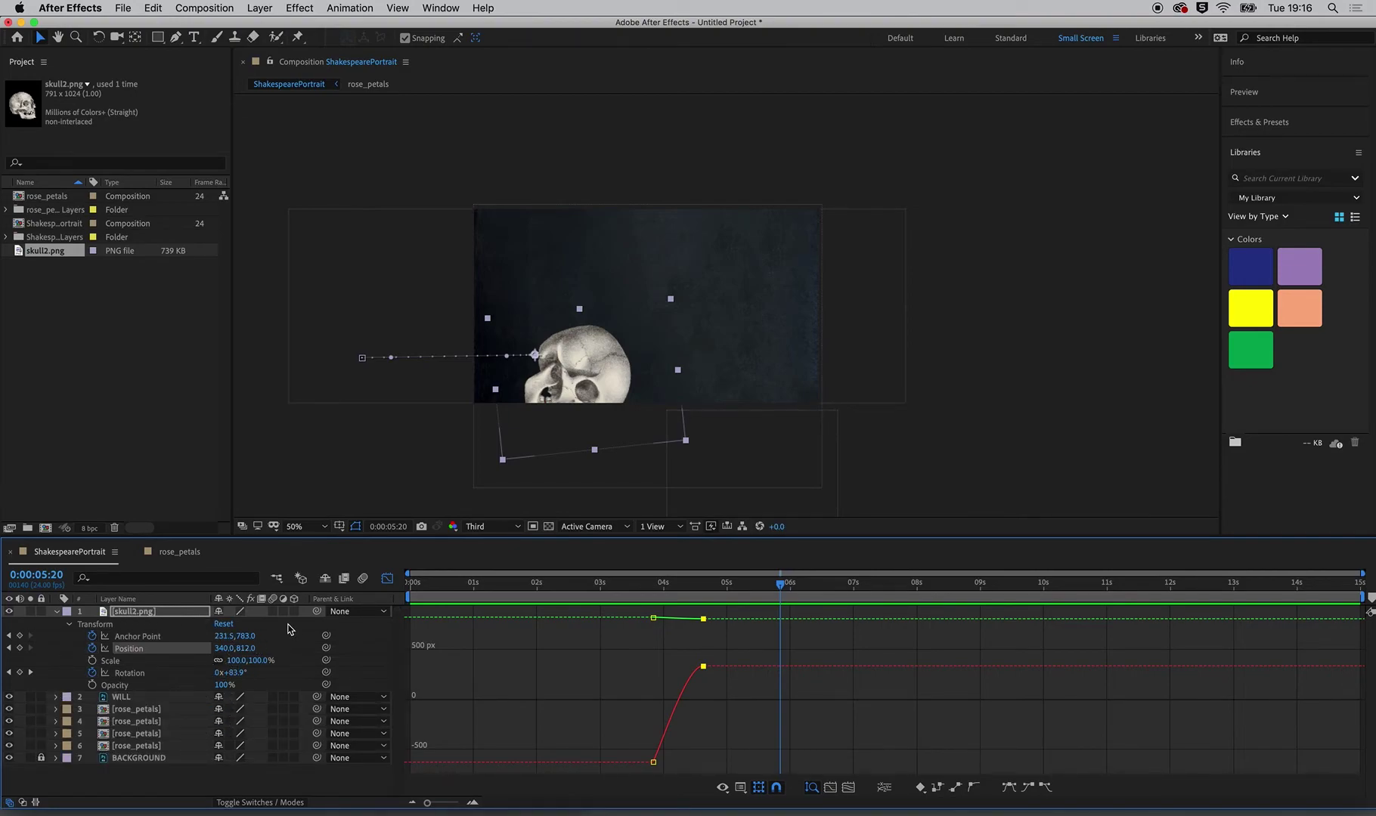
click(387, 579)
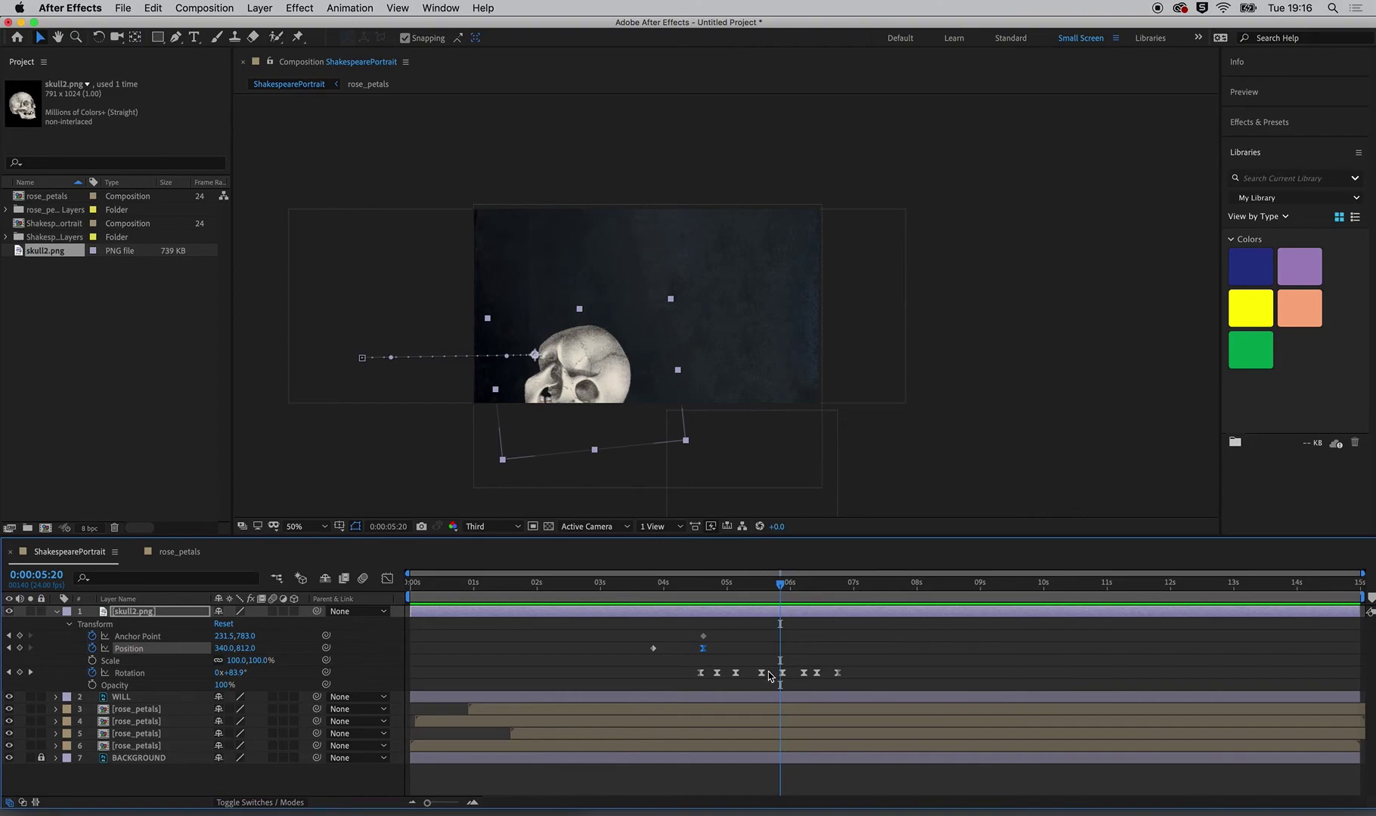
Step: Preview the skull animation and park the playhead at 0:00:07:00
click(702, 648)
key(space)
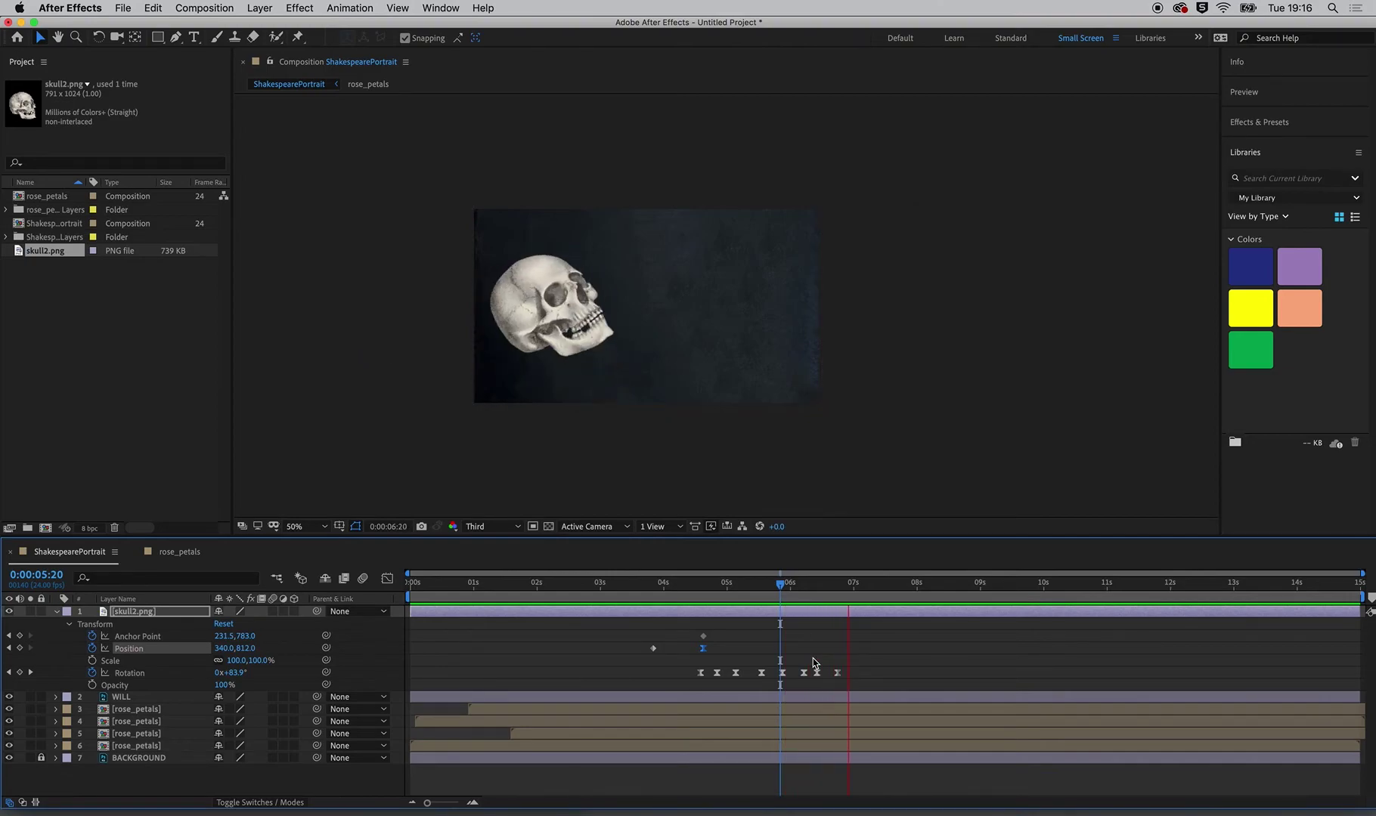
key(space)
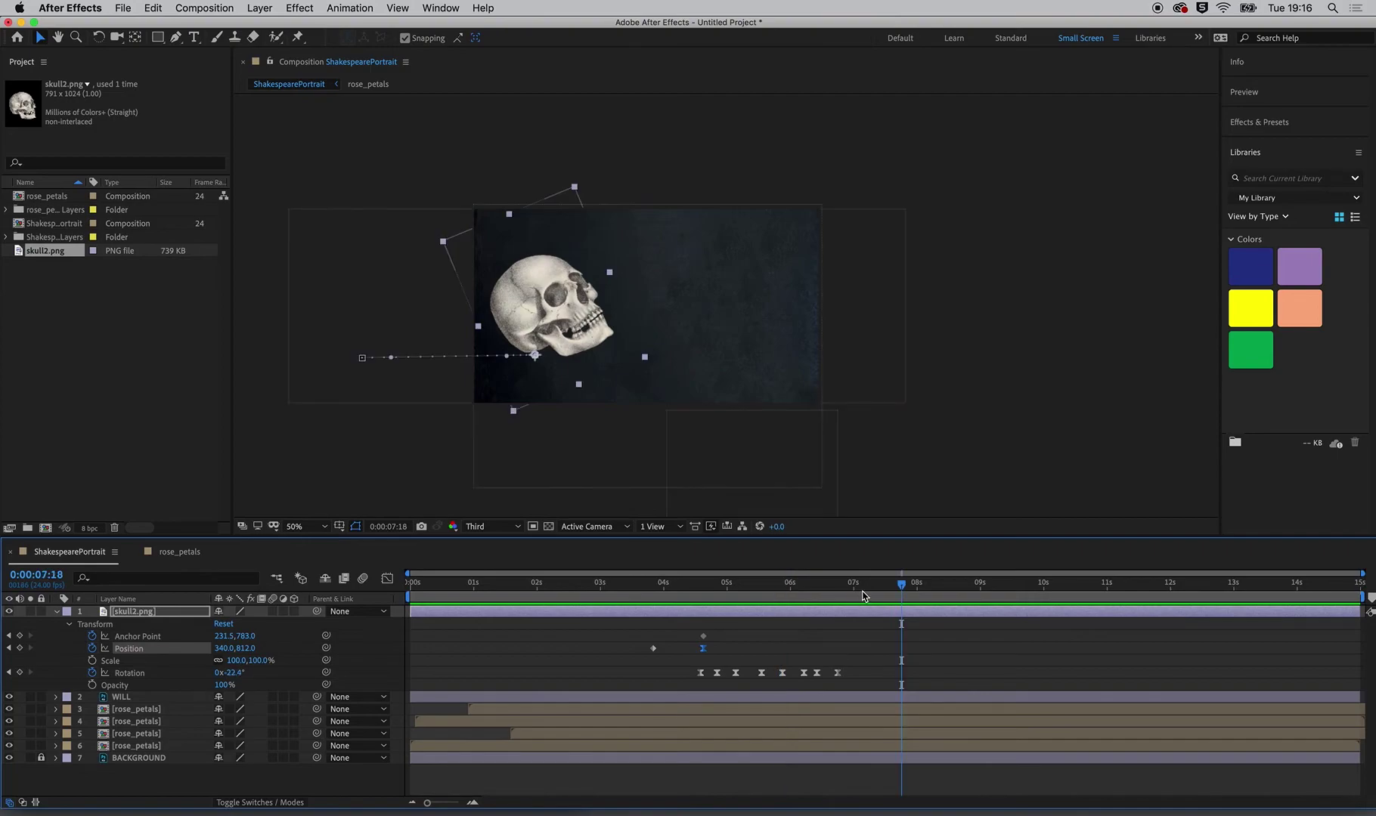
drag(861, 589, 854, 592)
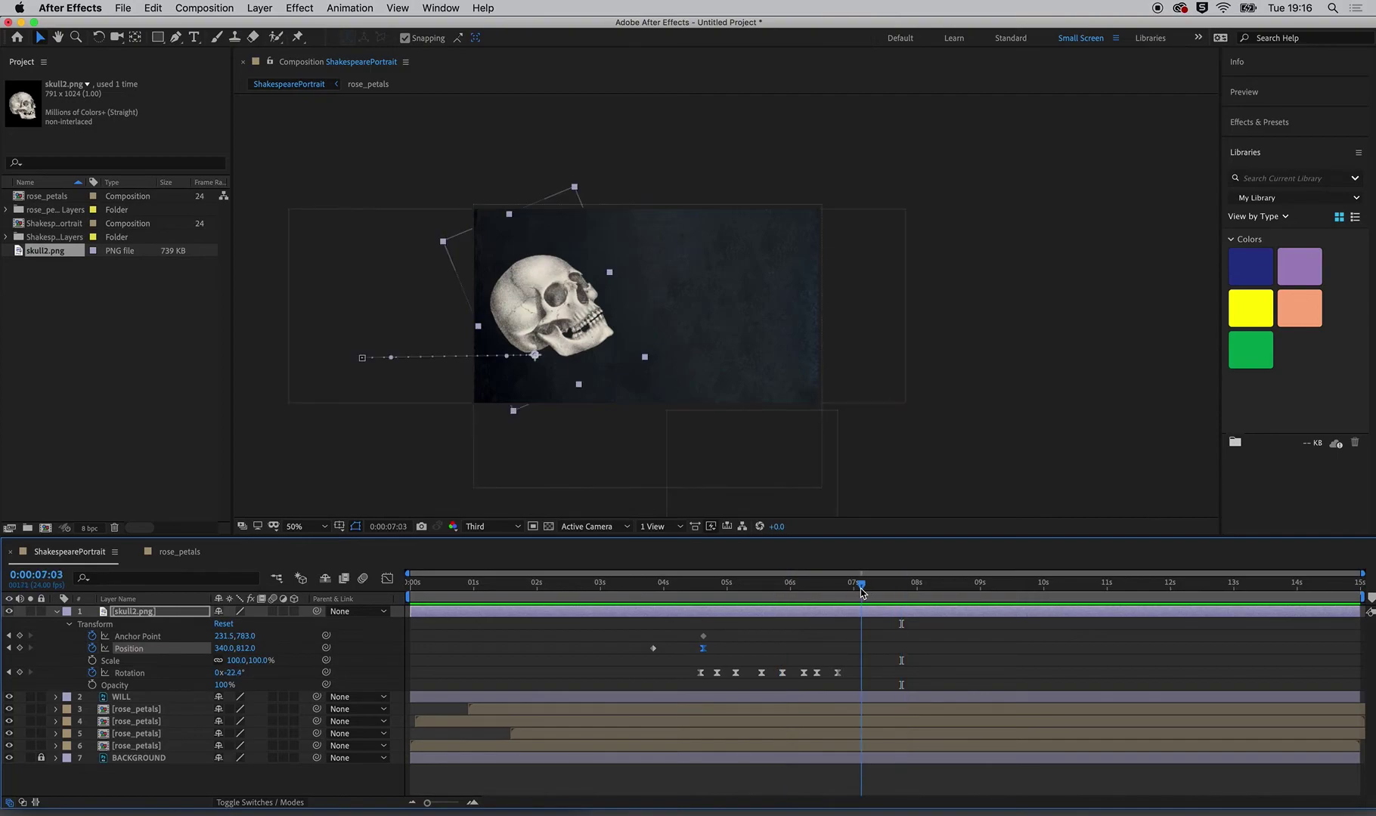
Step: Paste a copy of the first 0° Rotation keyframe at 0:00:07:00
click(702, 686)
click(700, 674)
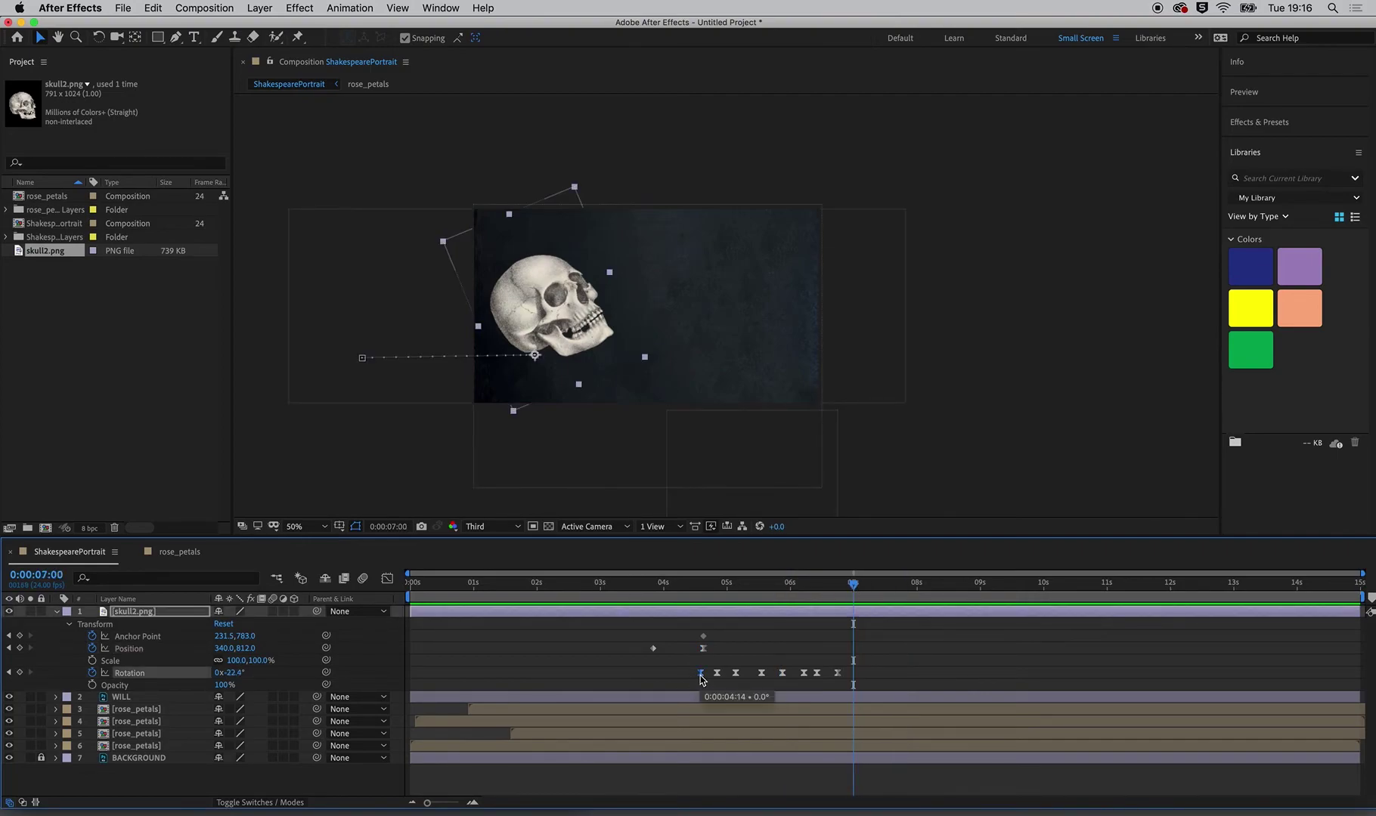
key(super+c)
key(super+v)
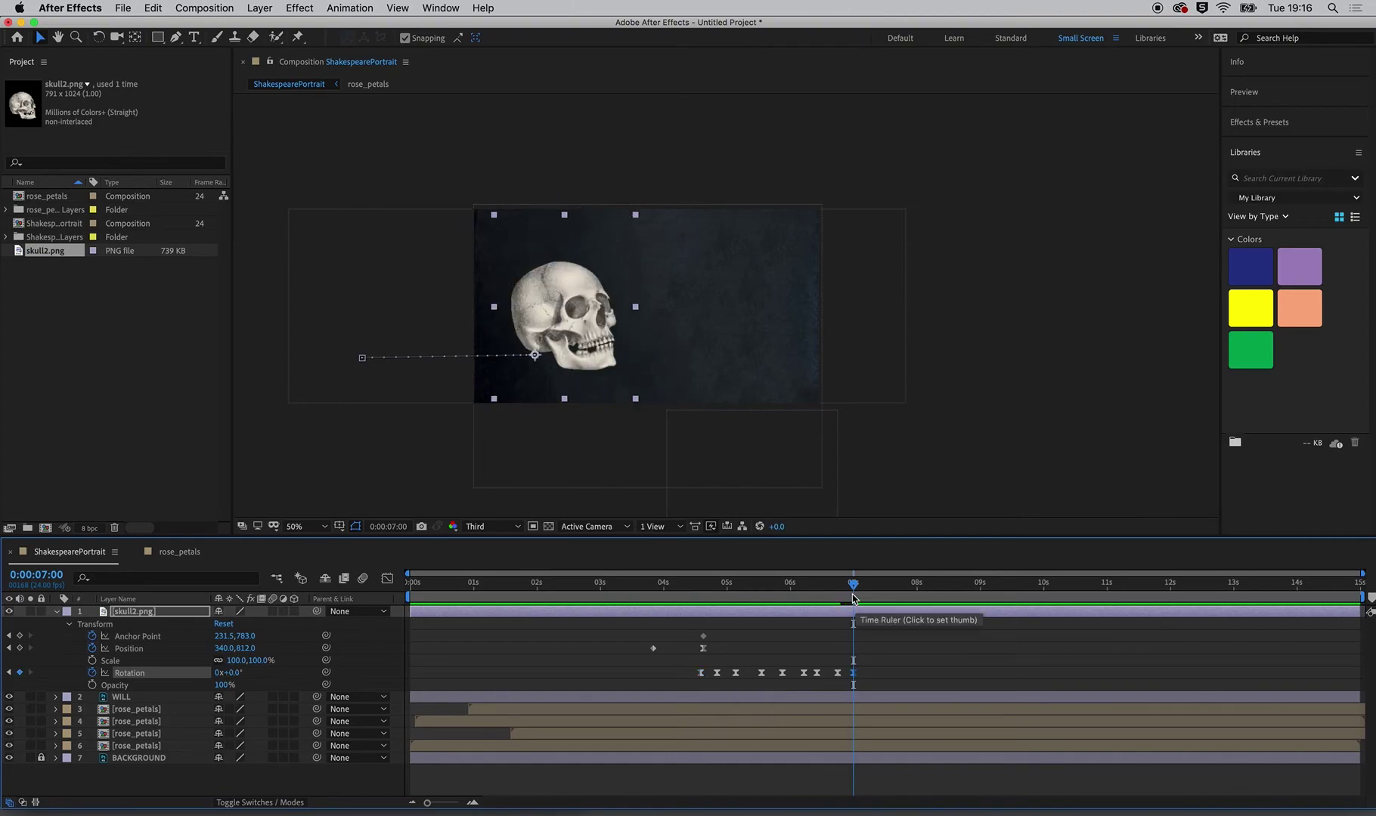
Step: Preview the skull settling upright from 0:00:06:21, then deselect everything
drag(852, 589, 846, 590)
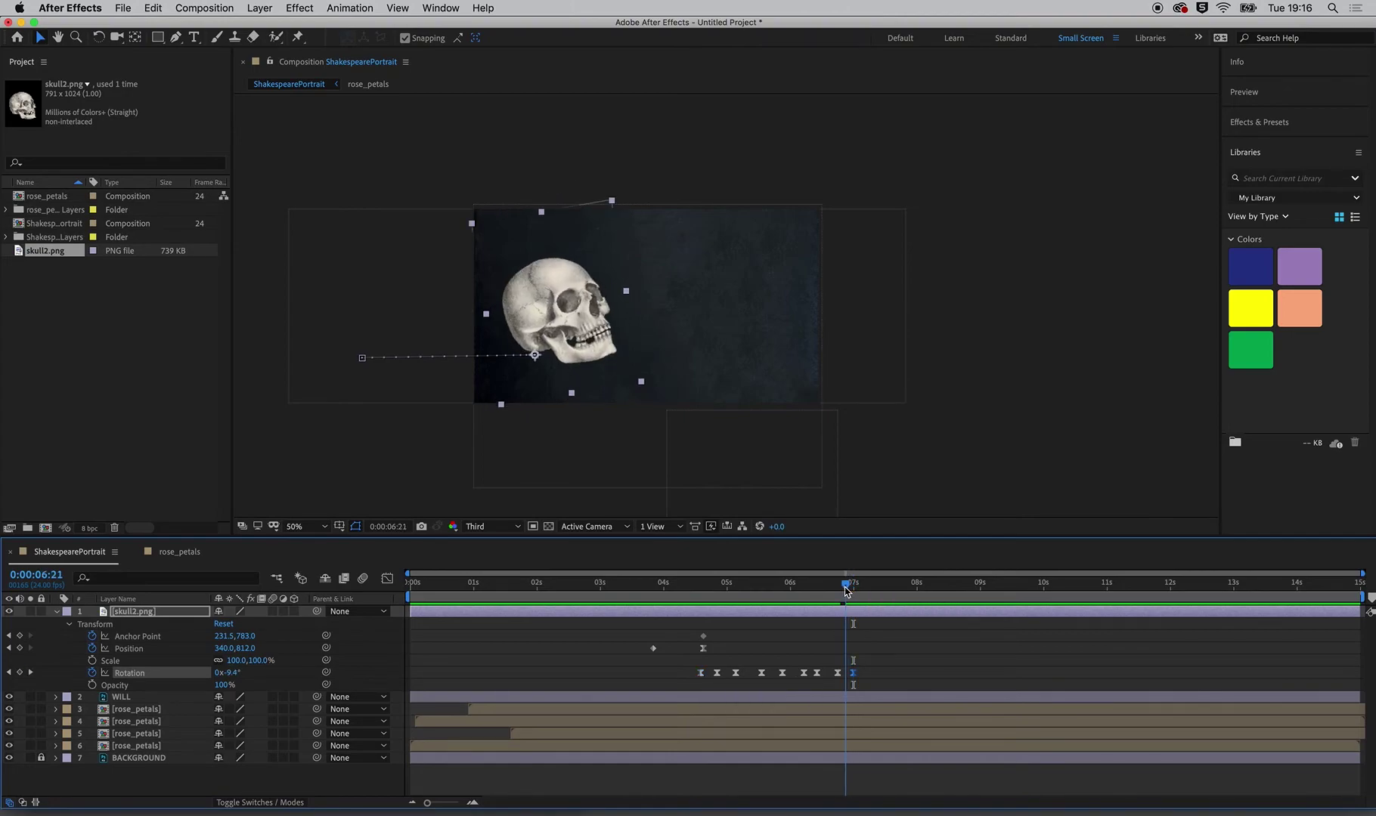
click(851, 674)
key(space)
click(851, 674)
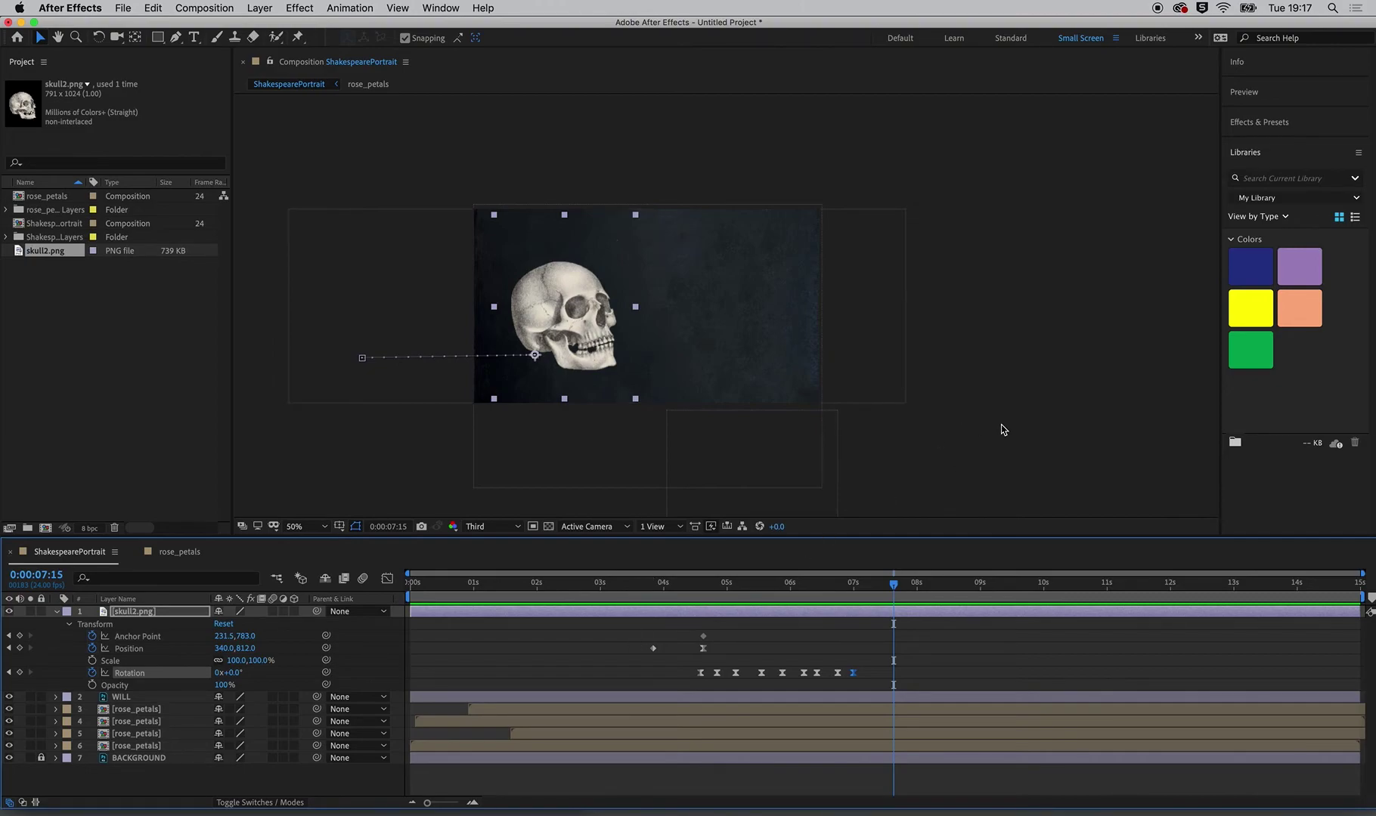
click(908, 137)
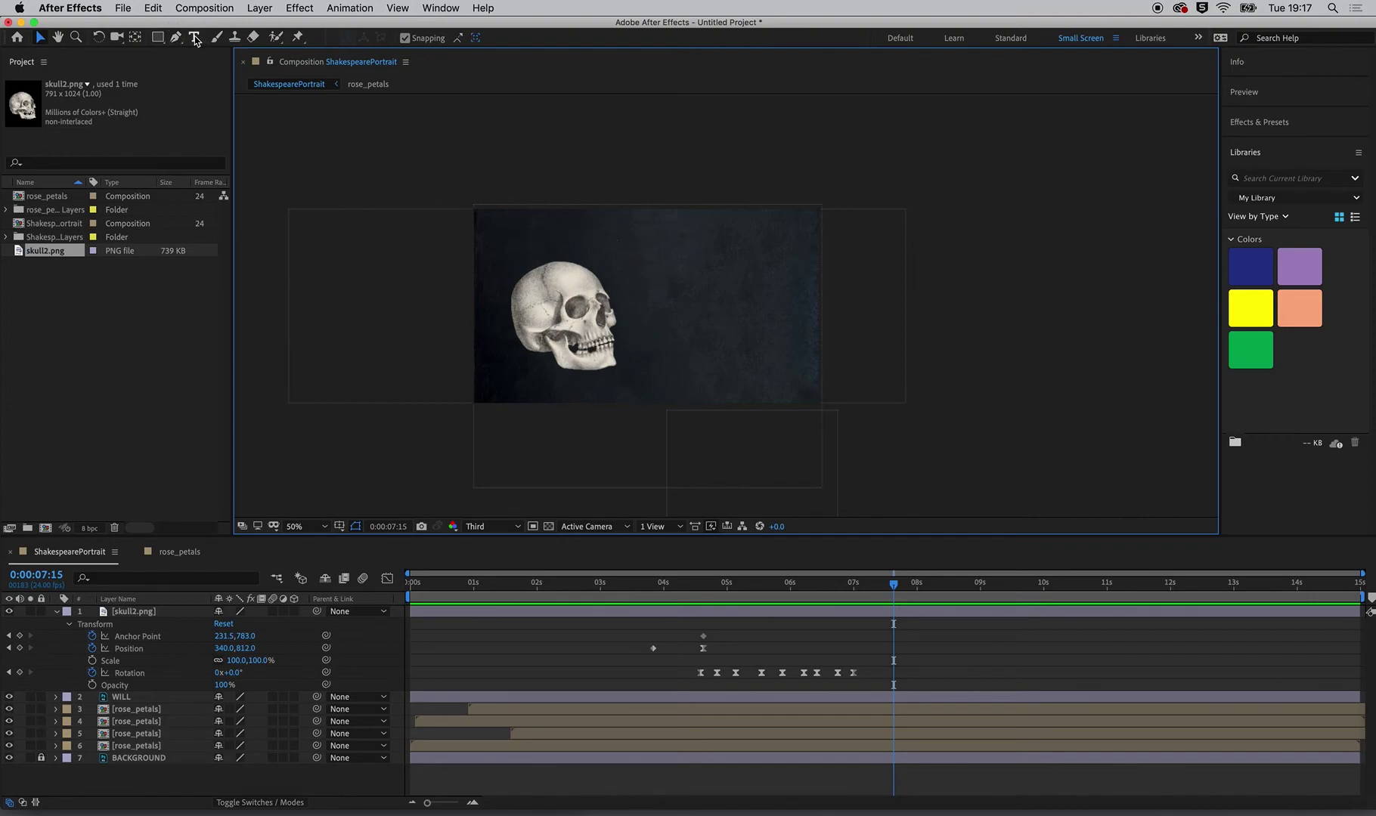
Step: Draw a paragraph text box right of the skull with 'To be or Not To Be', then select the text
click(194, 39)
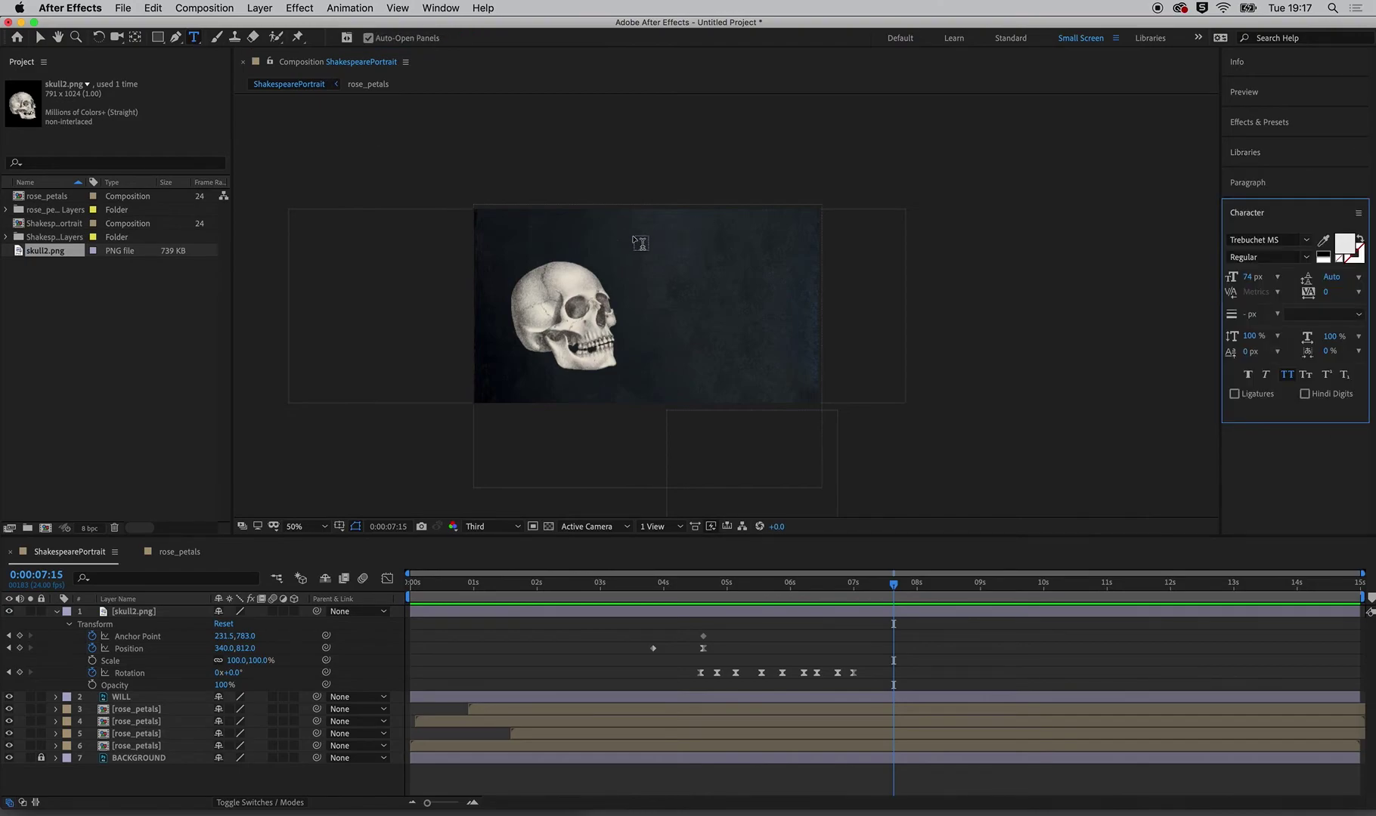
drag(632, 236, 790, 380)
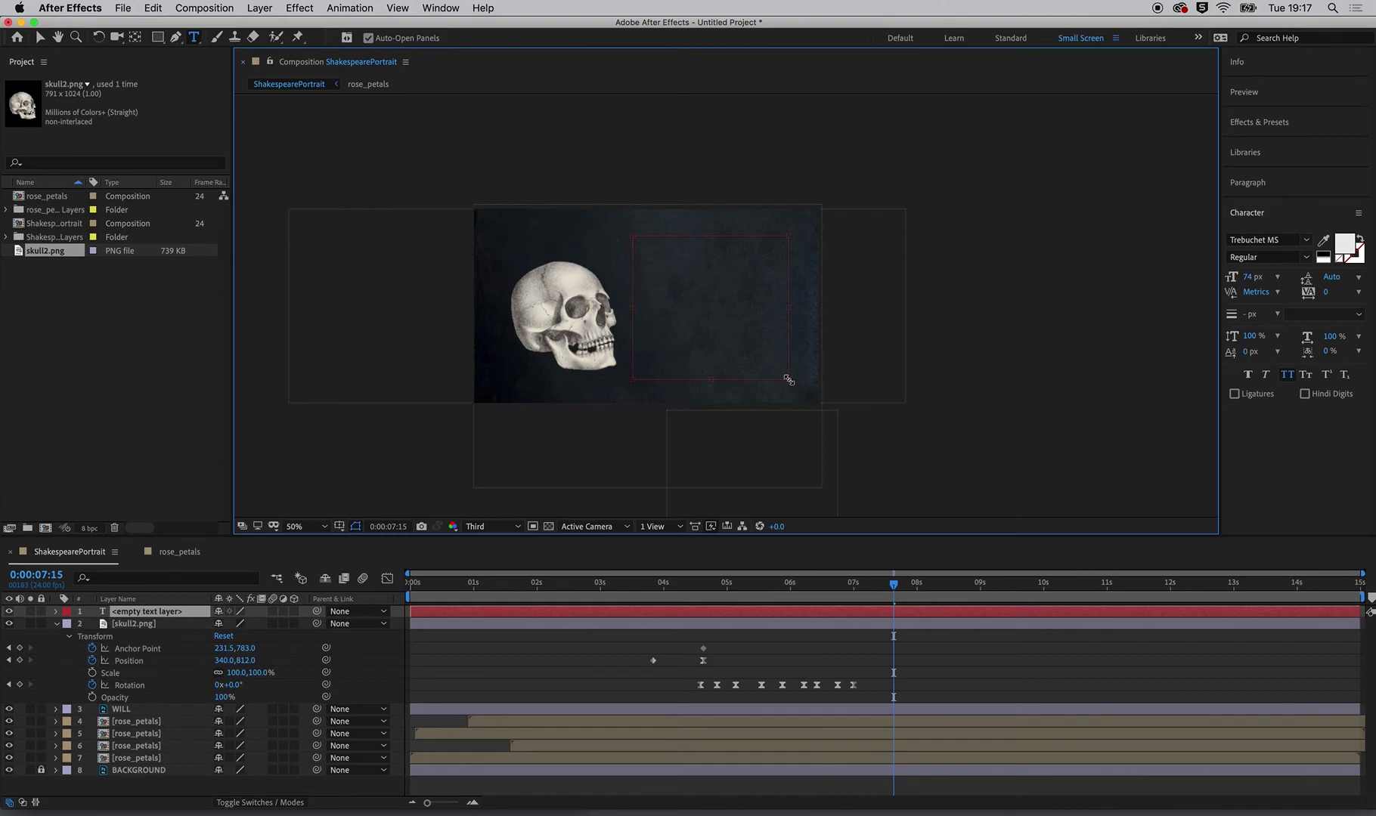
text(To)
text(BE)
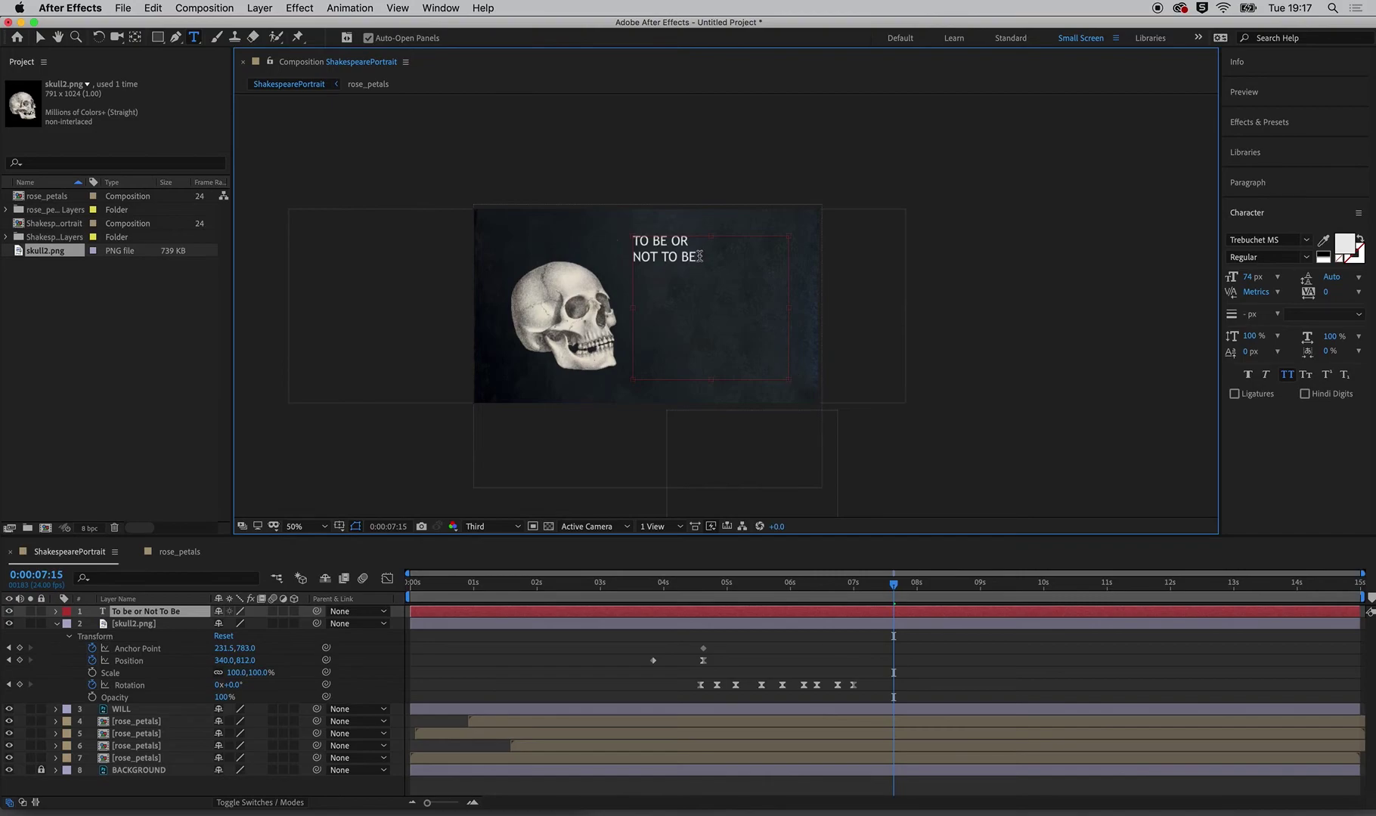
drag(700, 255, 620, 237)
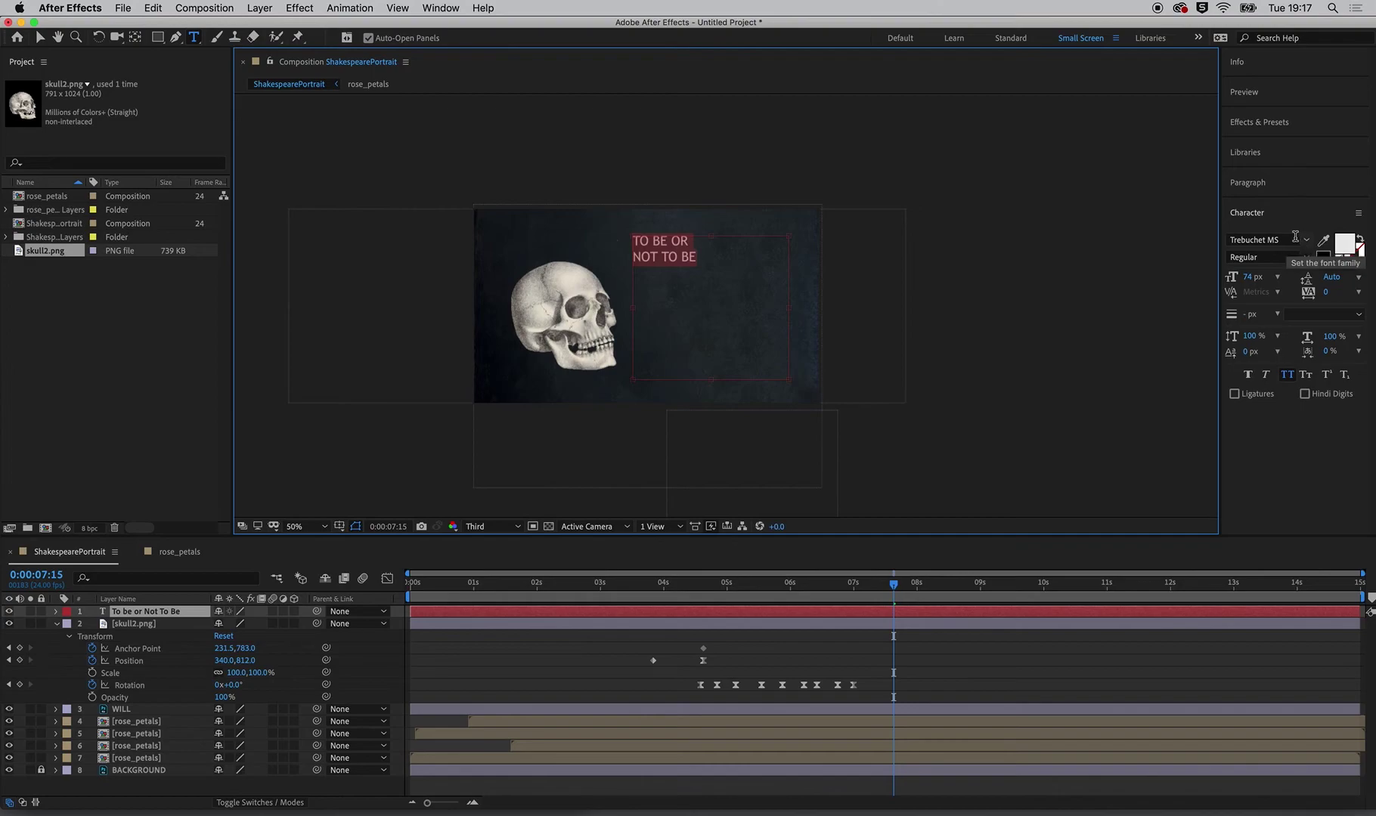
Step: Apply the Birds of Paradise font to the quote and turn off All Caps
click(1307, 242)
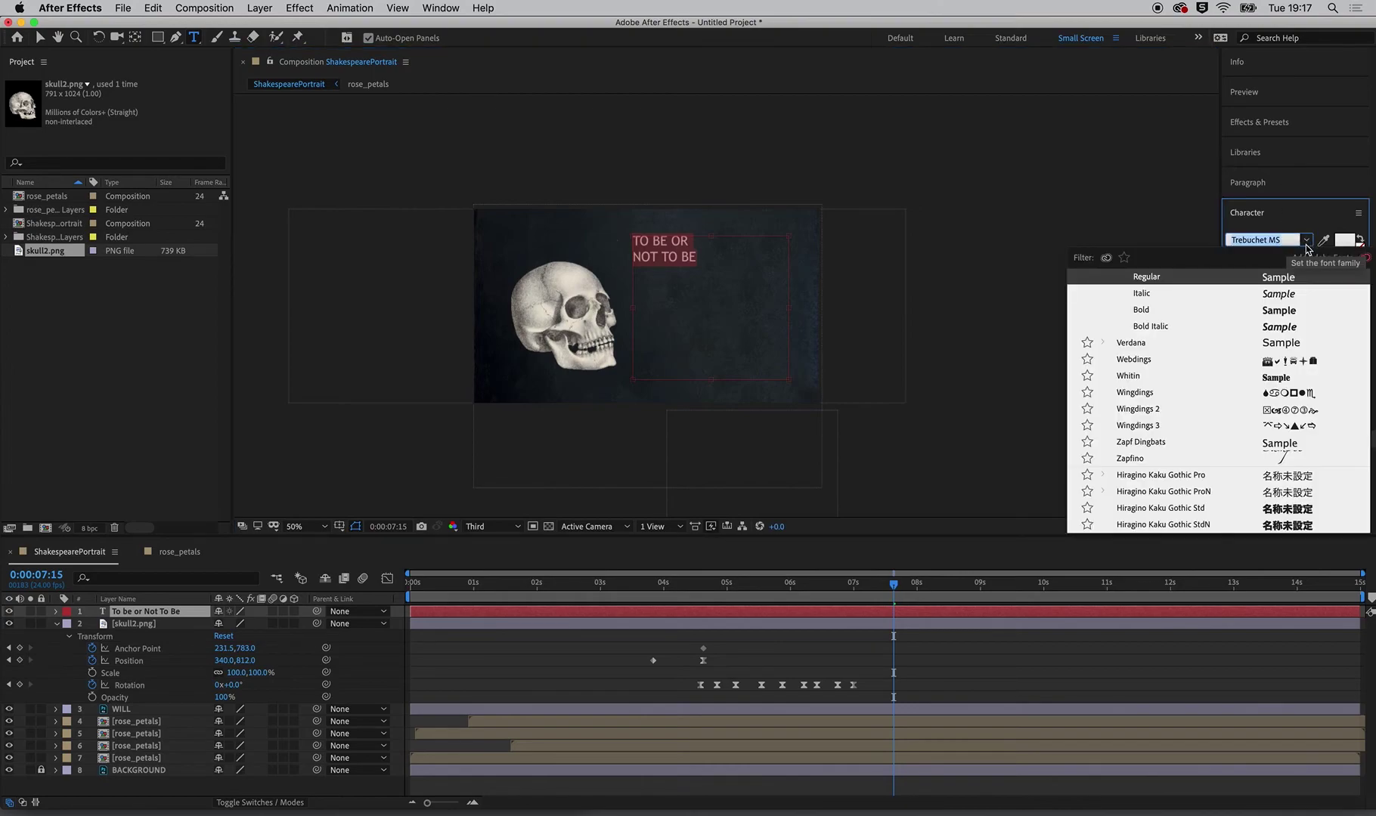
scroll(1190, 387, down, 3)
scroll(1187, 378, down, 5)
scroll(1188, 378, up, 5)
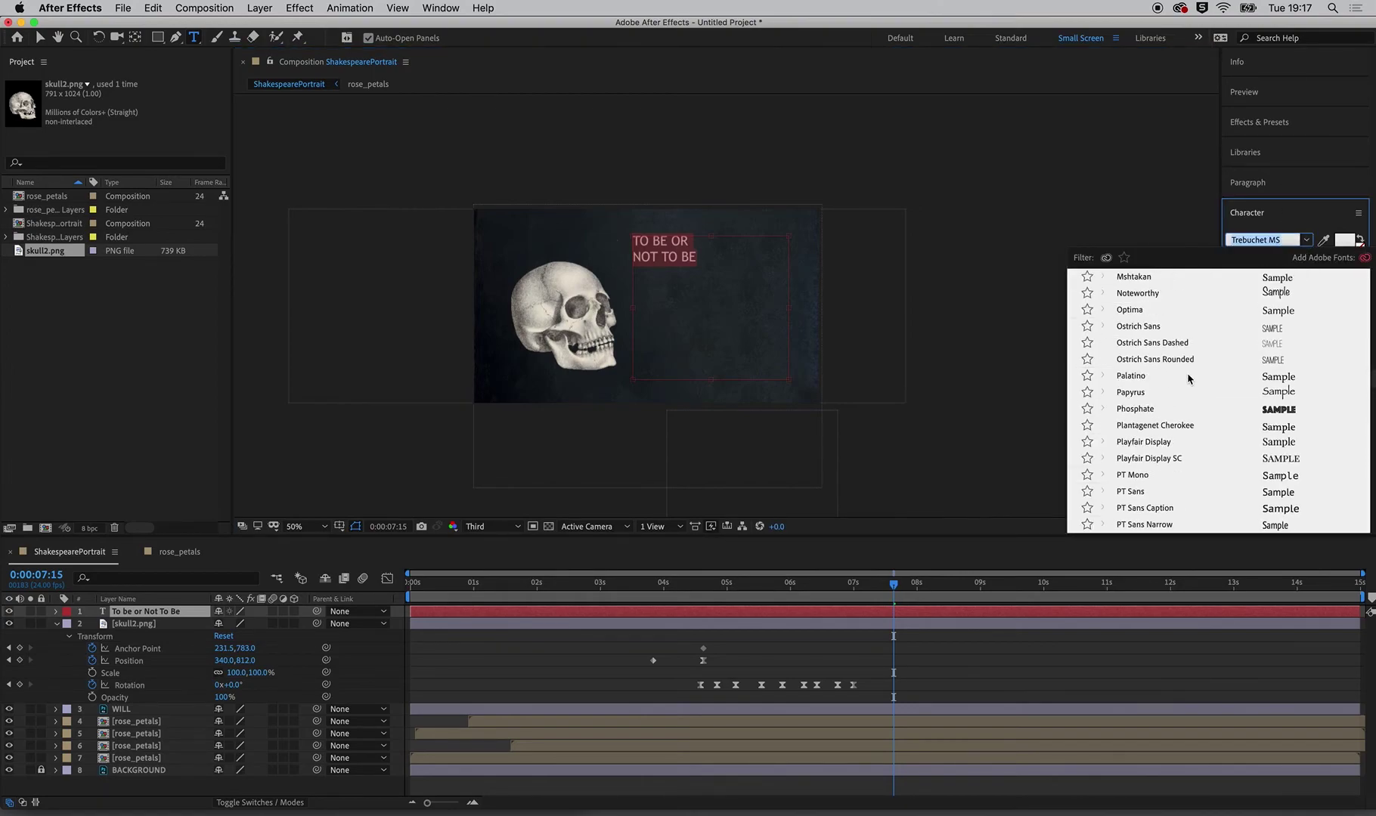
scroll(1188, 378, up, 5)
scroll(1188, 378, up, 3)
scroll(1188, 408, up, 2)
scroll(1188, 408, up, 3)
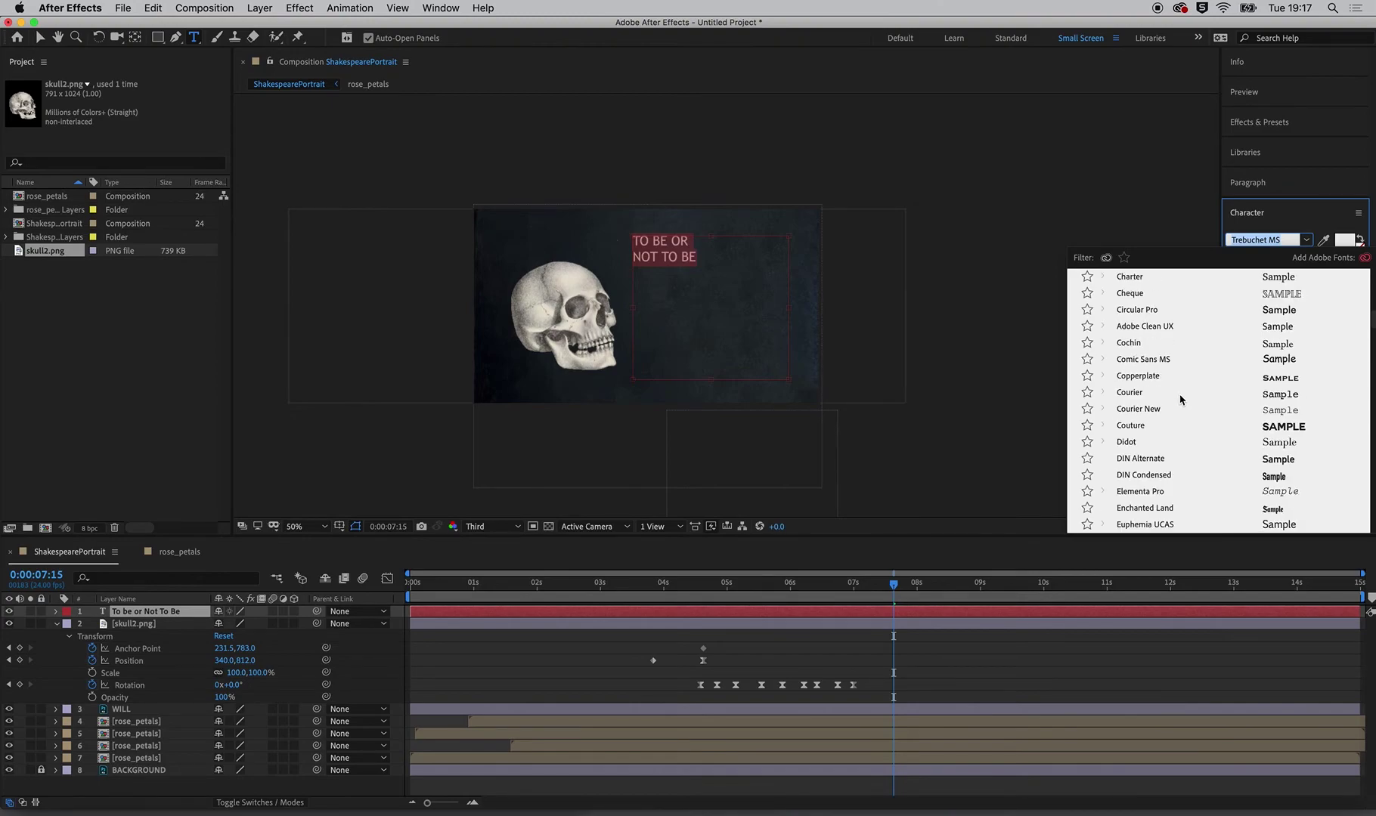
scroll(1182, 403, up, 3)
scroll(1179, 401, up, 3)
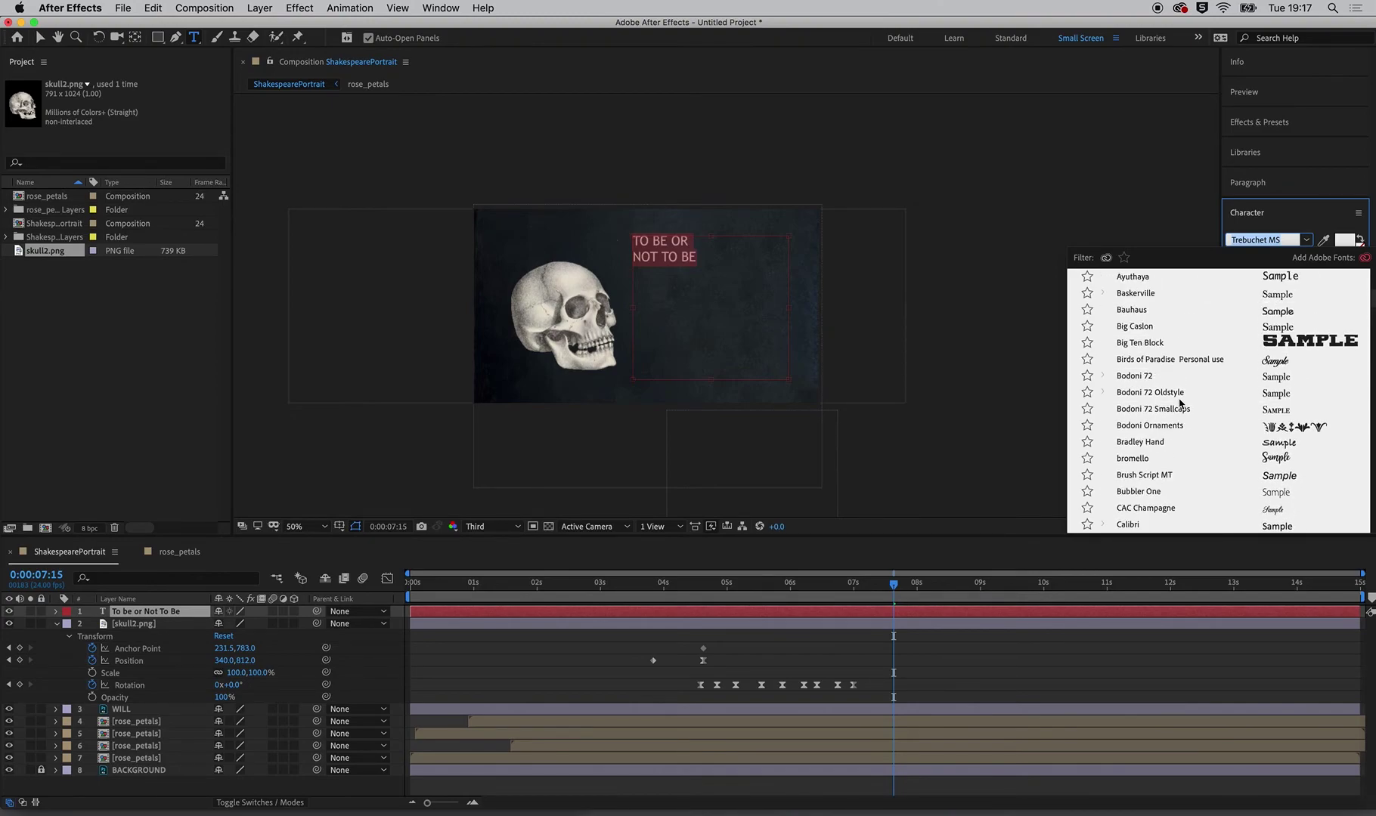
click(1190, 360)
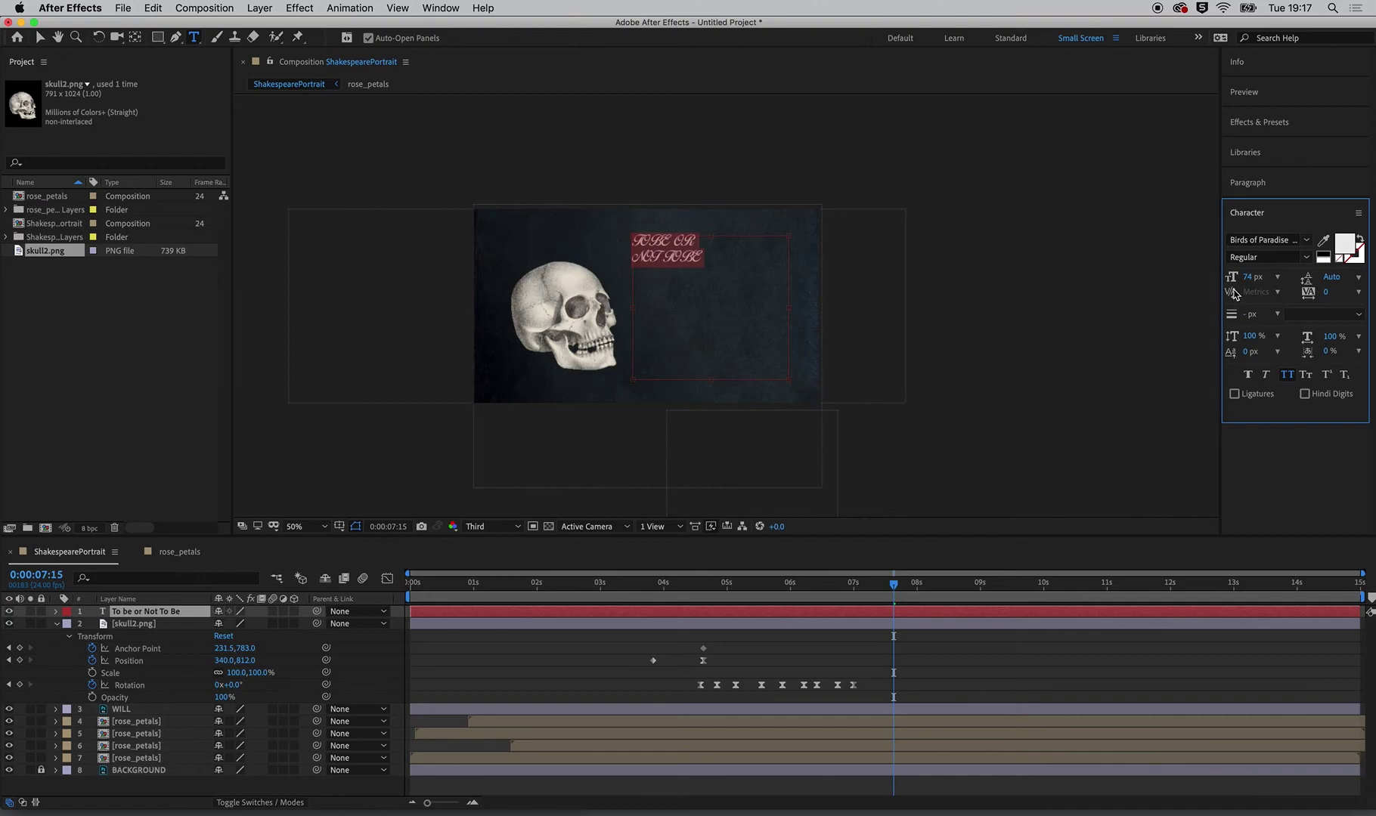
click(1287, 375)
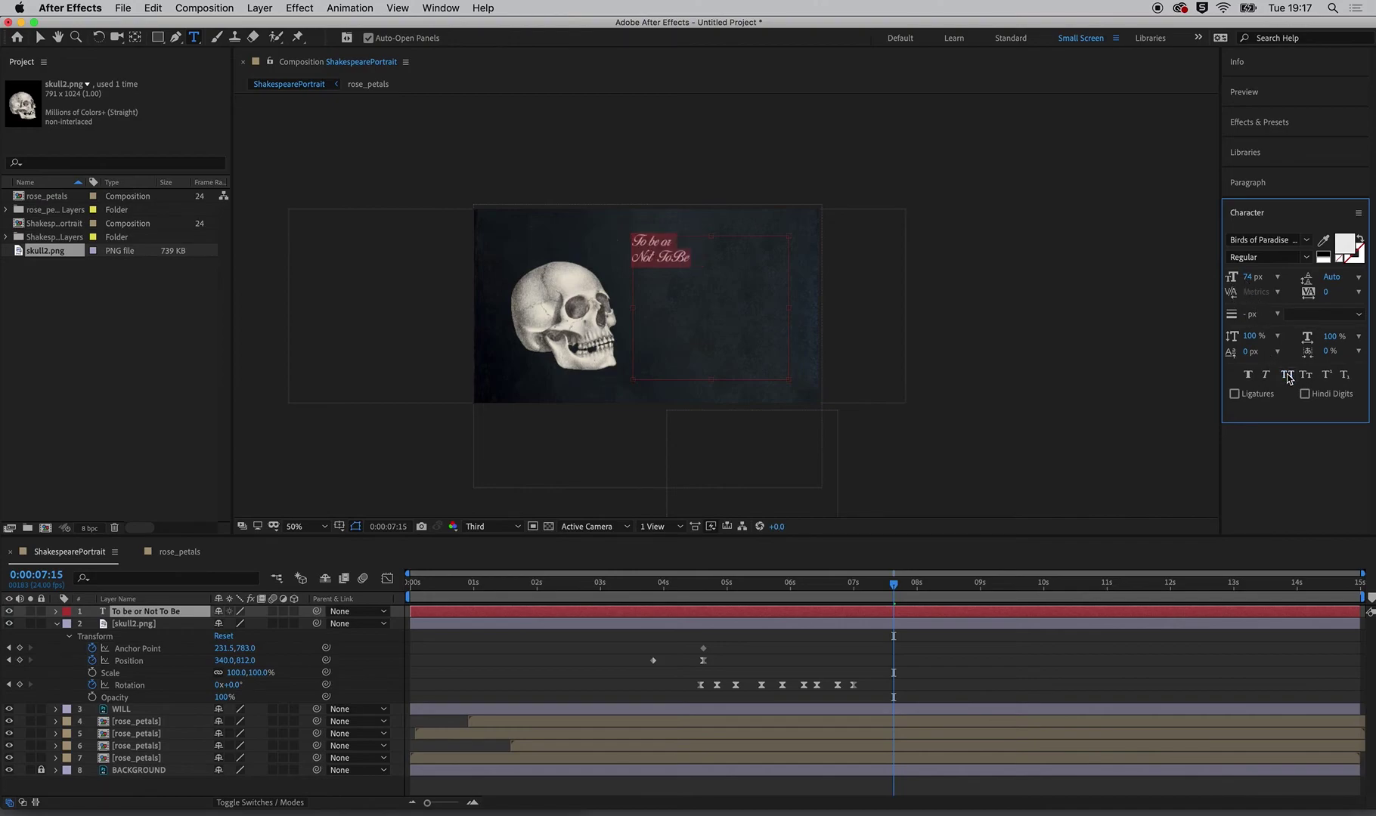
Step: Enlarge the quote to 204 px and remove the stray space in 'To'
click(1250, 278)
drag(1263, 270, 1340, 270)
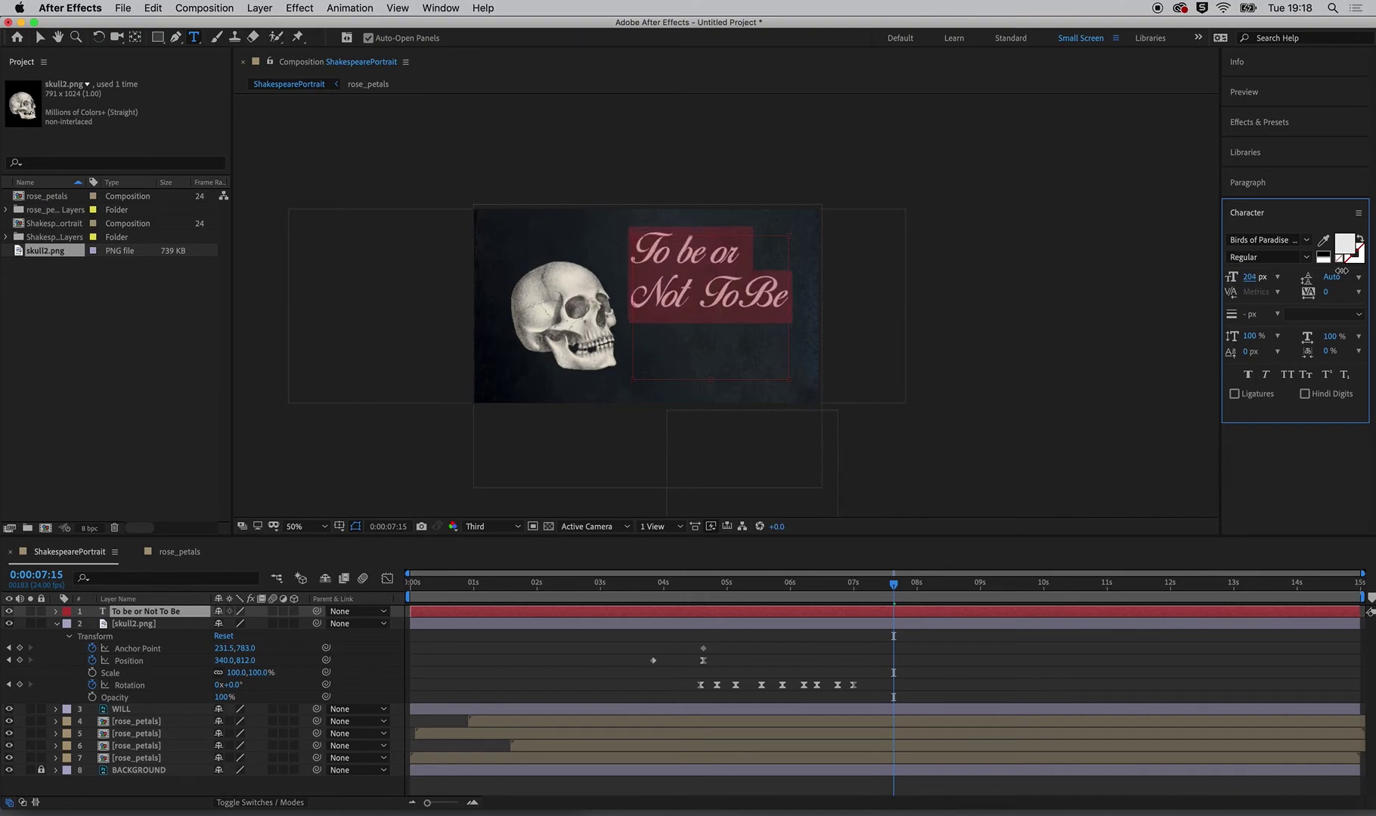
click(749, 298)
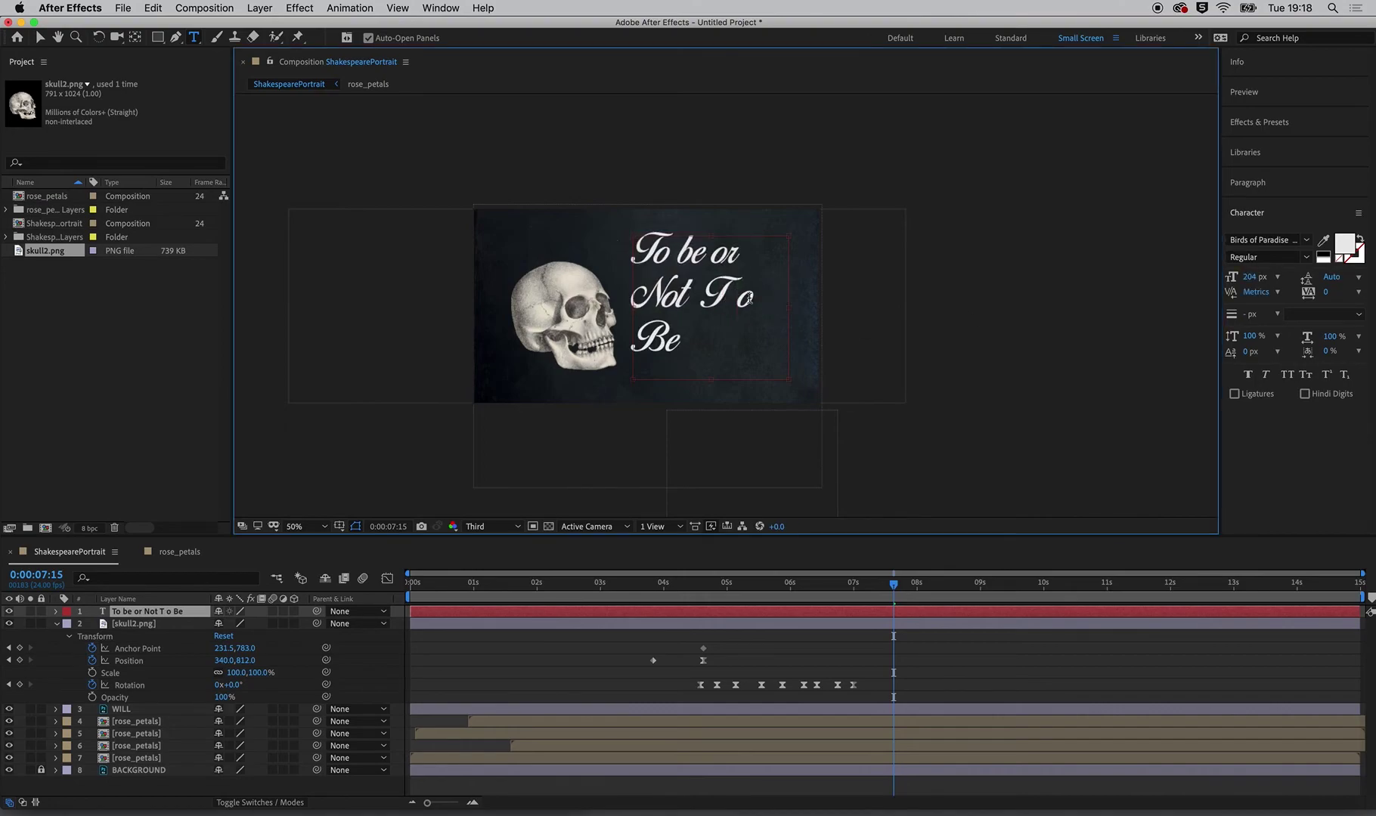
key(BackSpace)
Step: Widen the text box so 'Be' joins line two, and move the quote lower beside the skull
drag(791, 238, 805, 238)
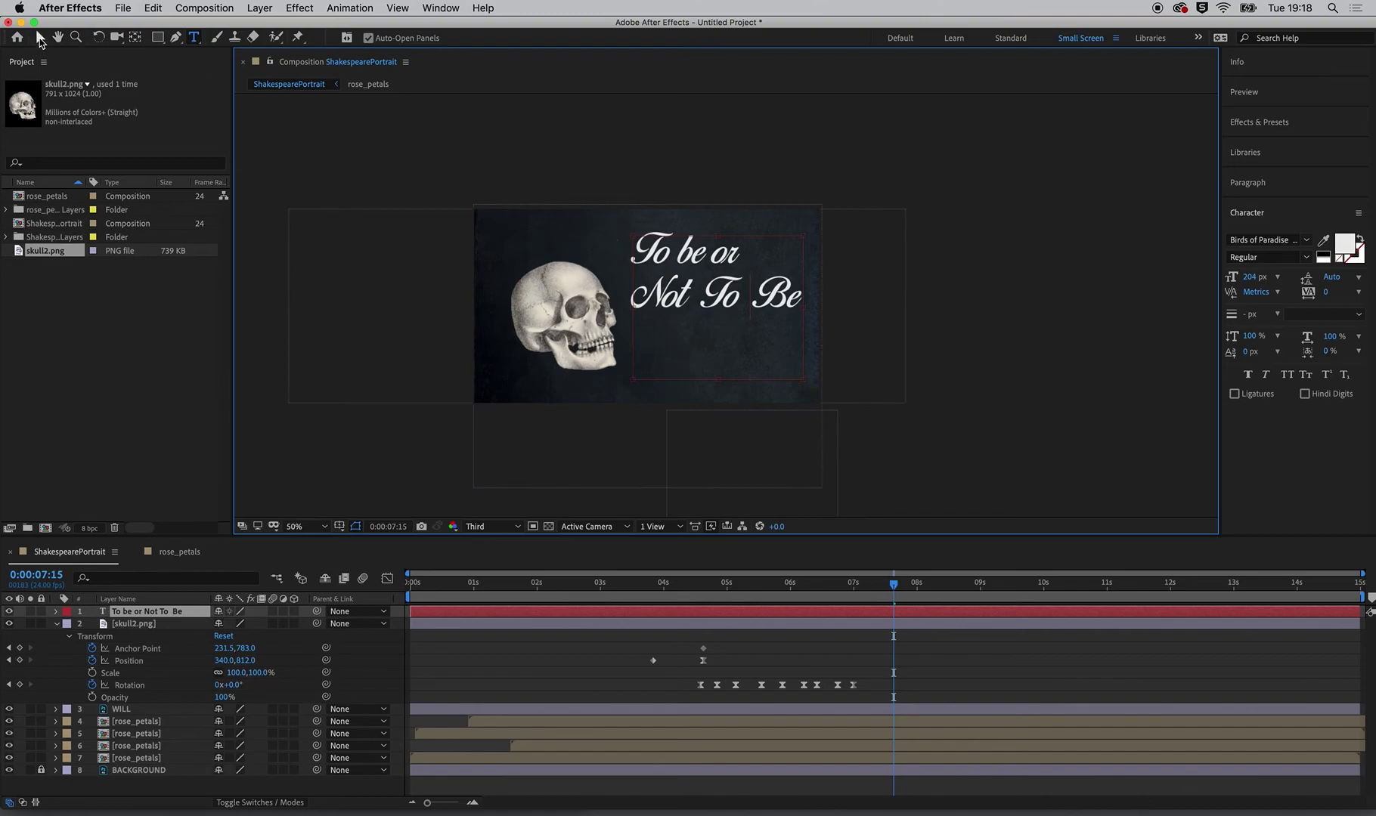
click(40, 41)
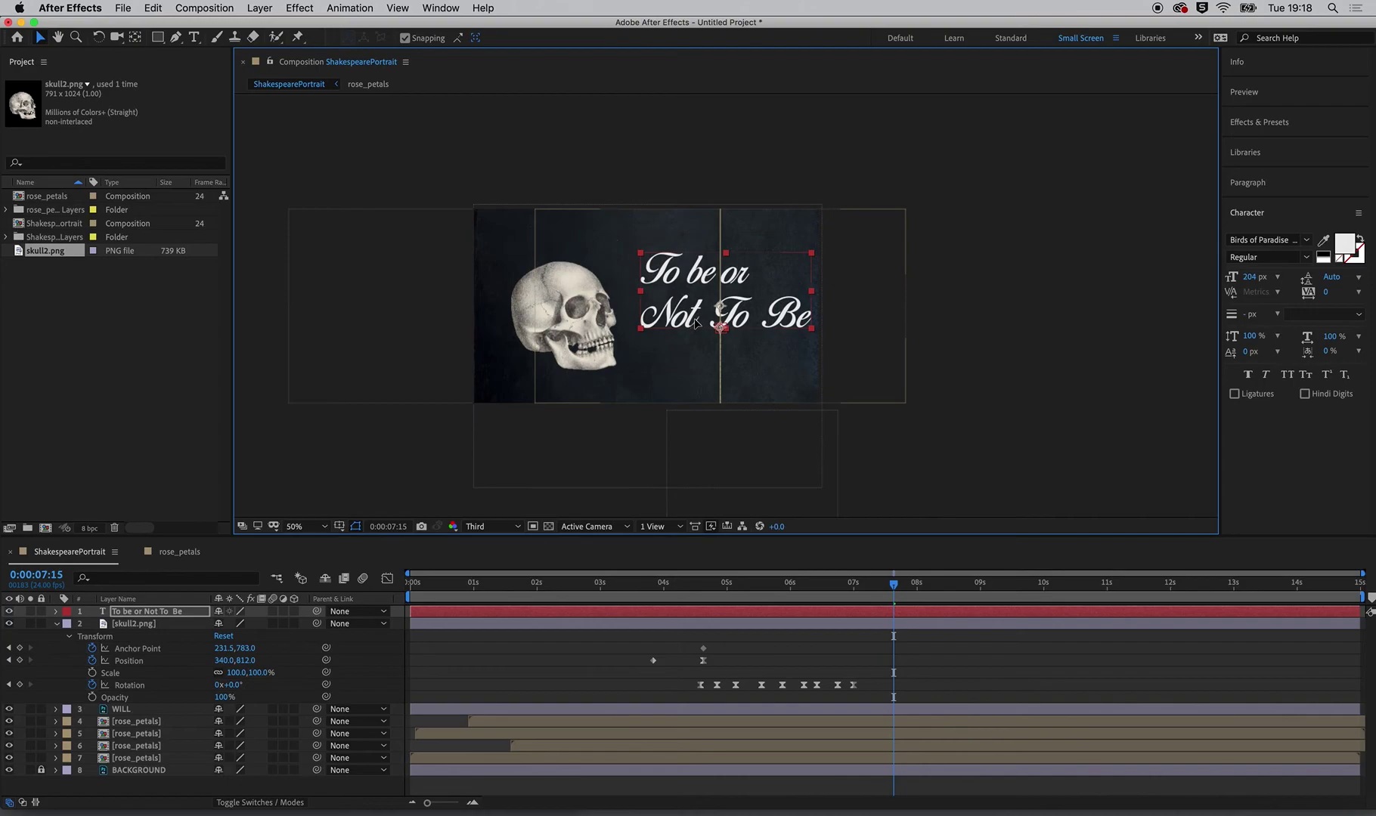
mouse_move(697, 304)
mouse_down()
mouse_move(690, 357)
mouse_move(763, 345)
mouse_up()
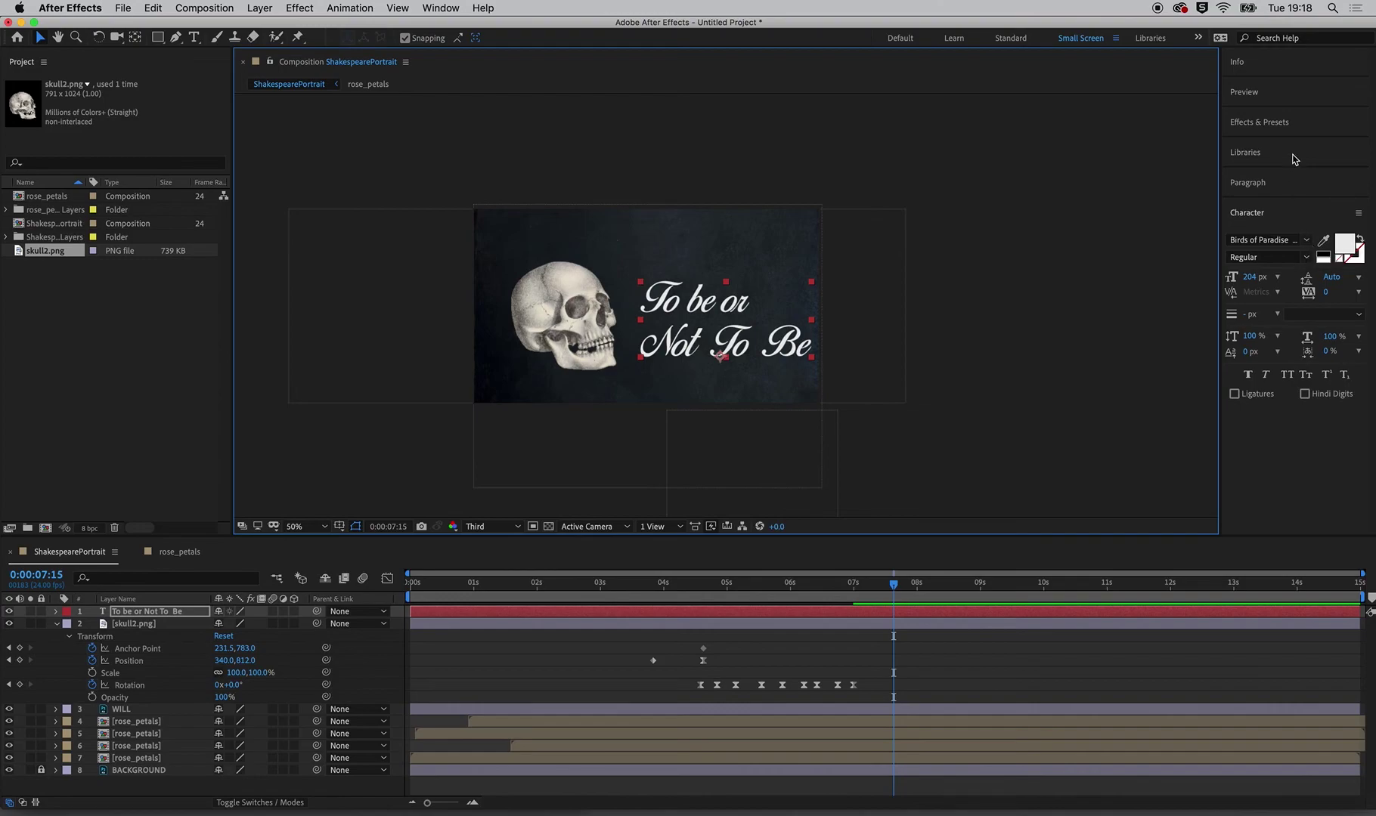
click(1294, 127)
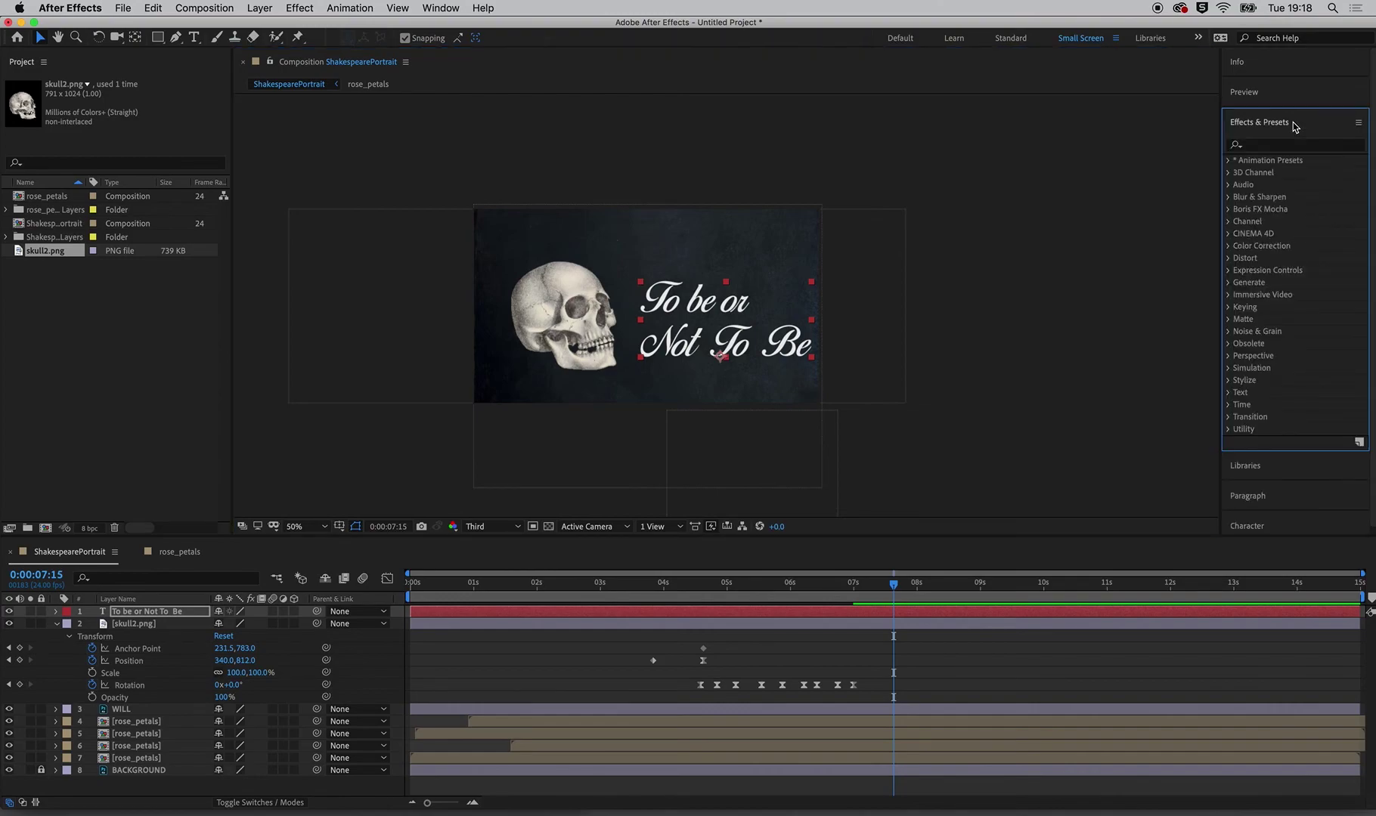
click(1294, 128)
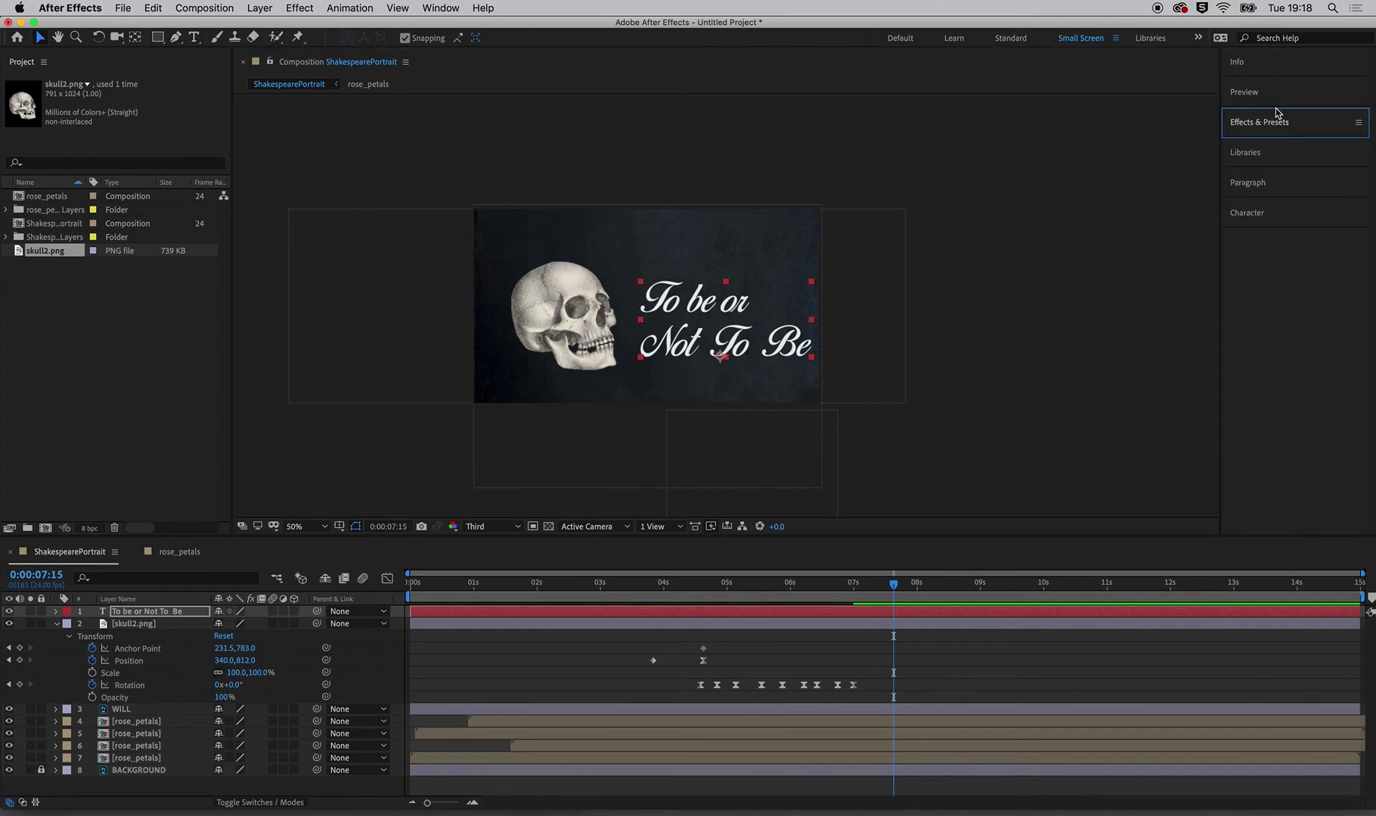
click(1273, 214)
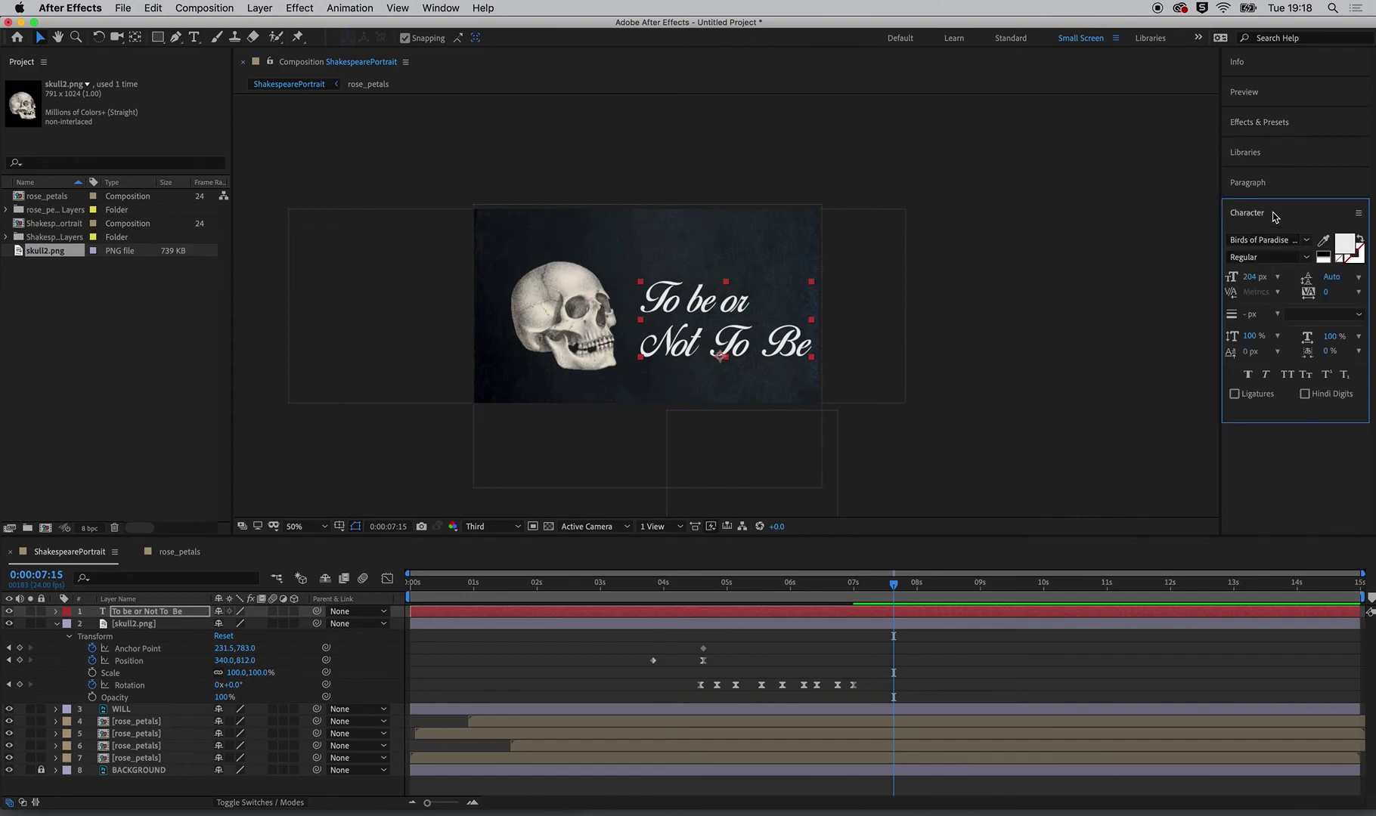
click(1274, 184)
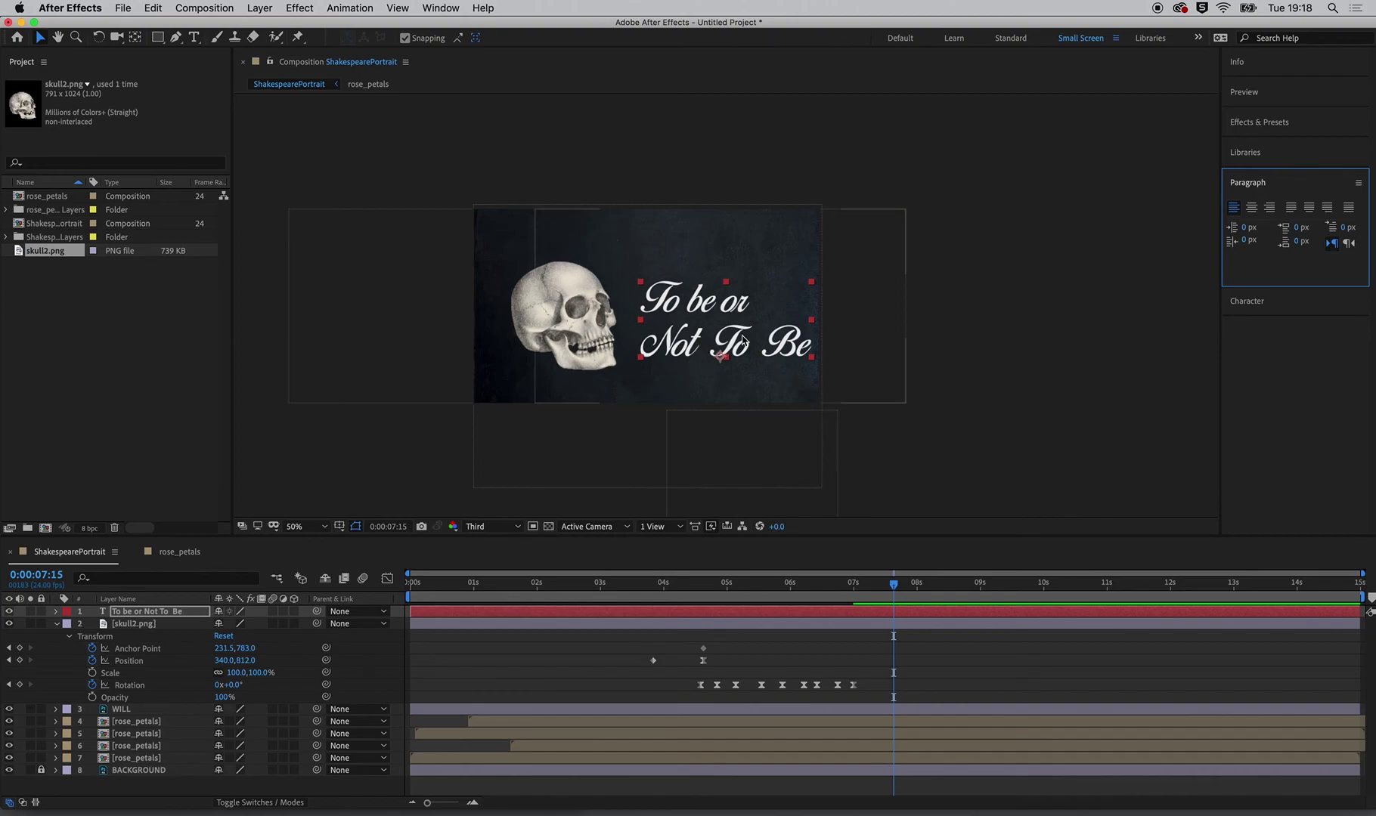
click(1241, 307)
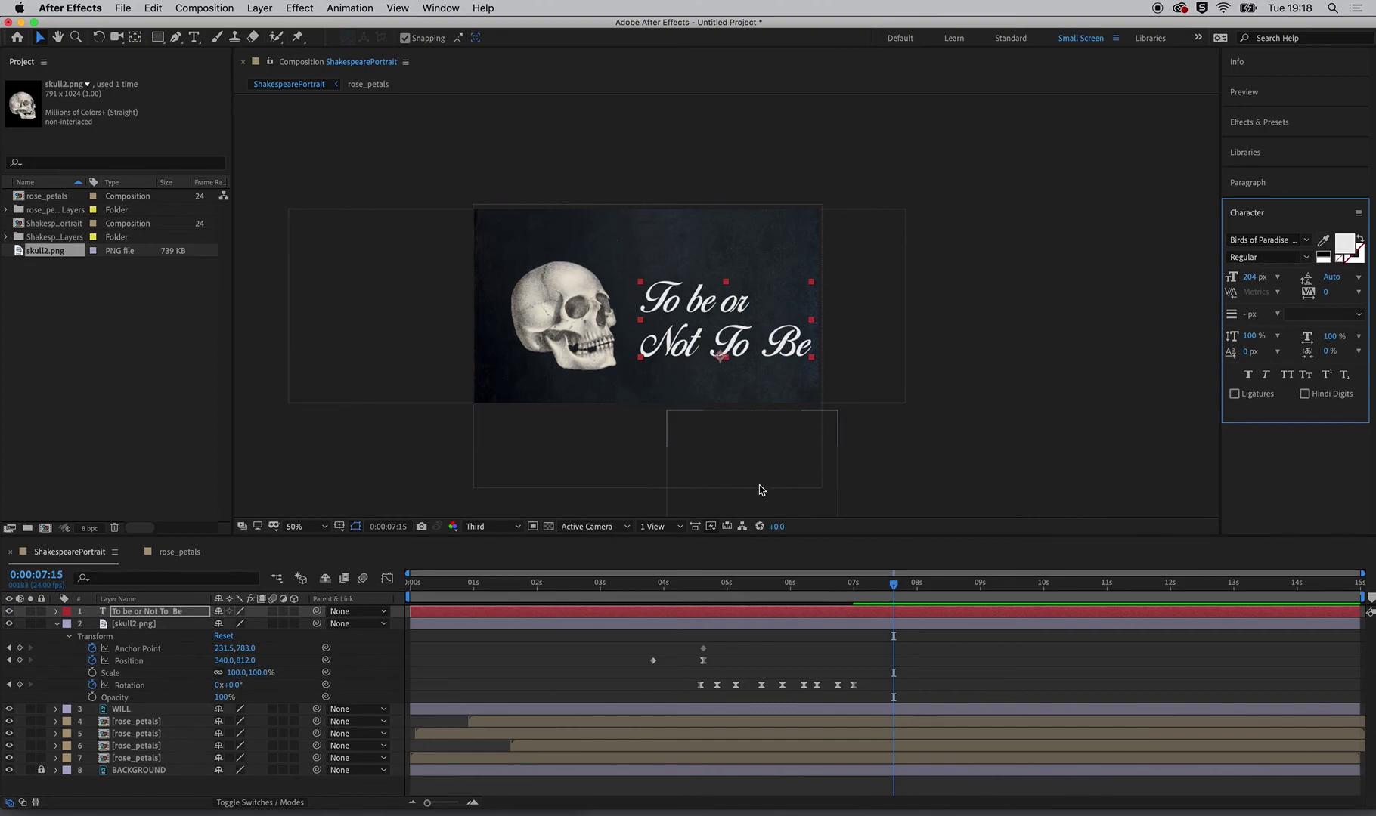
Step: Set the quote's fill colour to red in the Text Color picker
click(1343, 245)
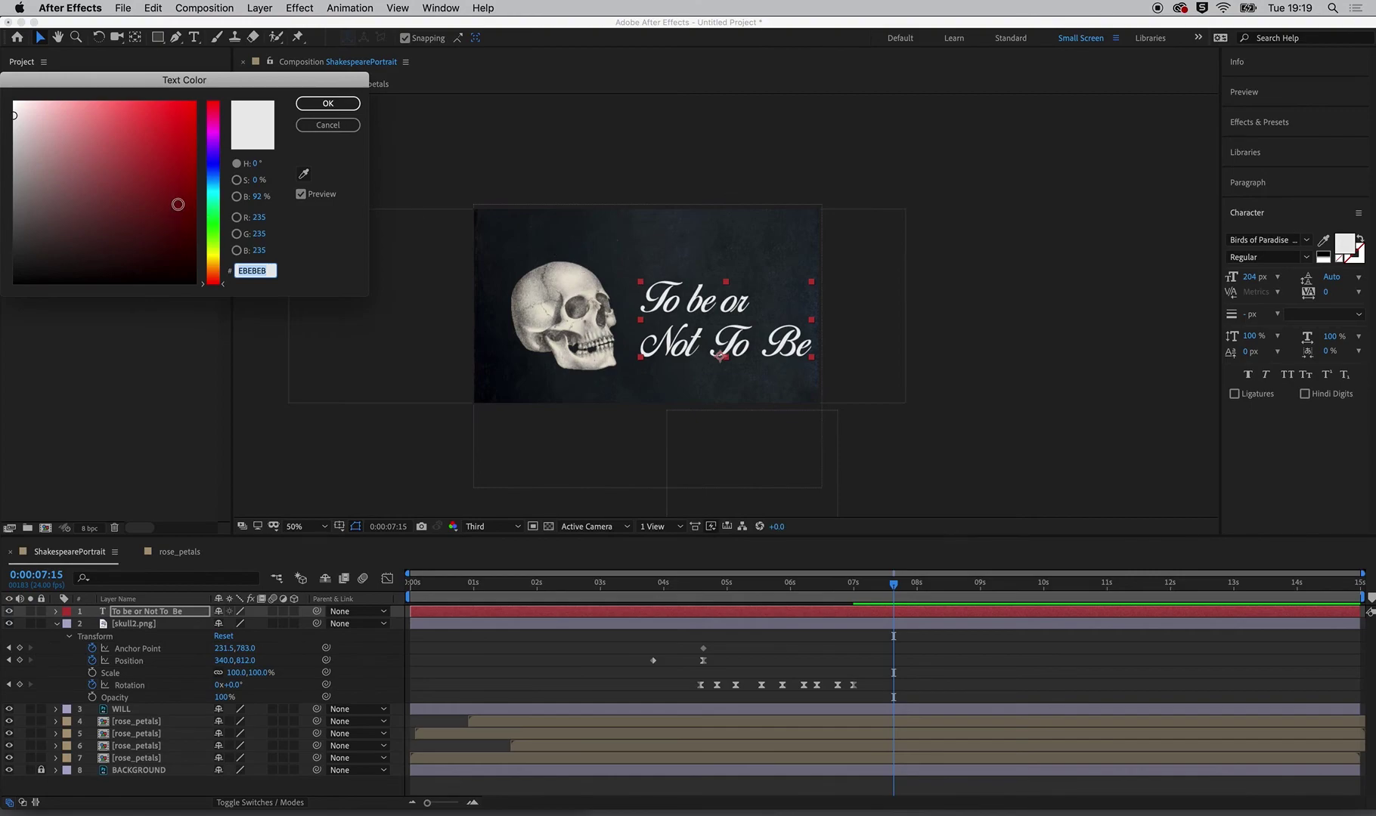
drag(178, 177, 195, 118)
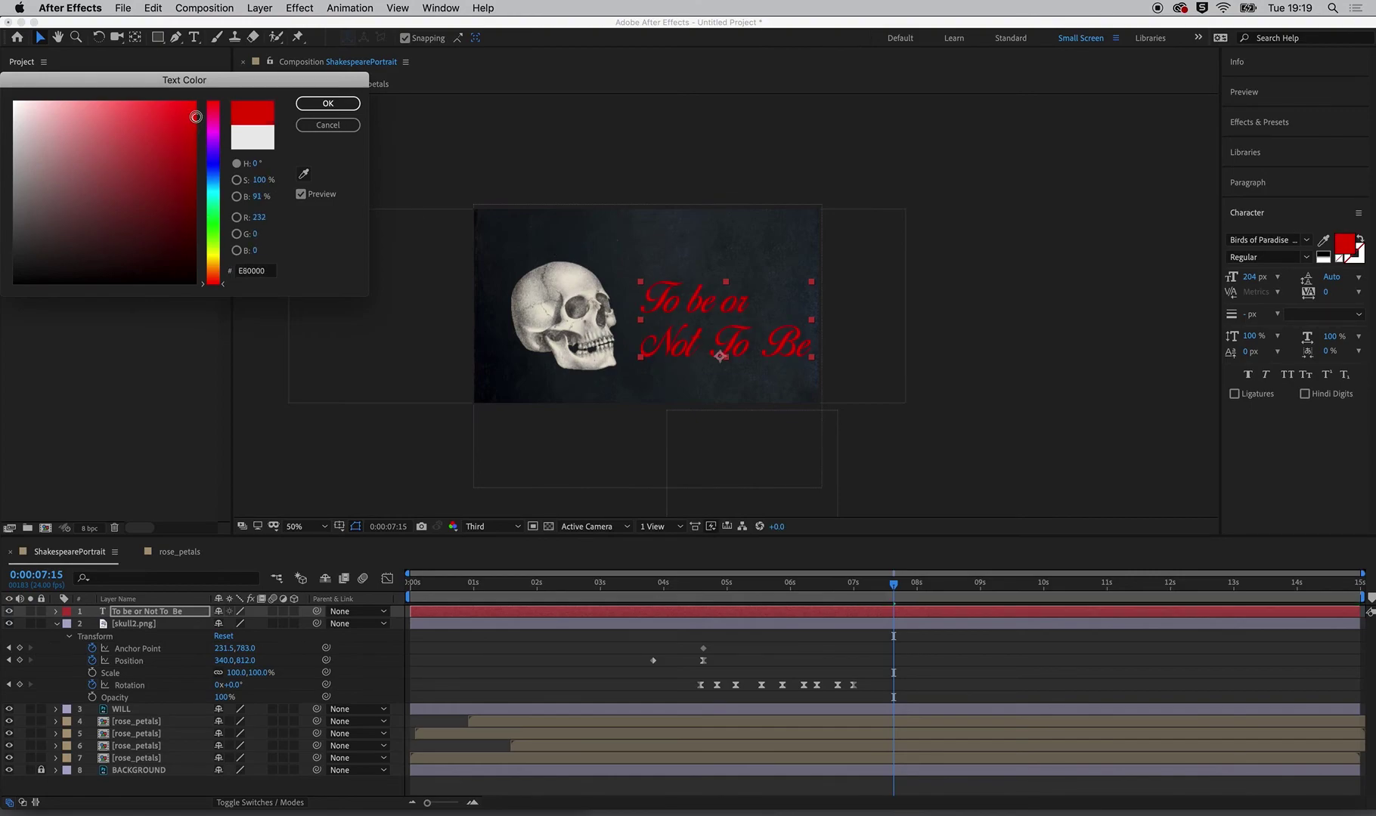
click(328, 103)
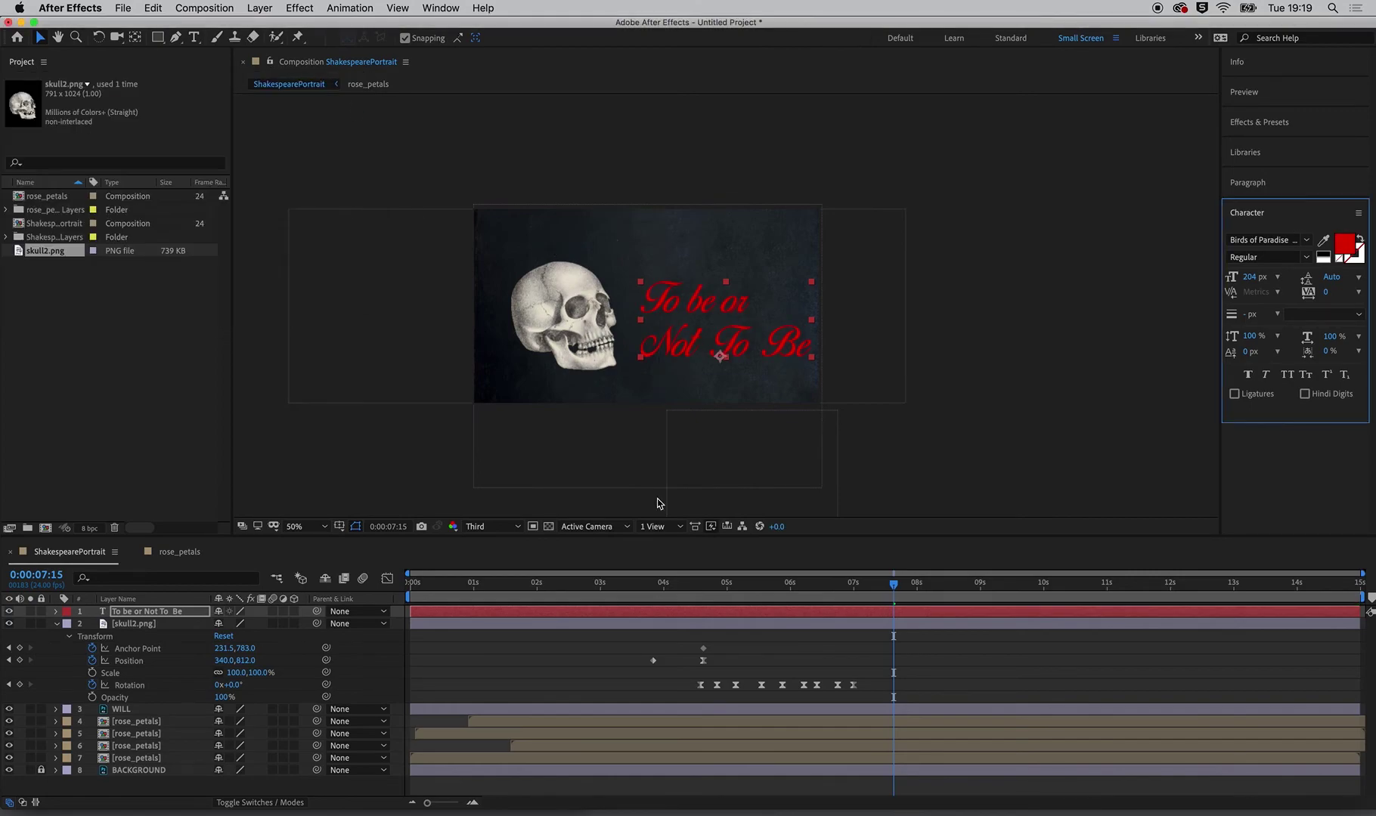
Step: Deselect the layers and scrub back to 0:00:06:17 to check the skull's rotation
click(881, 462)
click(882, 604)
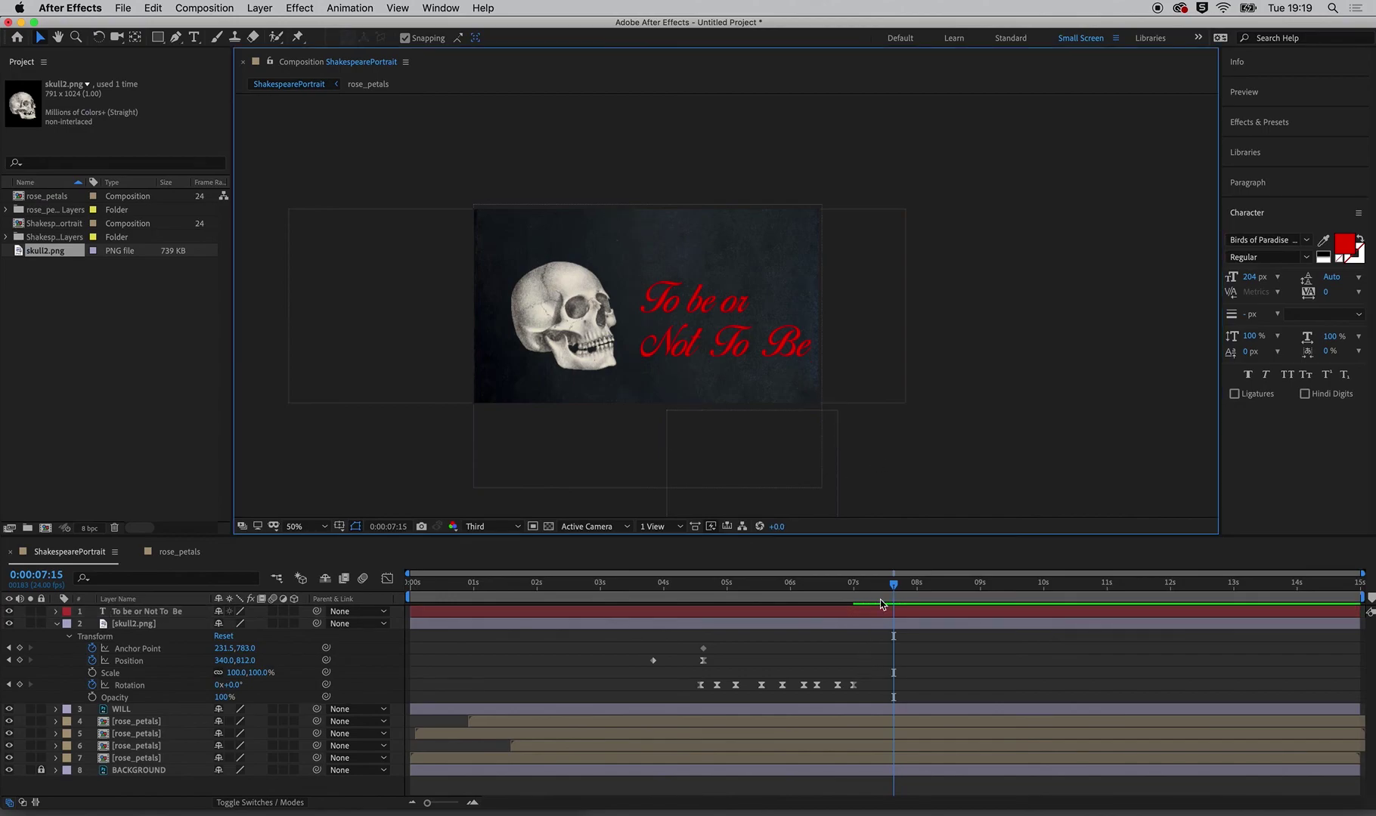
click(862, 585)
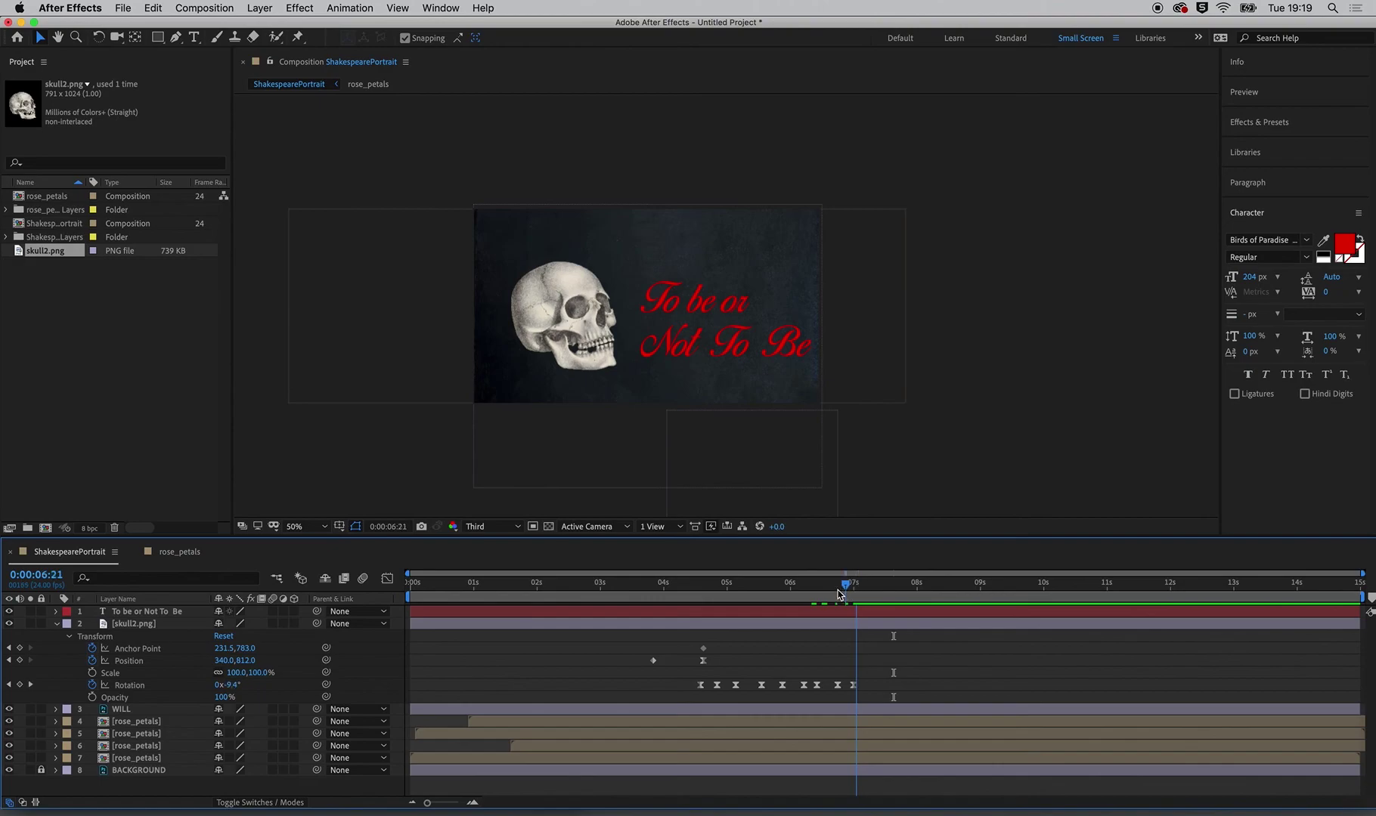
drag(861, 587, 836, 592)
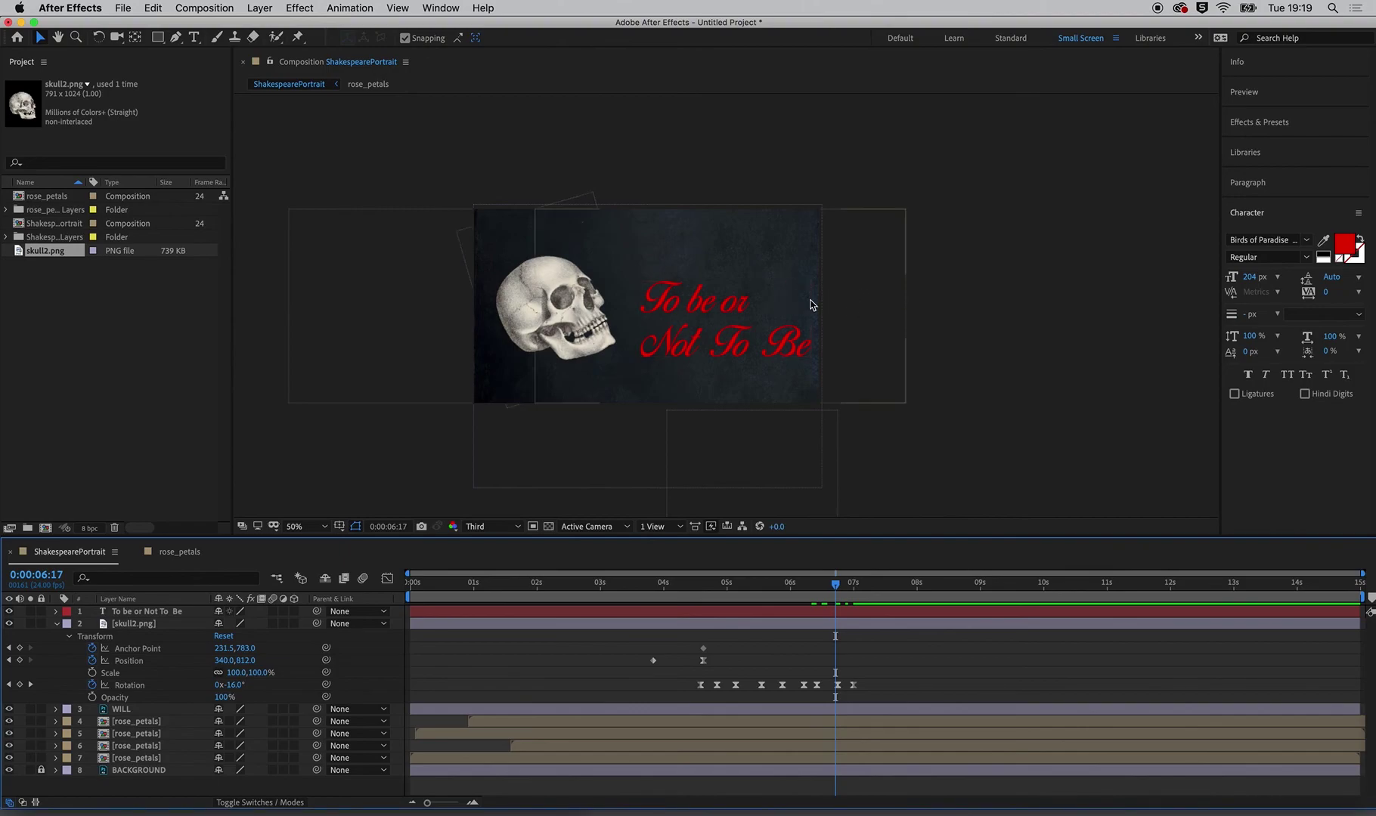
Step: Keyframe the quote's Position, starting it above the frame at 0:00:05:13
click(749, 612)
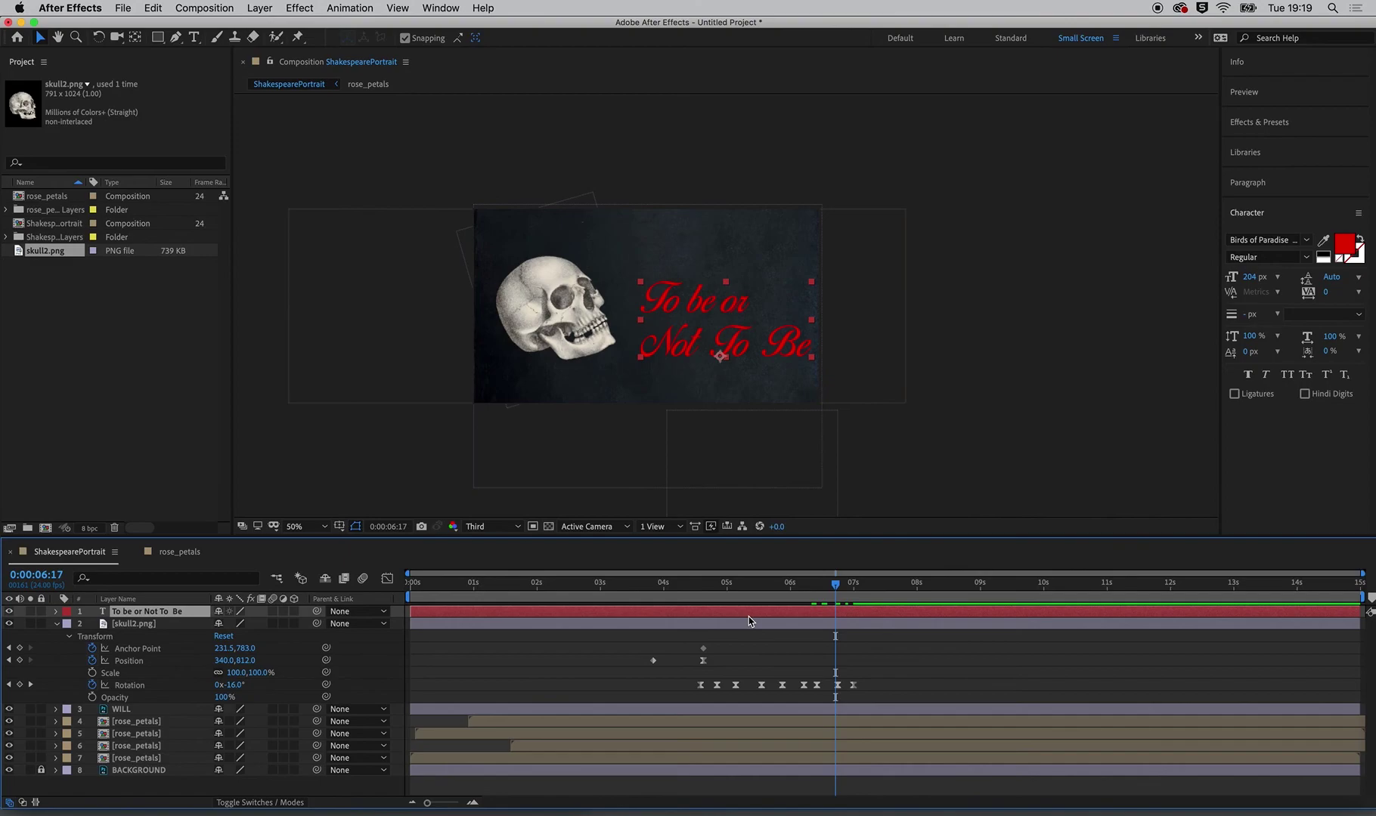
key(p)
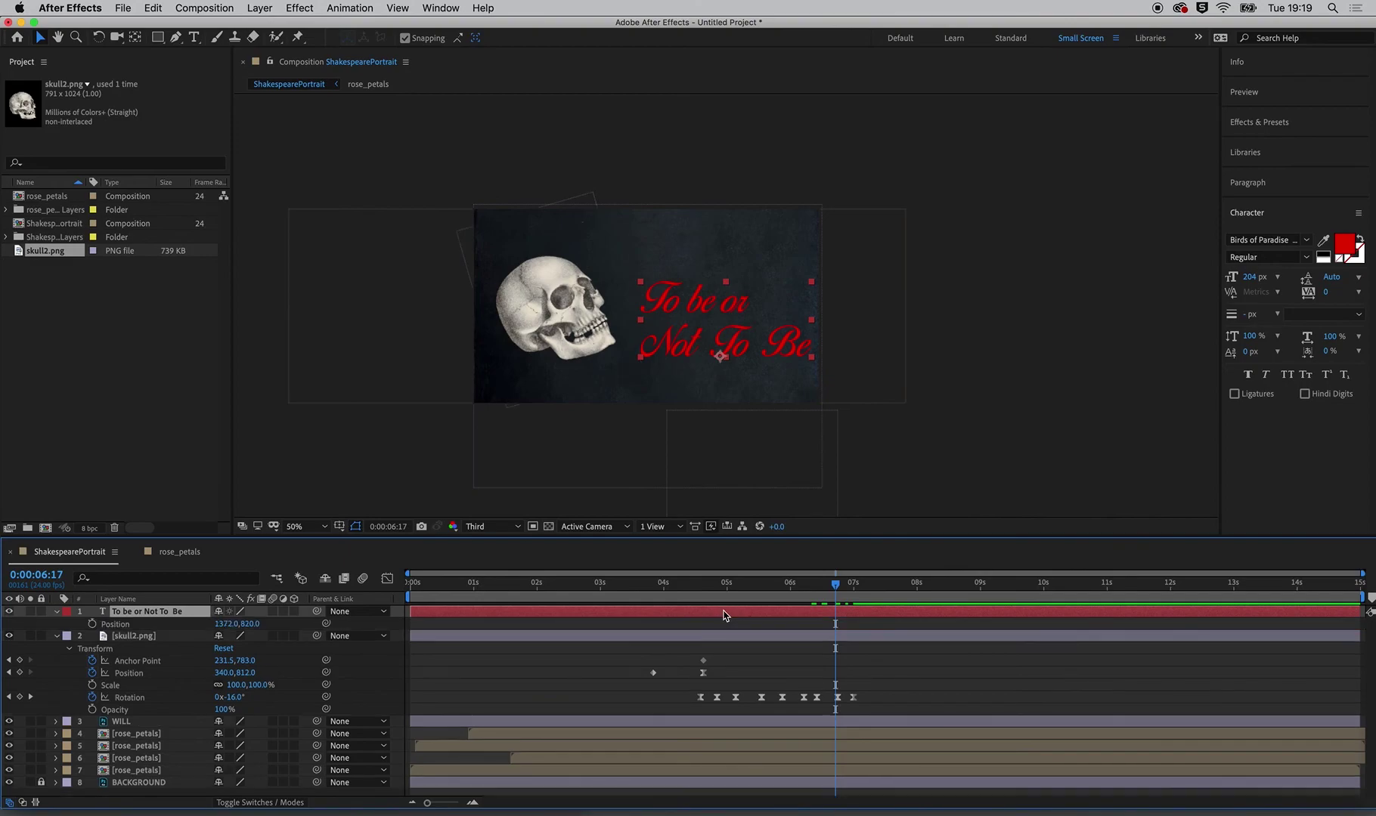
click(93, 624)
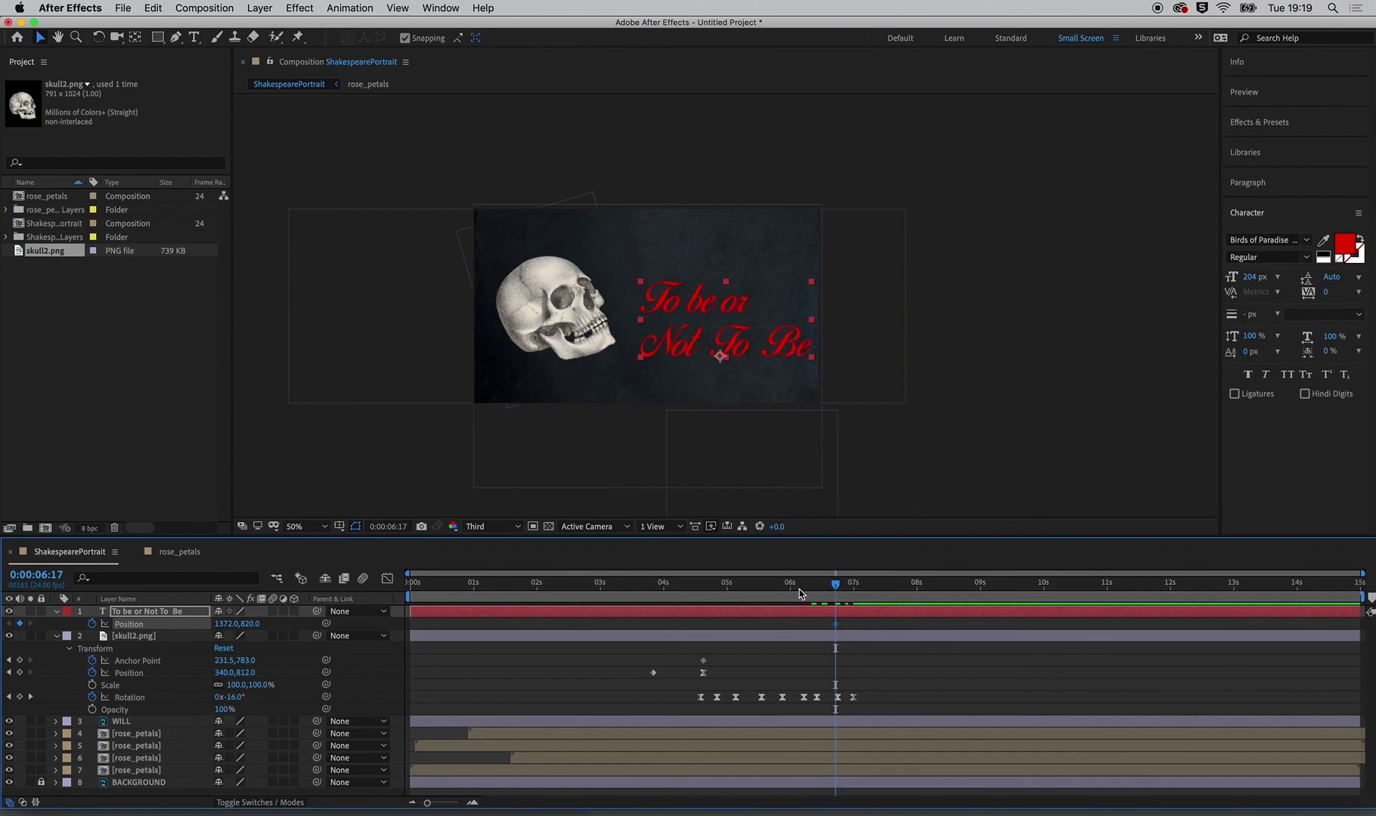
drag(798, 589, 761, 589)
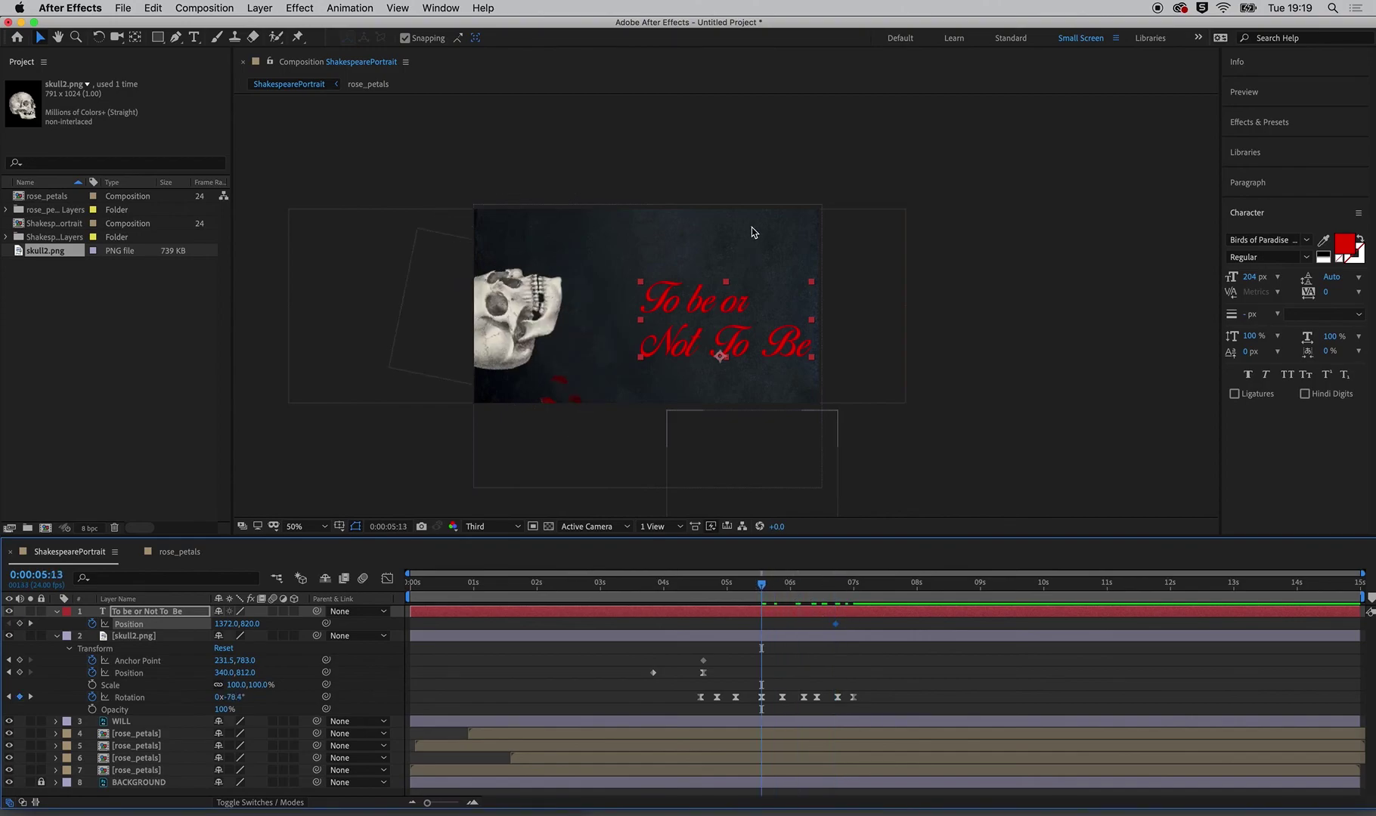
mouse_move(741, 332)
mouse_down()
mouse_move(734, 151)
mouse_move(743, 163)
mouse_up()
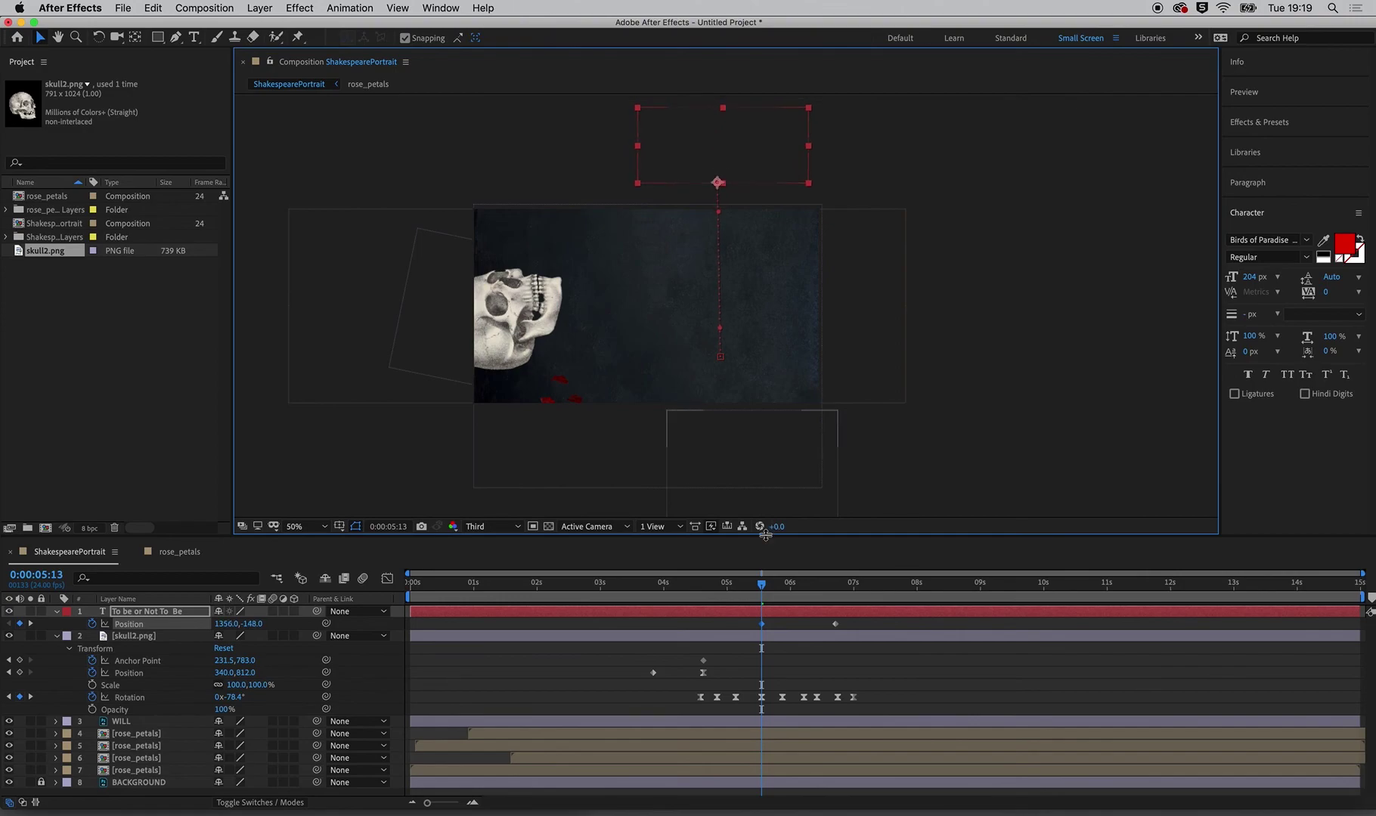
Step: Preview the drop-in and nudge the landing keyframe slightly earlier
key(space)
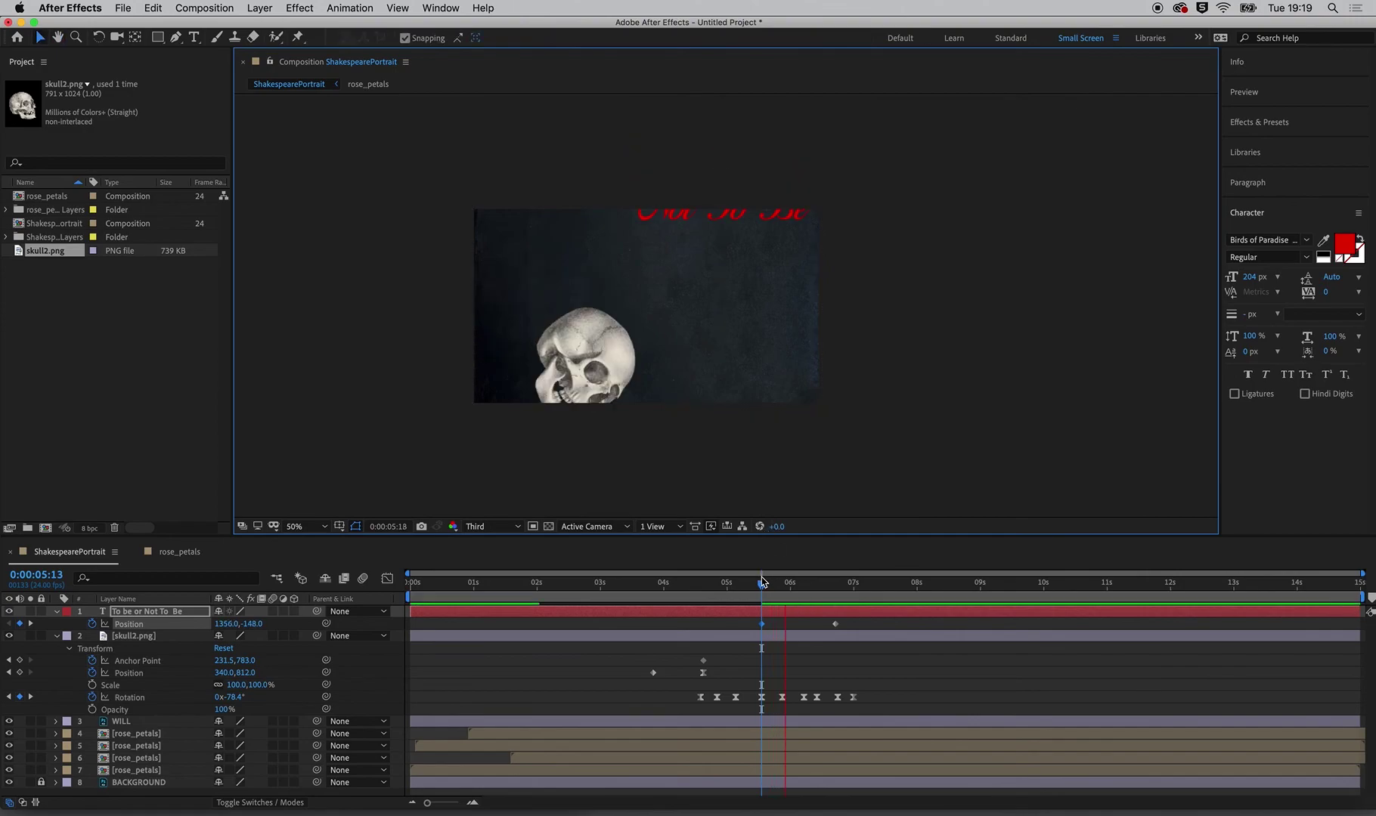
key(space)
drag(834, 625, 810, 633)
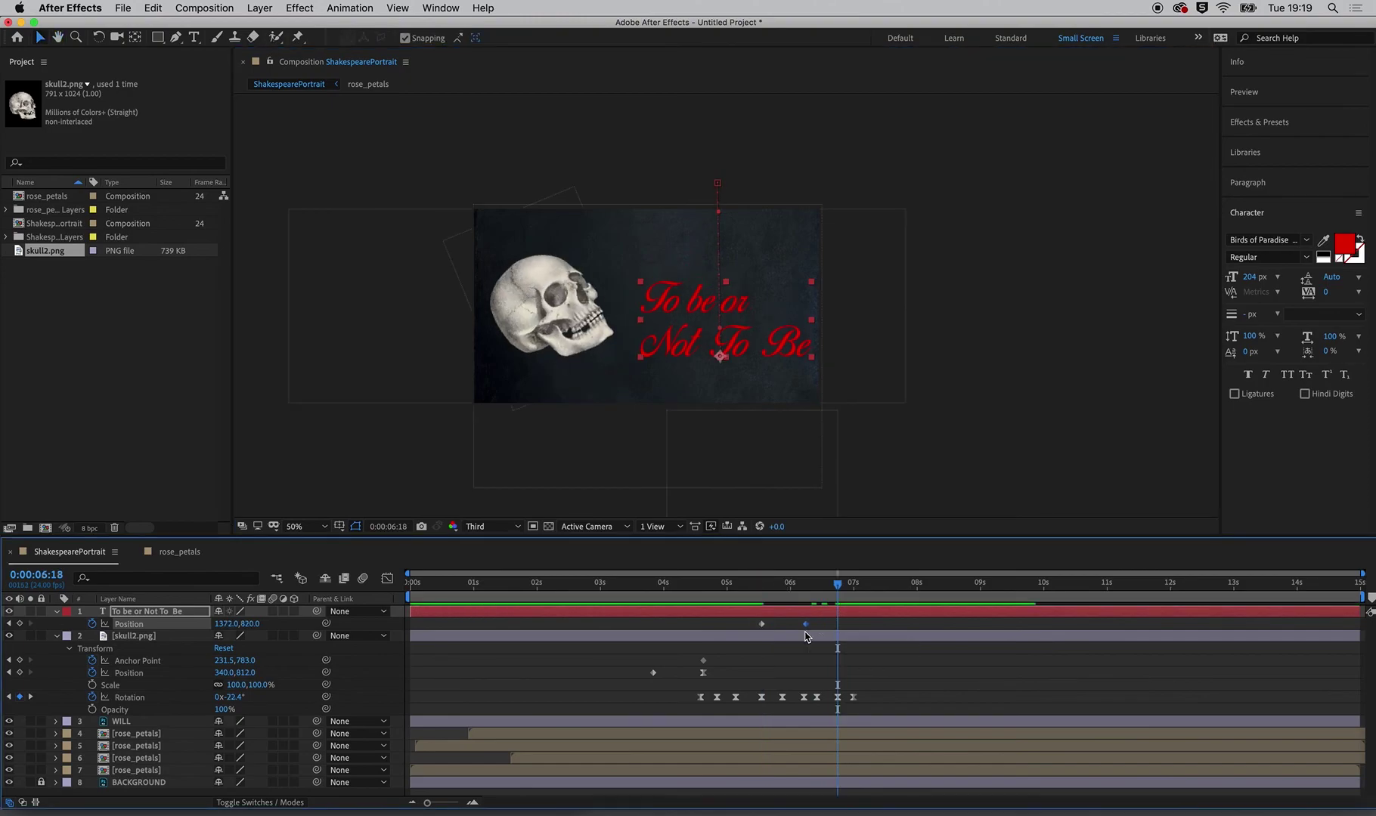
Step: Hold the quote's position at 07:01, then drop it below the frame by 07:13
click(856, 586)
key(ctrl+v)
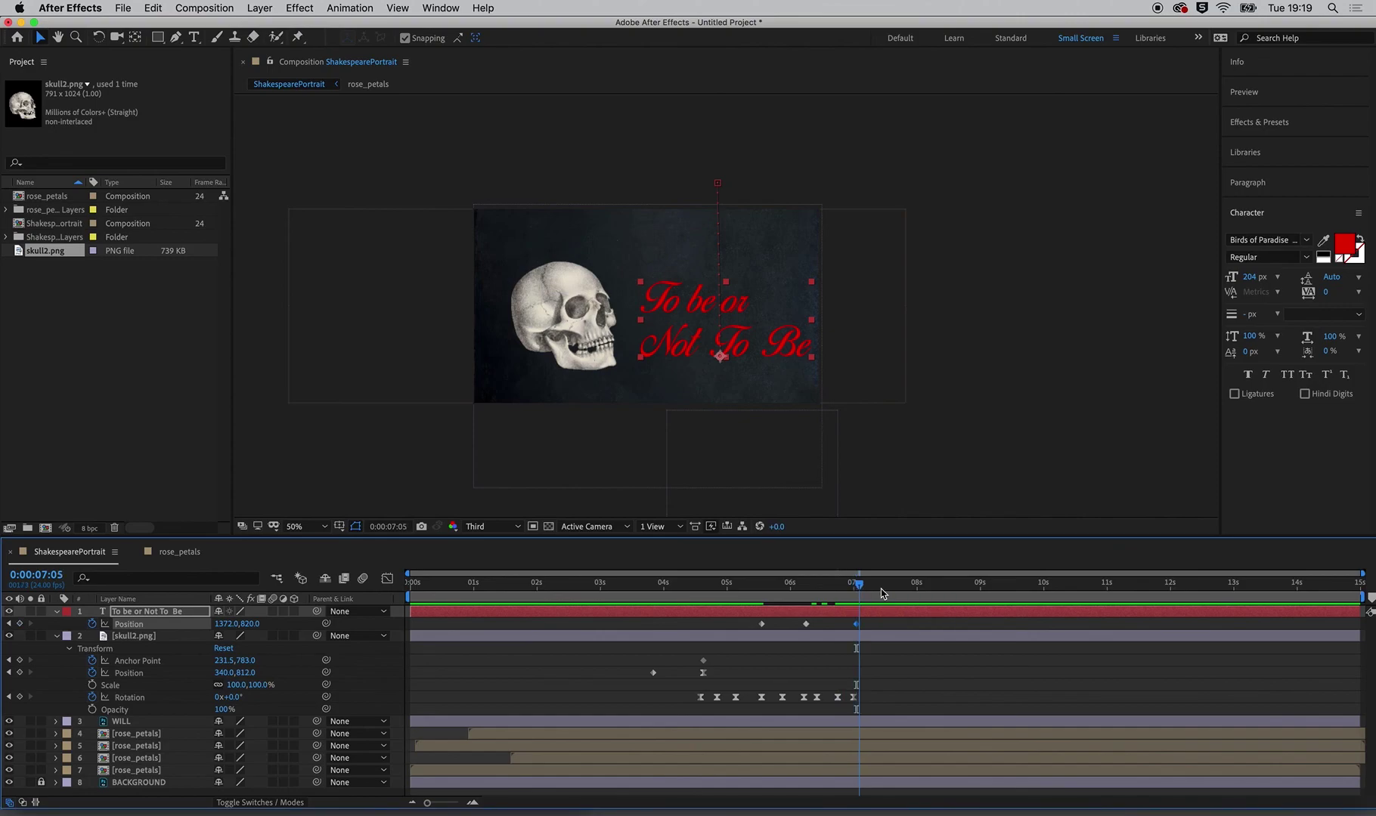
drag(856, 588, 888, 585)
drag(777, 327, 771, 462)
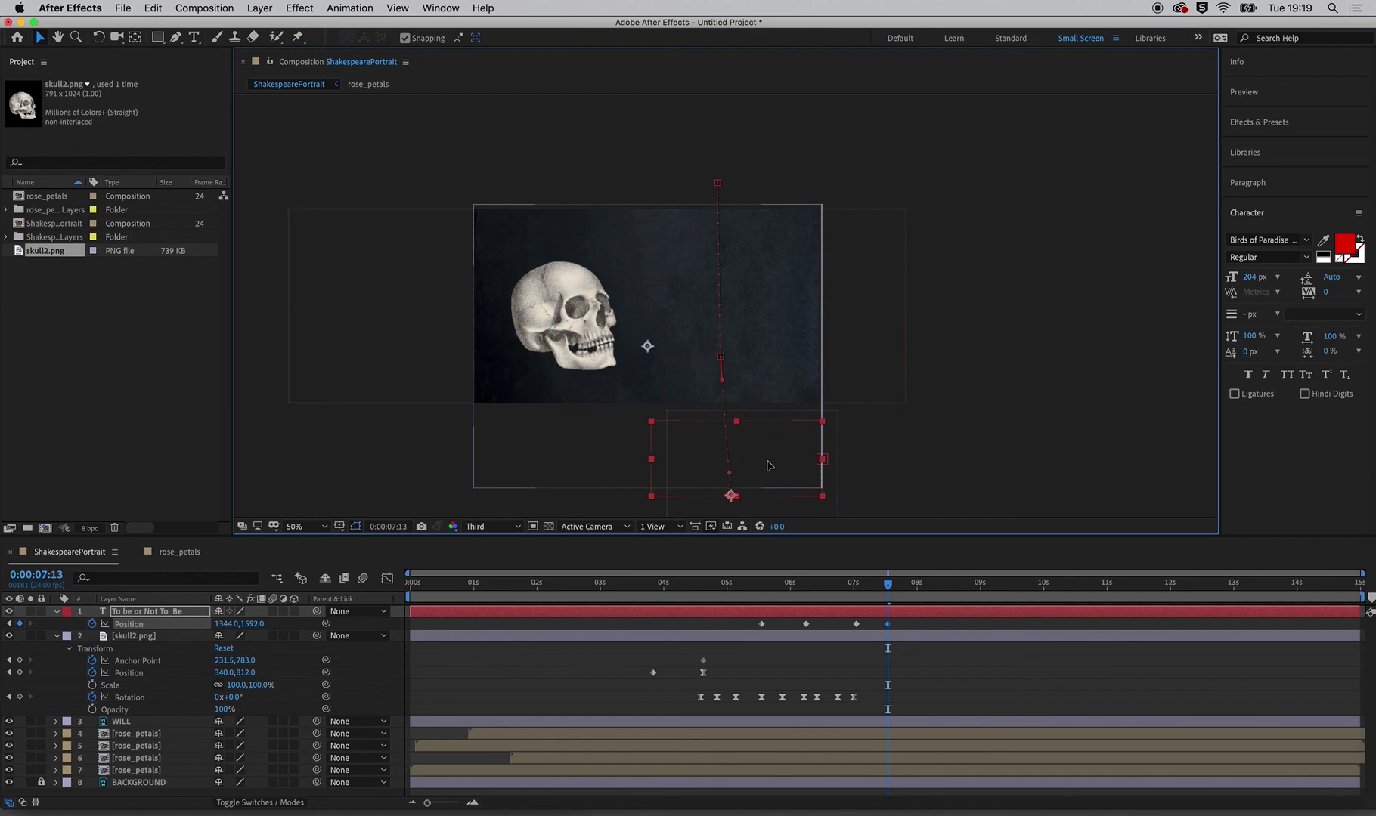
drag(771, 461, 772, 465)
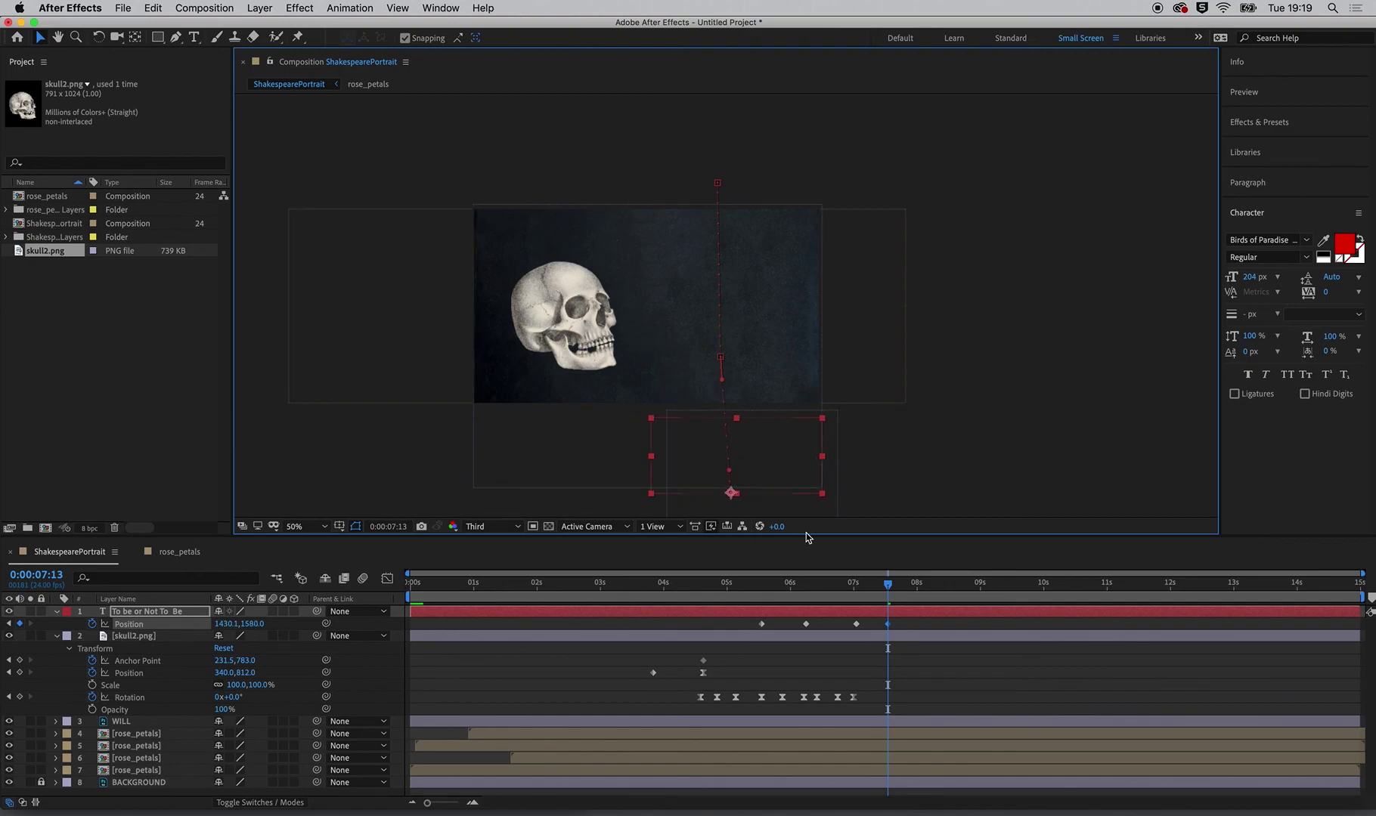
Step: Expand the quote layer's Transform properties
key(t)
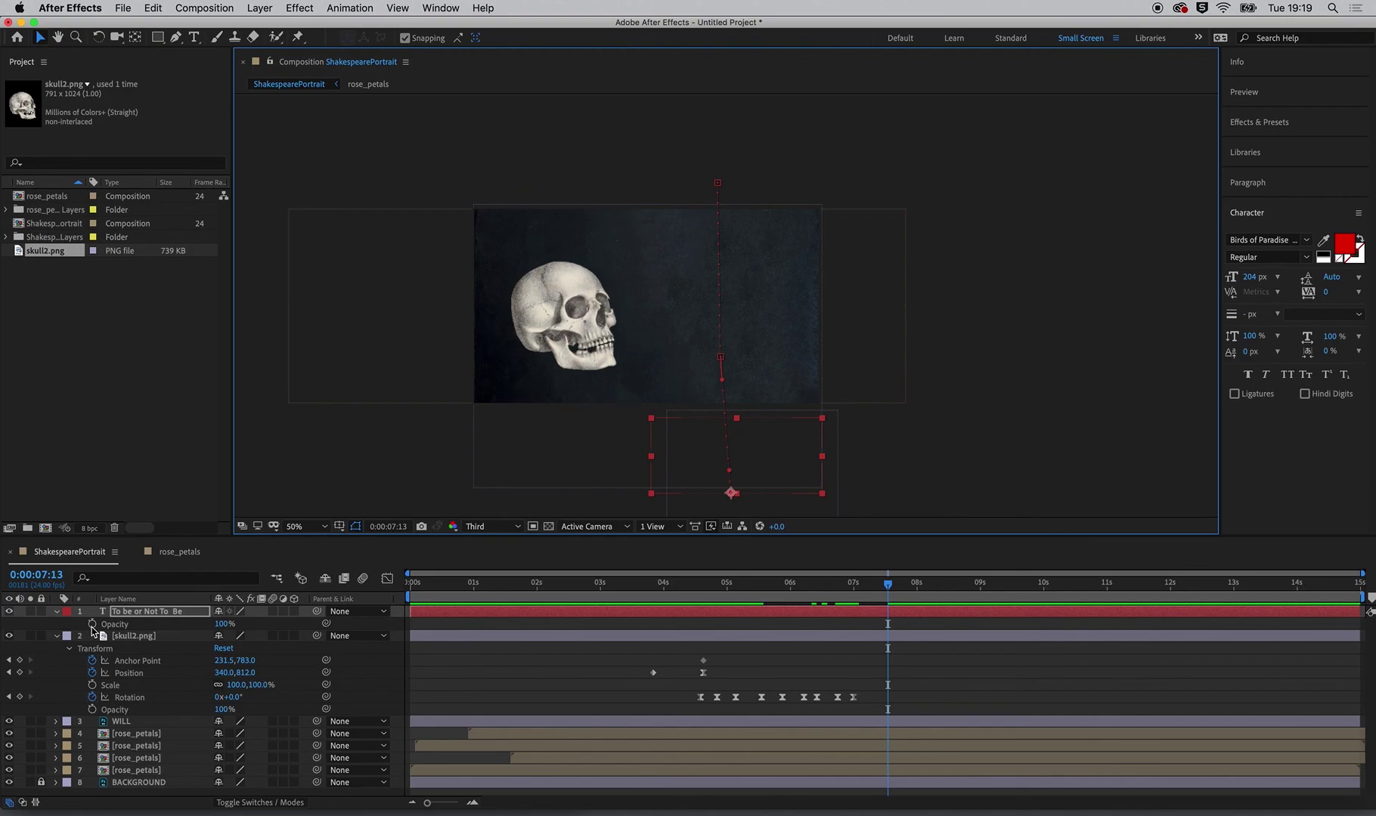
key(t)
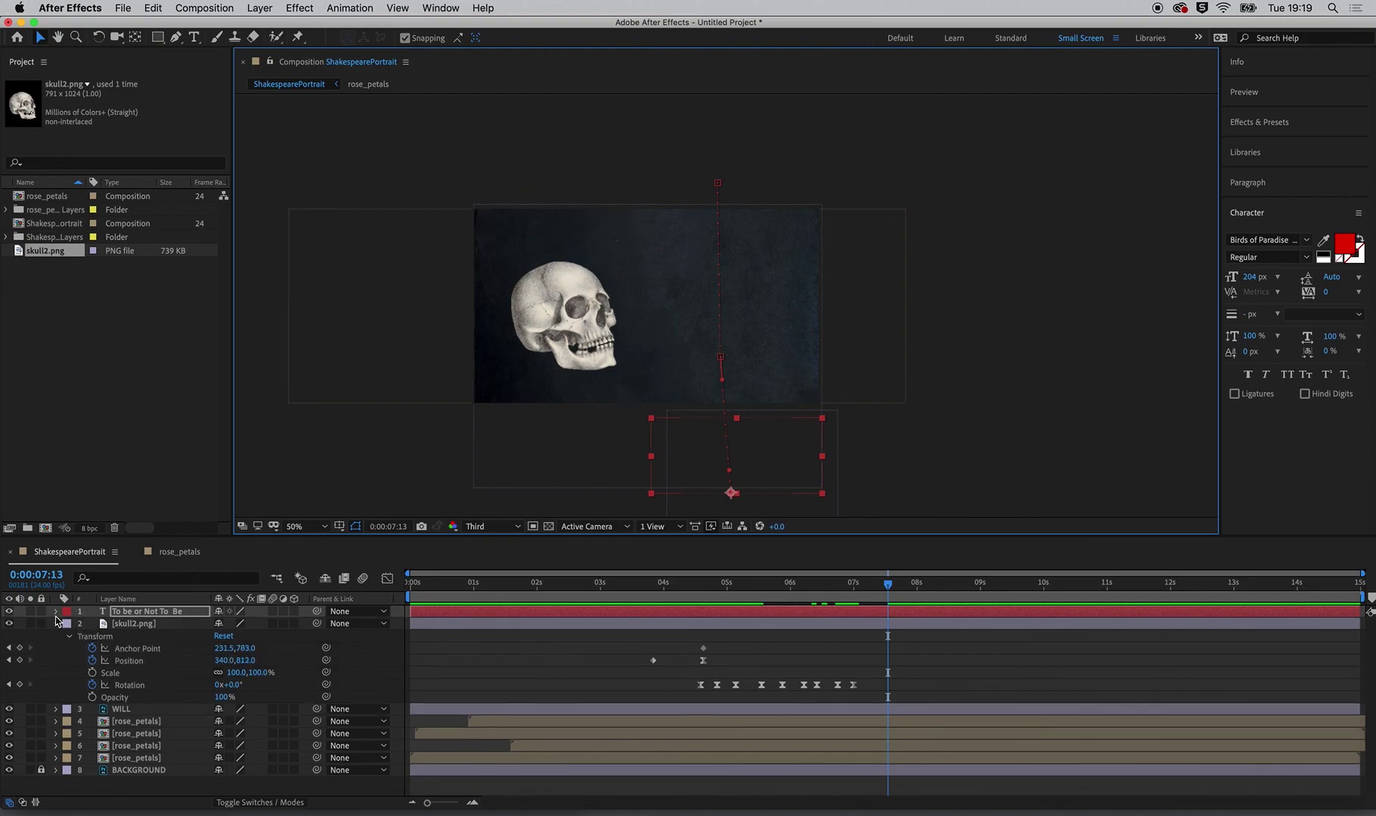
click(56, 613)
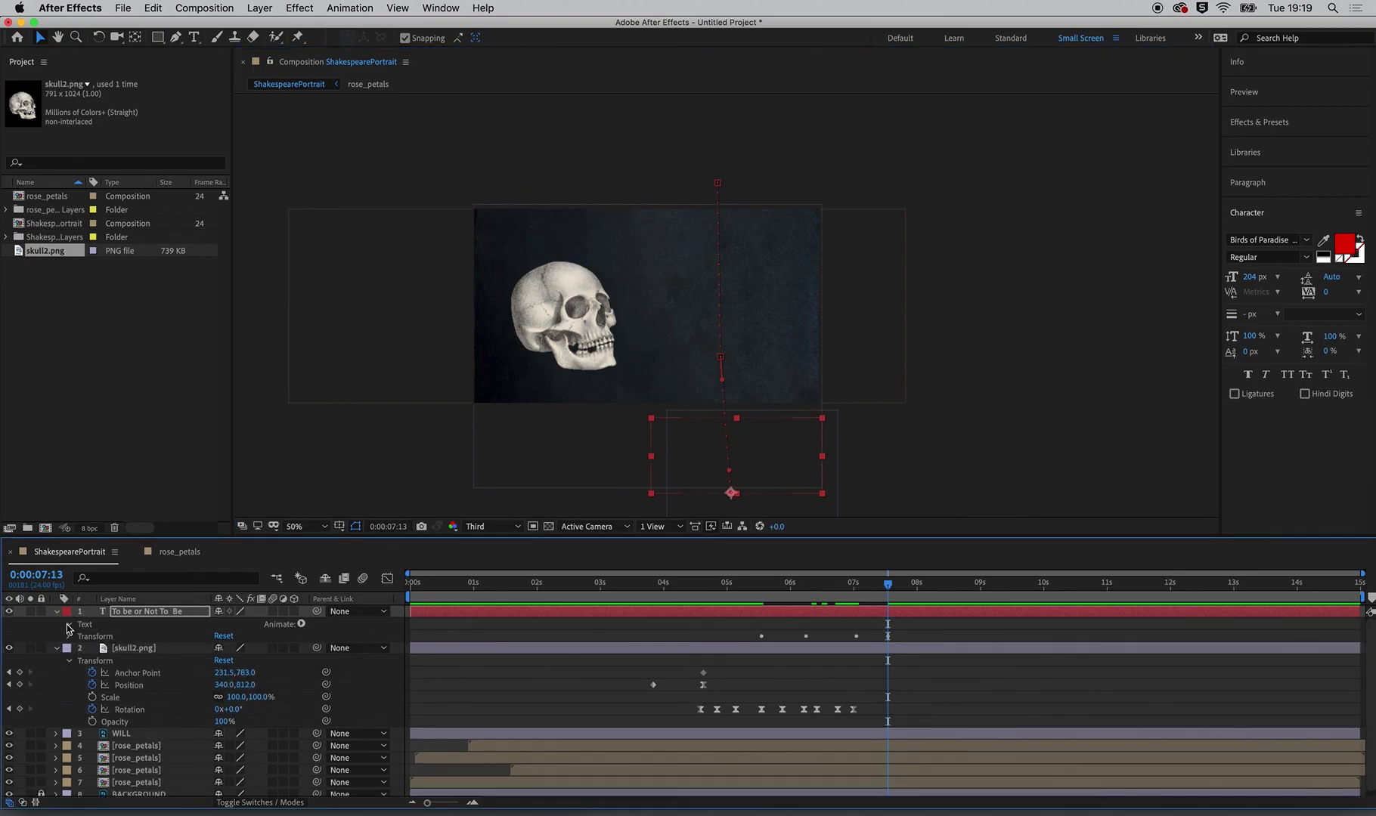
click(68, 630)
click(69, 638)
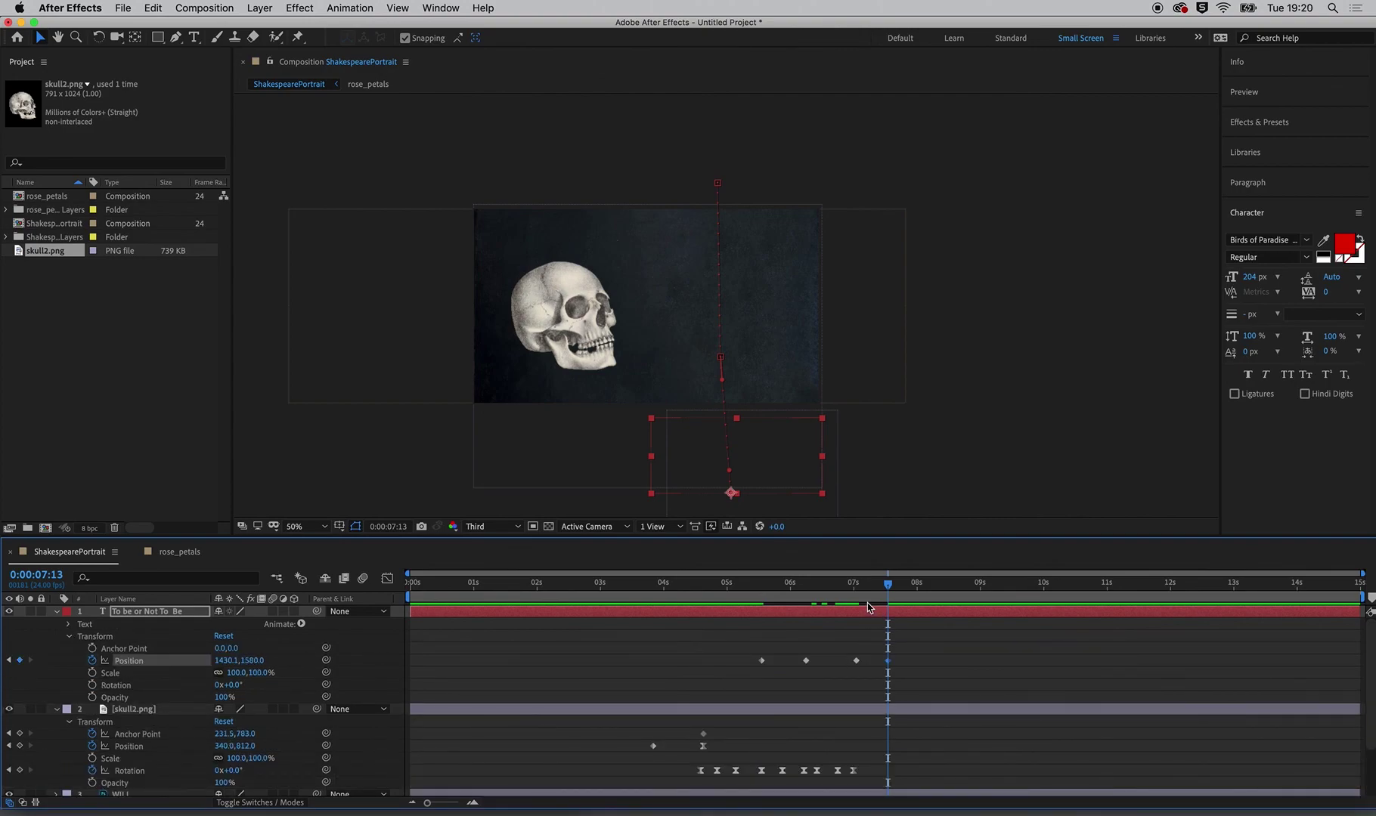
Step: Keyframe the quote's Opacity at 100% at 07:02 and 0% at 07:08
drag(863, 592, 859, 590)
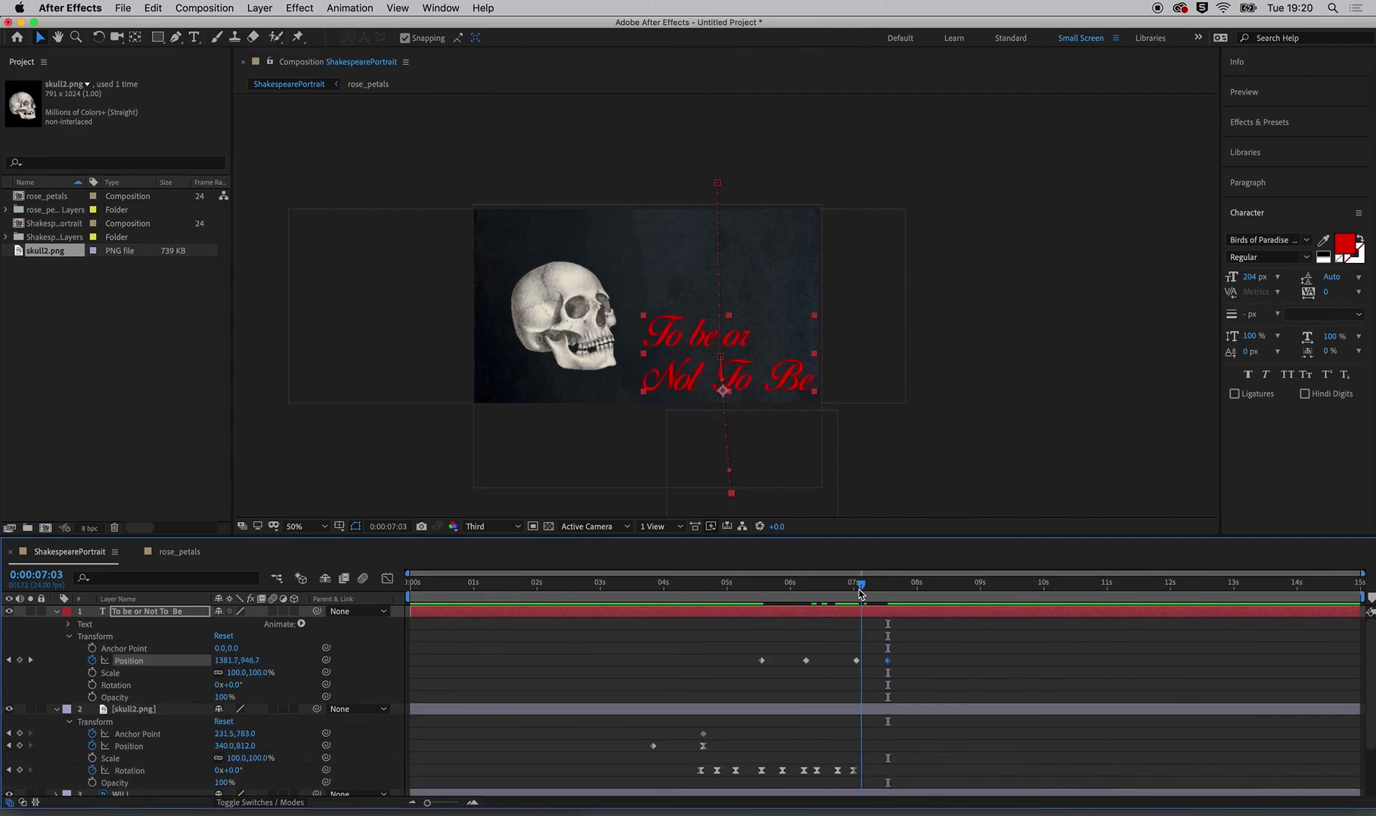
click(91, 699)
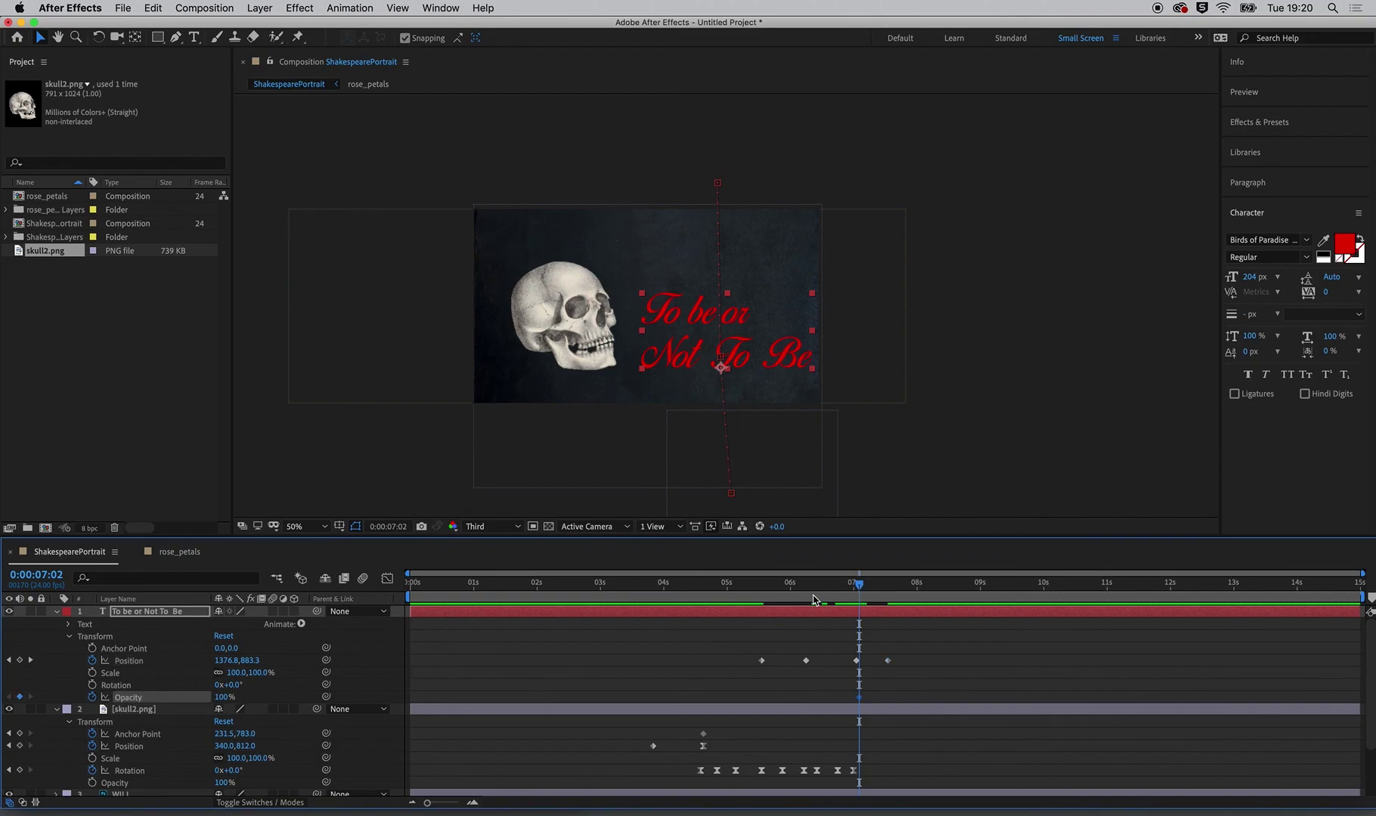
click(876, 583)
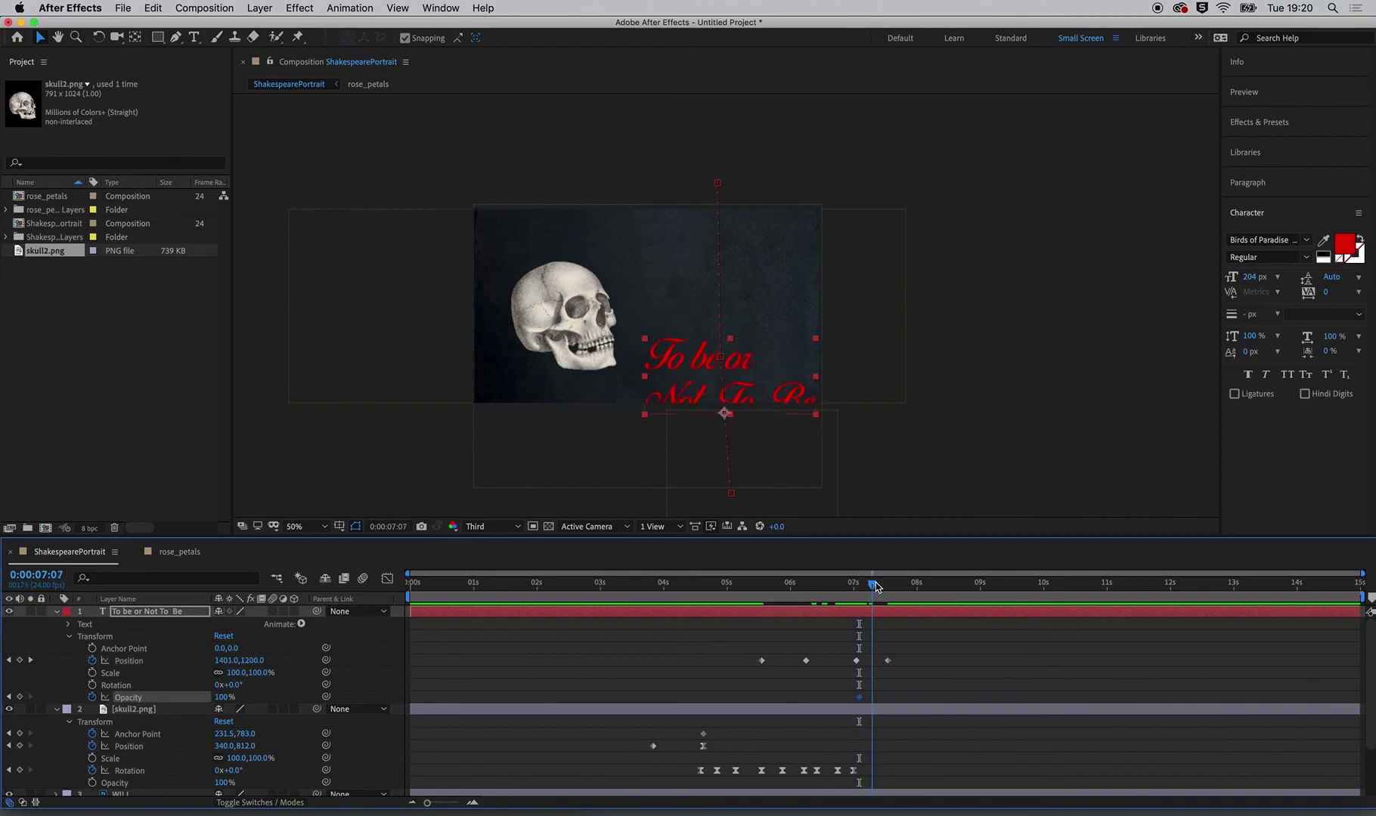
click(226, 699)
text(0)
key(Return)
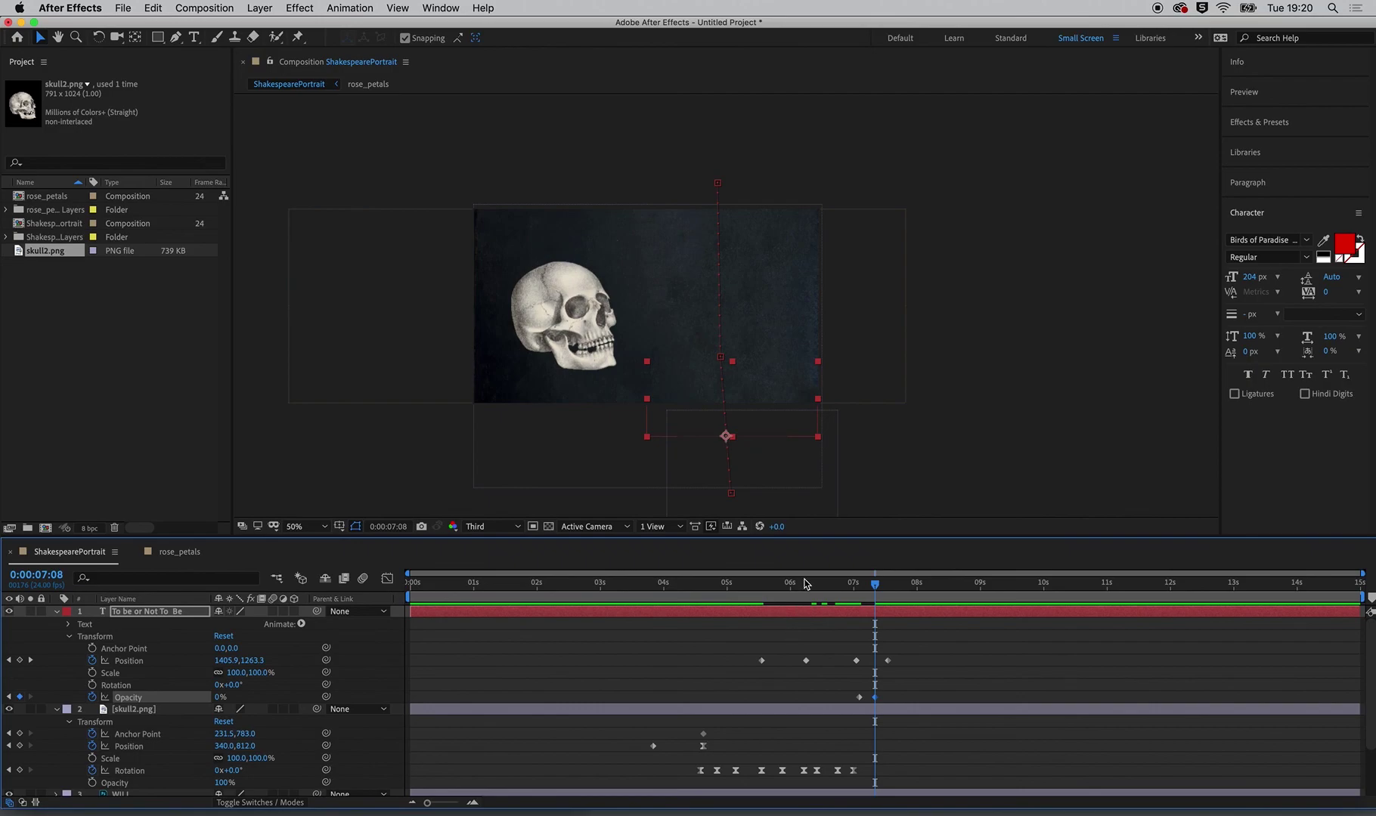
Step: Copy the 0% Opacity keyframe to 05:14 so the text starts invisible
click(782, 583)
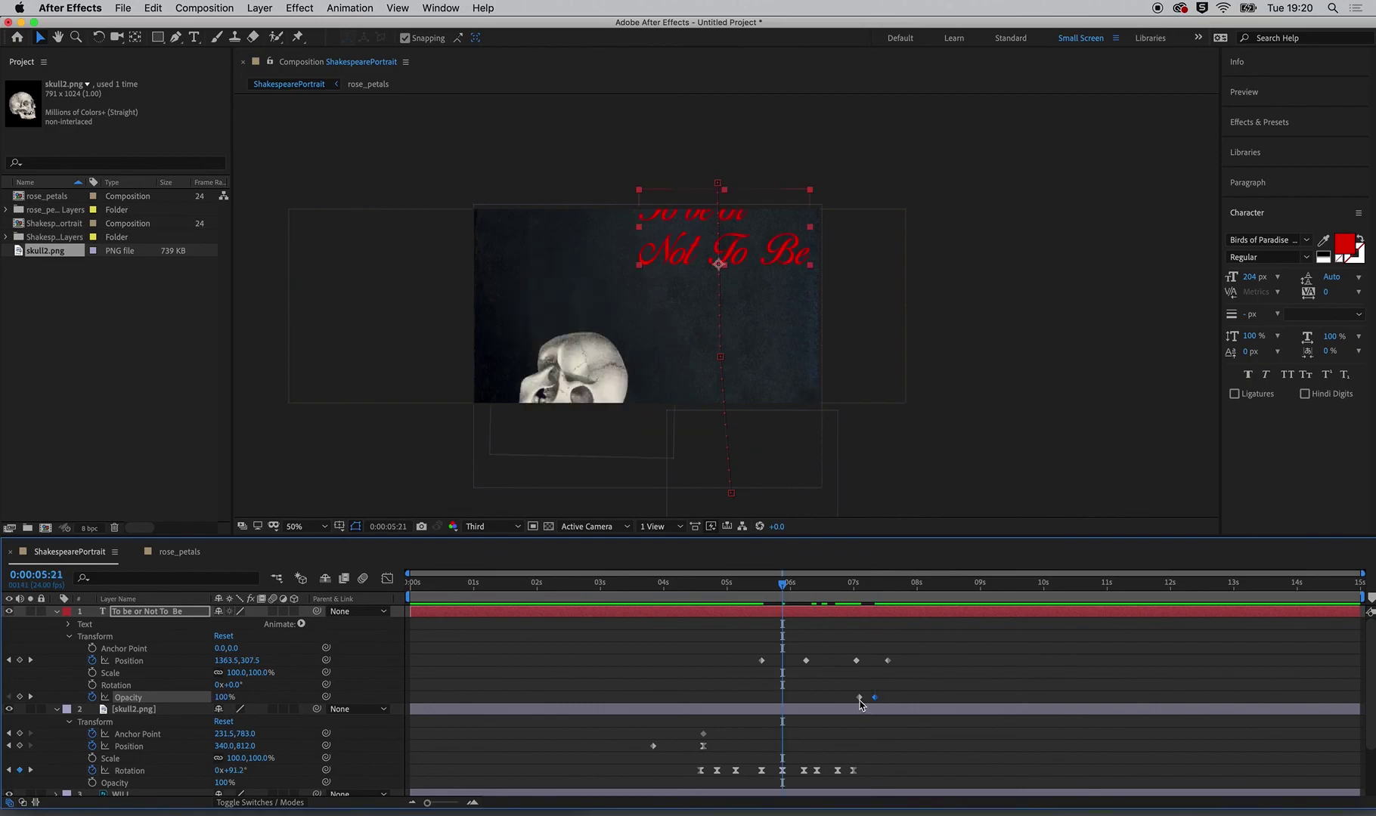
mouse_move(859, 698)
click(765, 583)
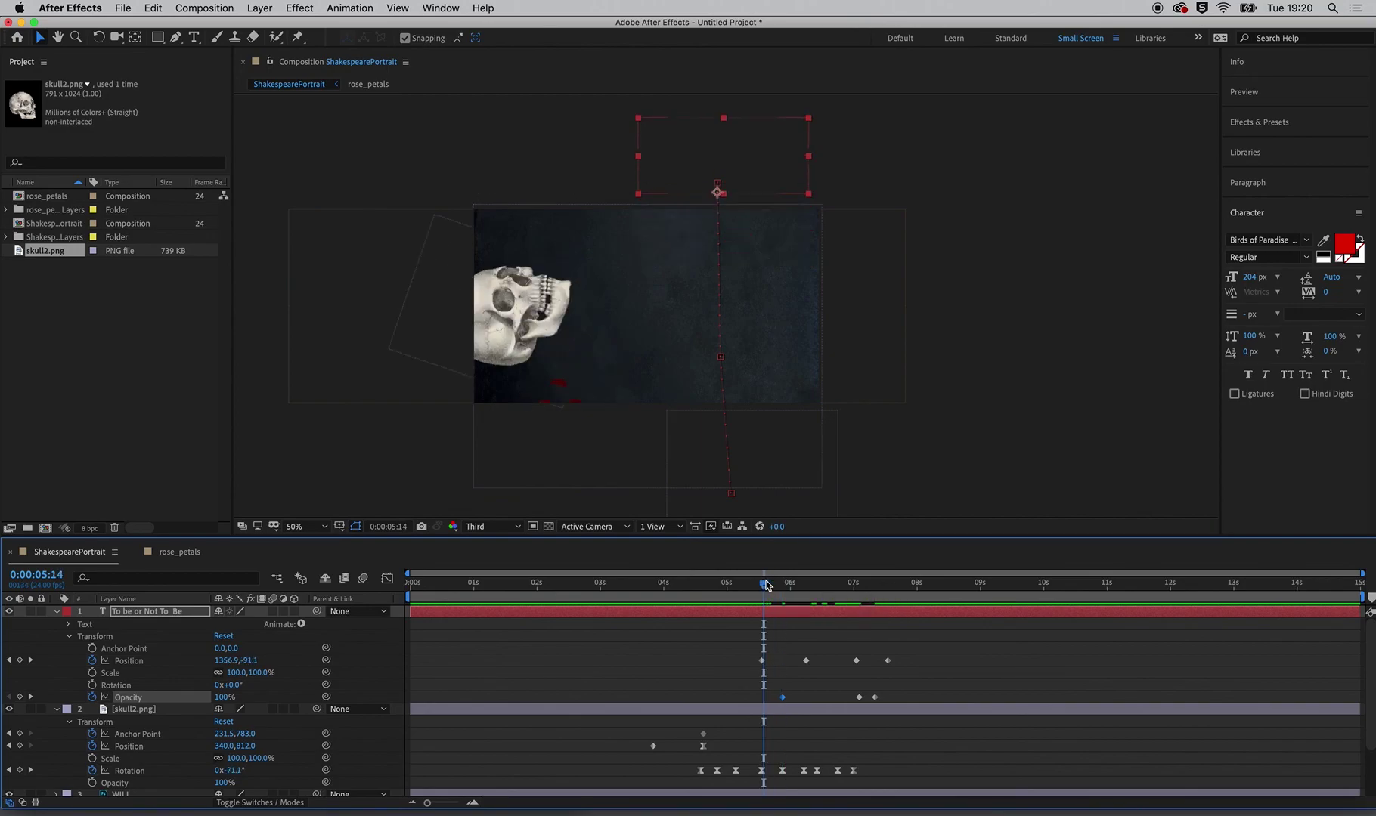
click(879, 699)
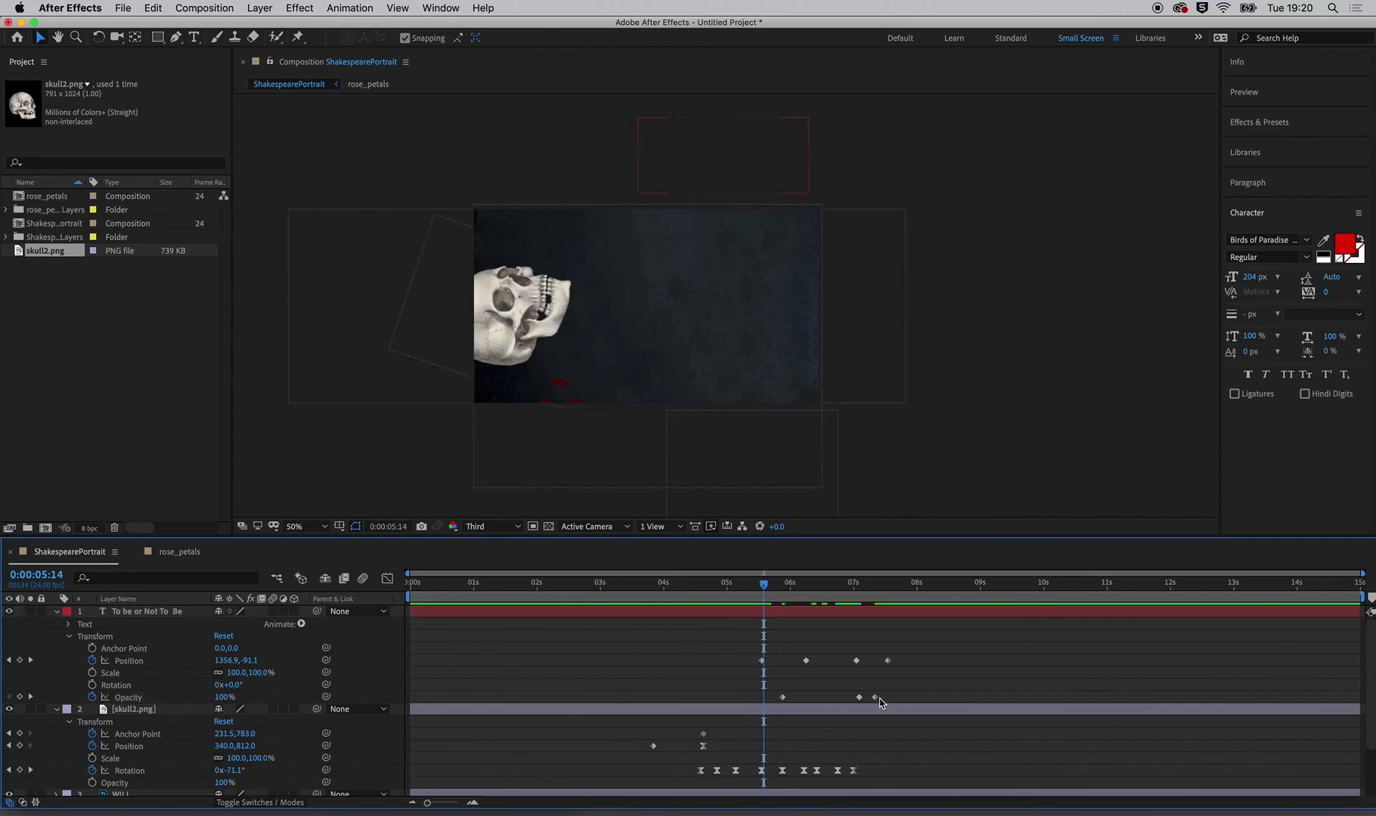
click(874, 698)
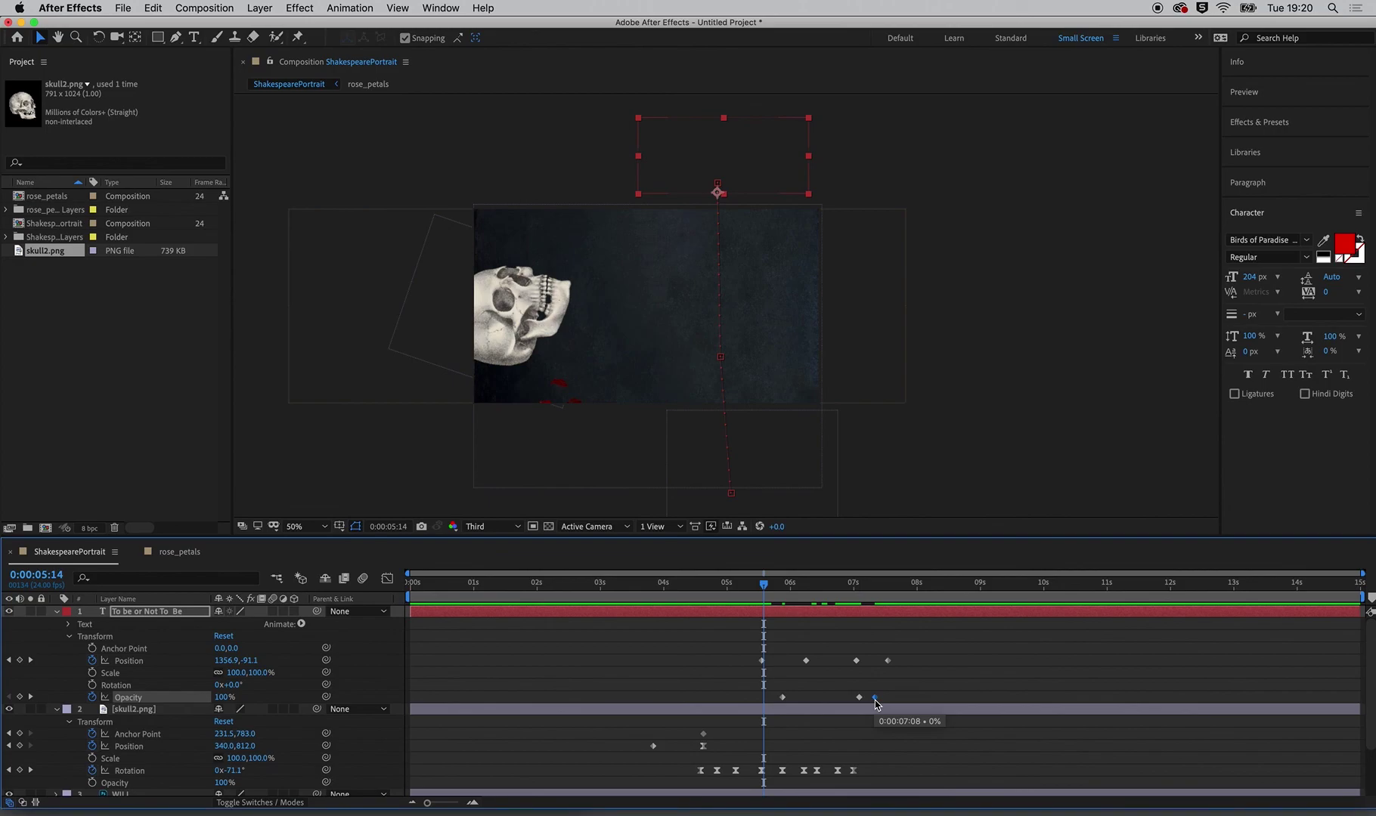
key(super+c)
key(super+v)
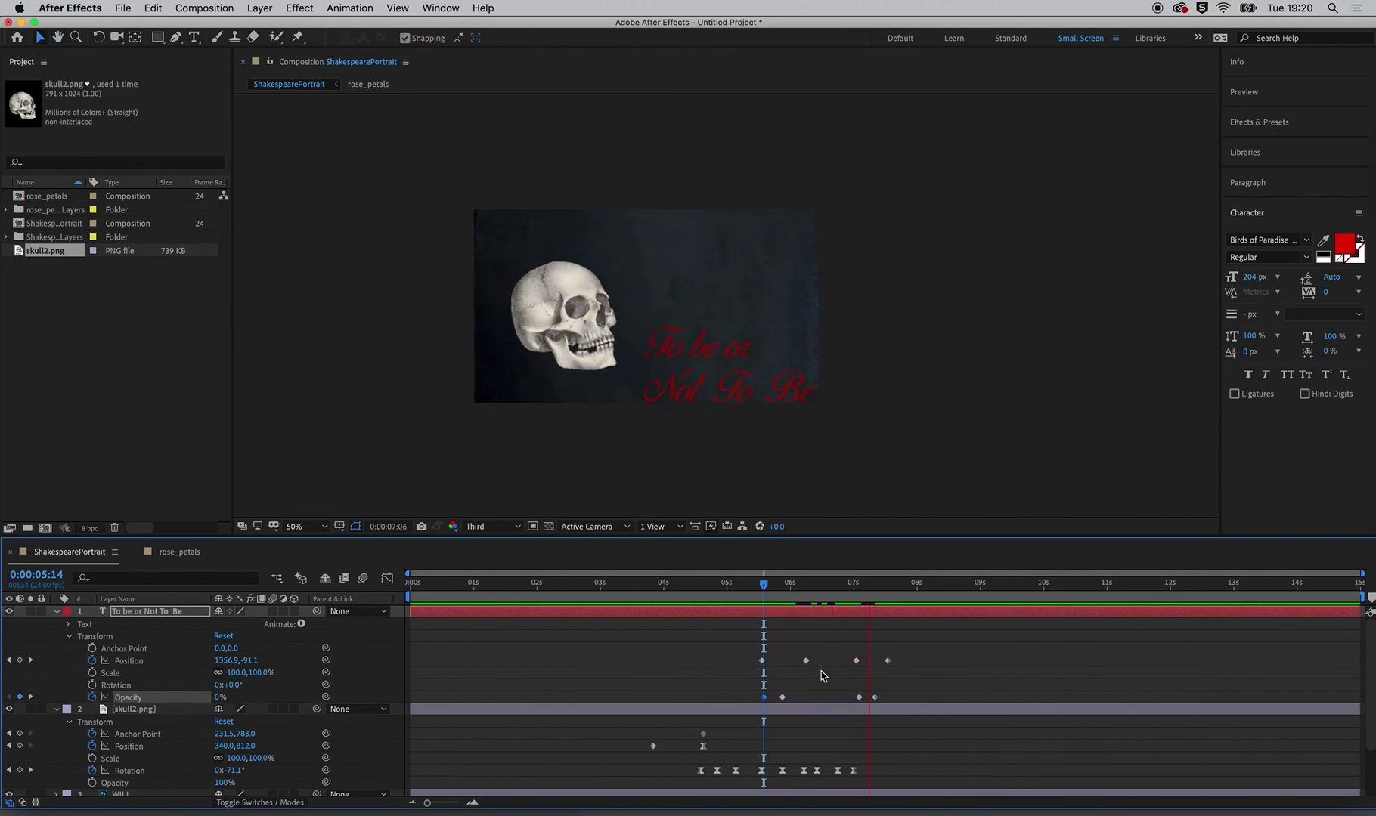
Step: Stop the preview and push the fade-out and fade-in Opacity keyframes slightly later
key(space)
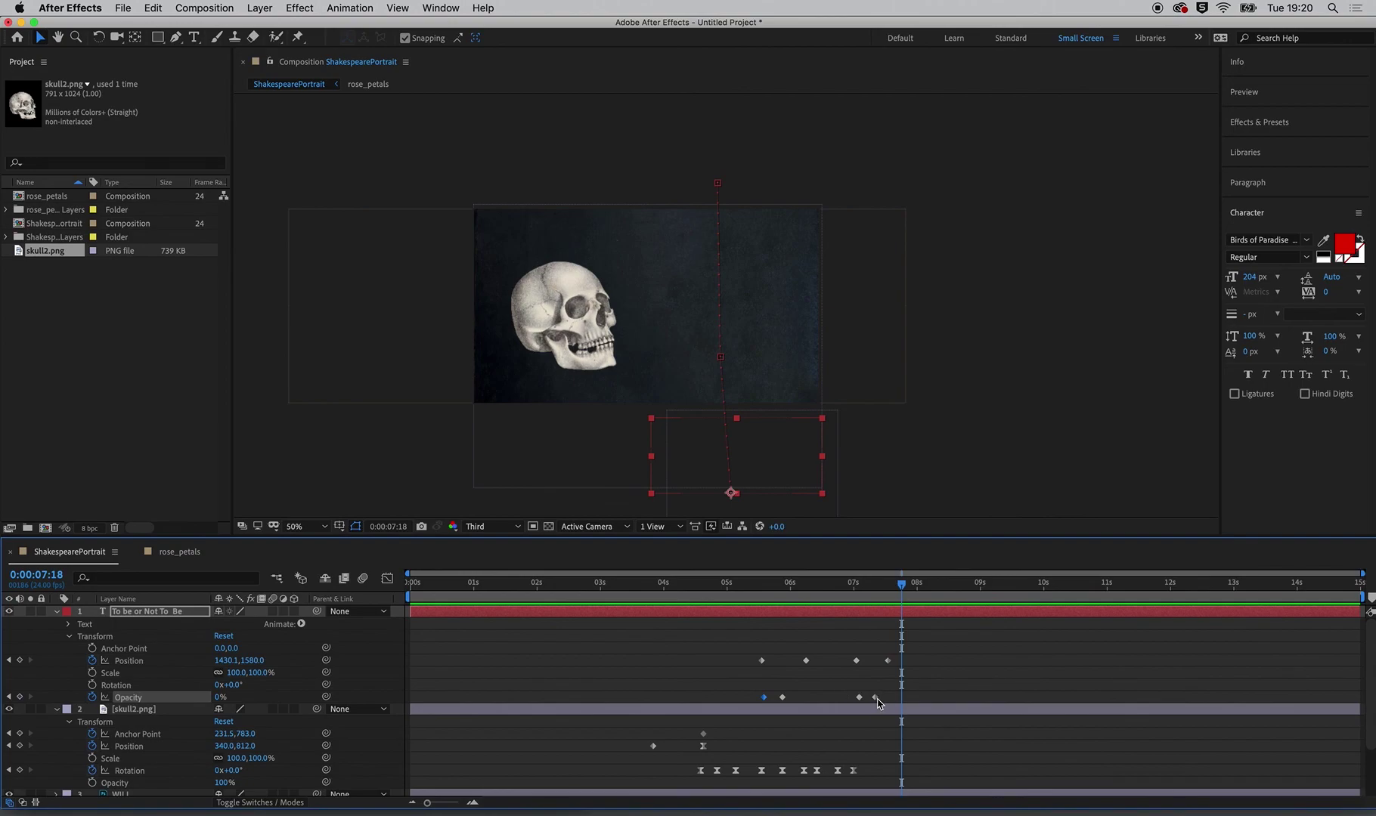
drag(877, 701, 888, 701)
click(783, 699)
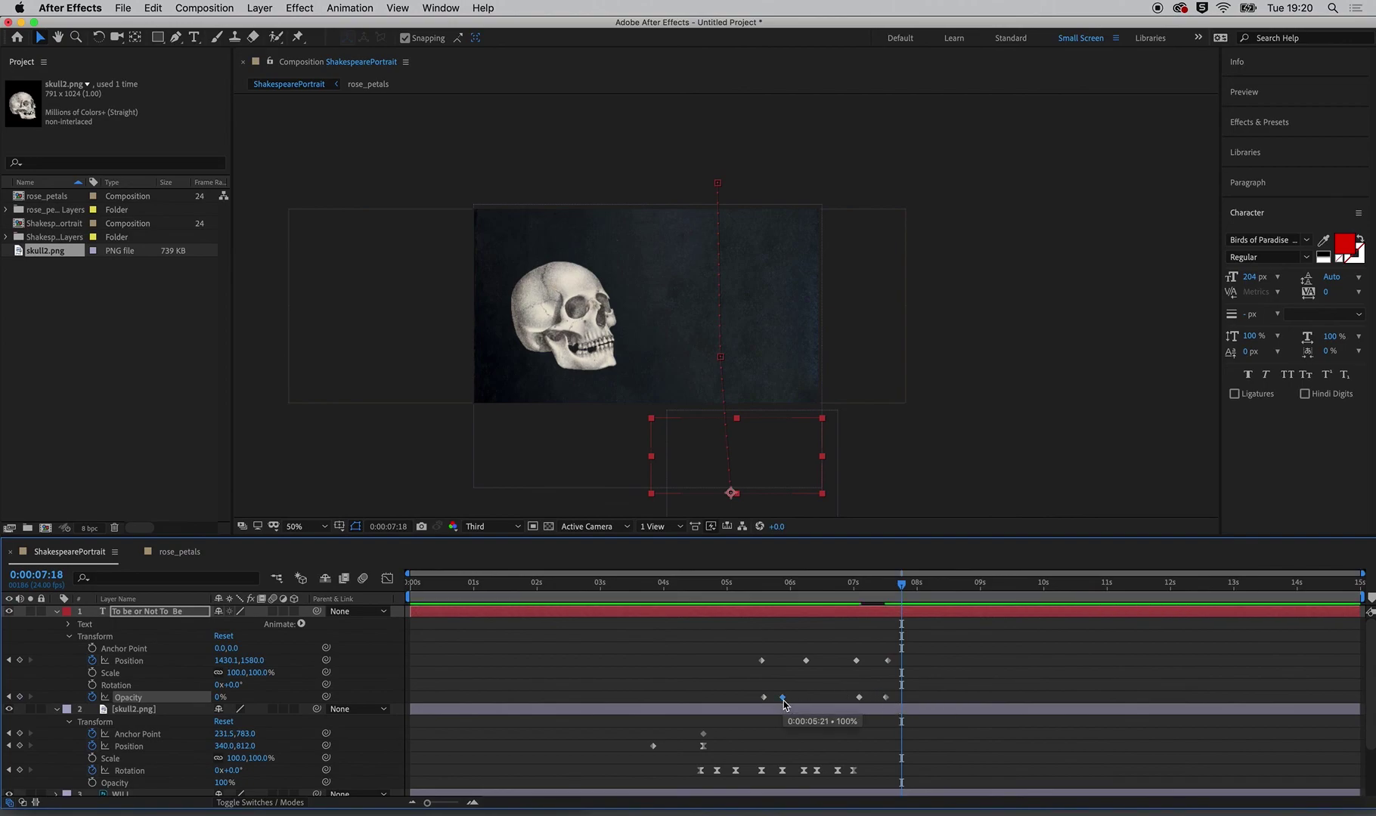
drag(783, 699, 793, 700)
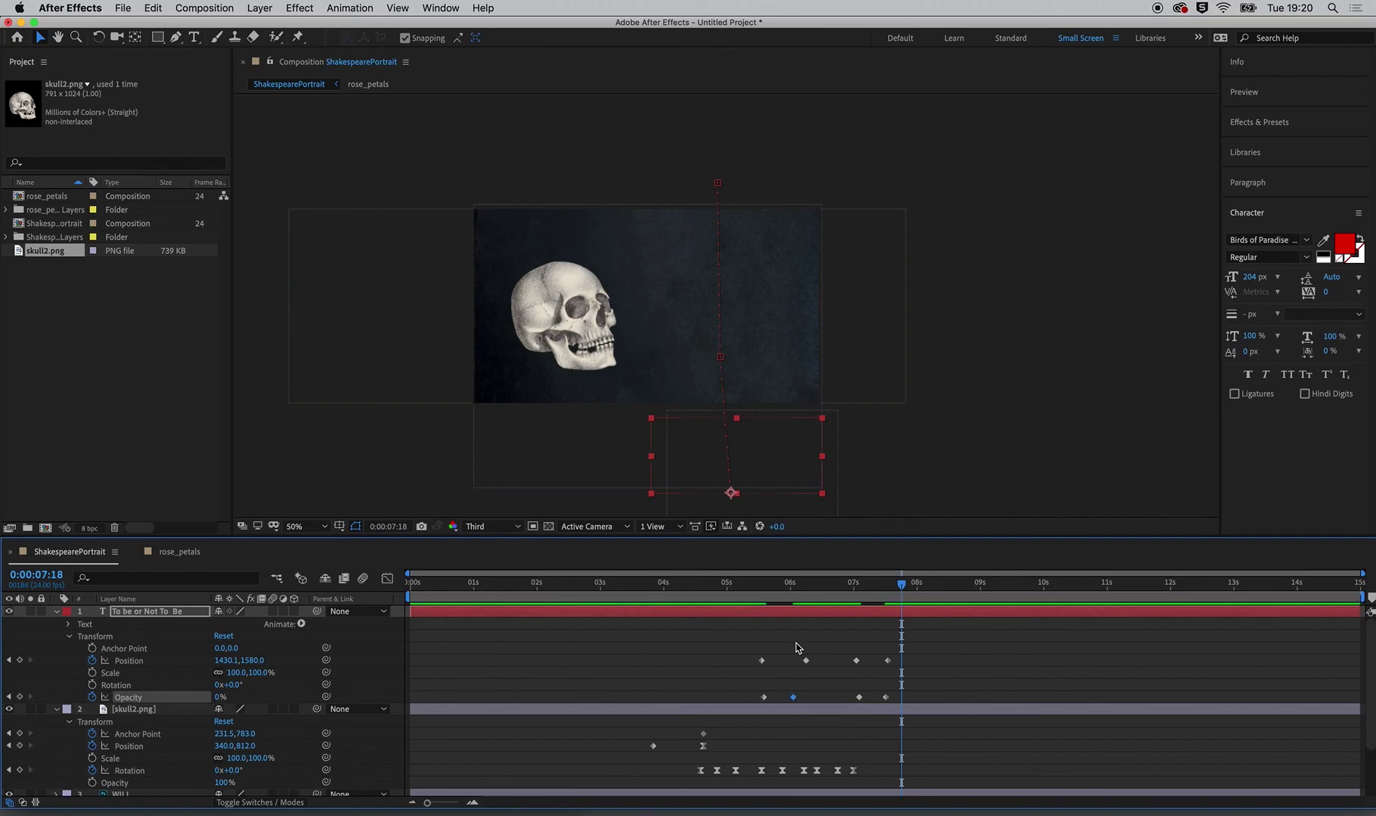
Step: Shift a Position keyframe slightly earlier and preview the fade from about 05:16
drag(806, 661, 798, 661)
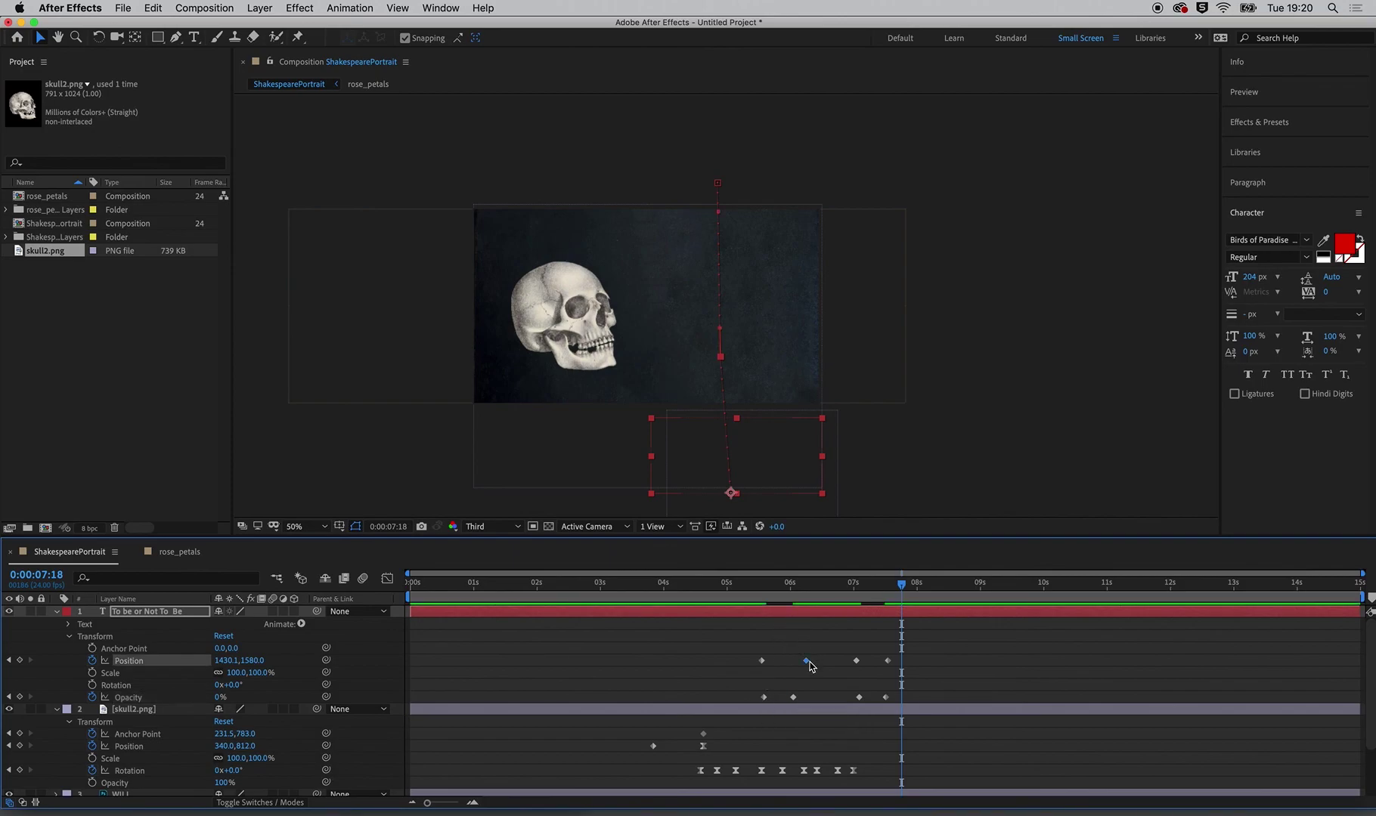
click(770, 587)
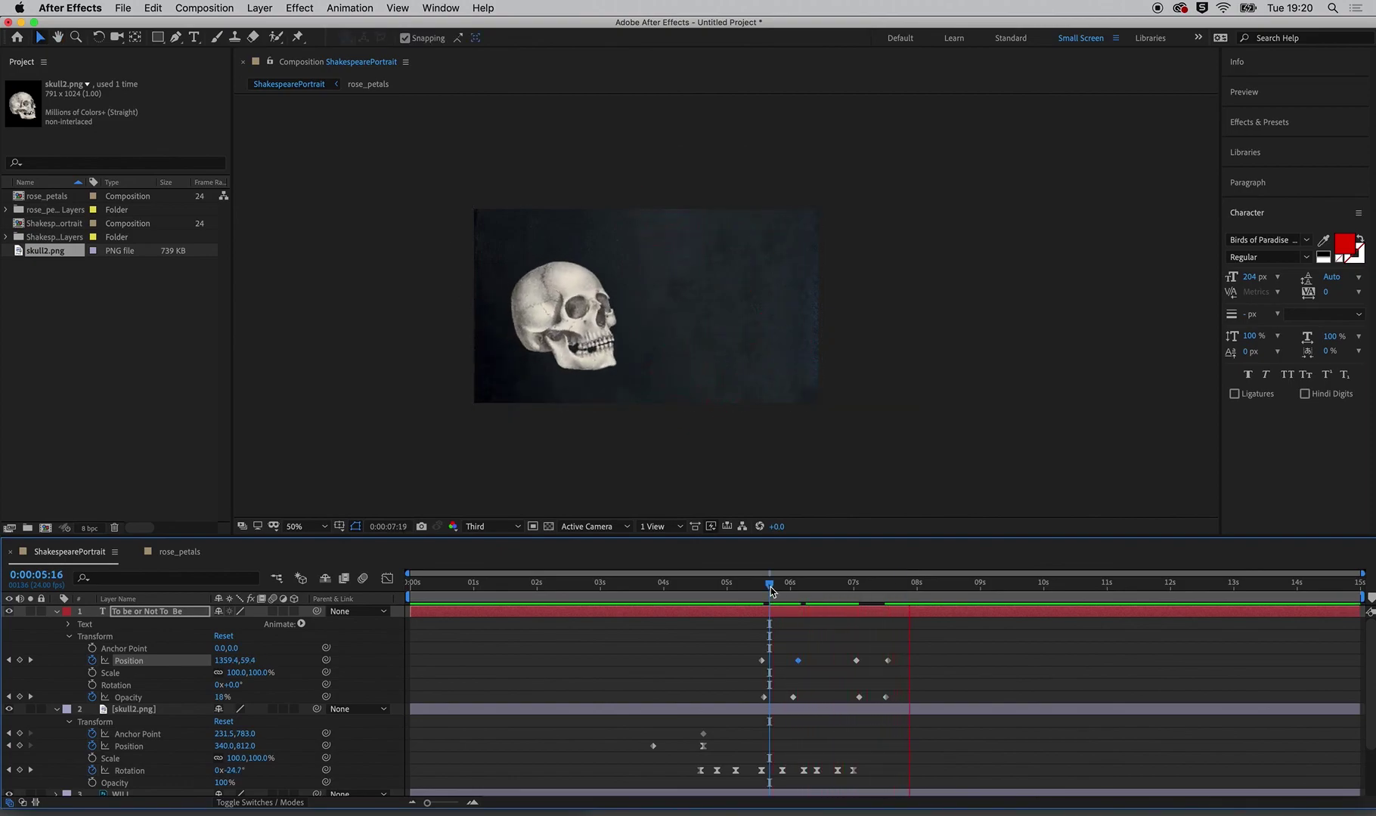
key(space)
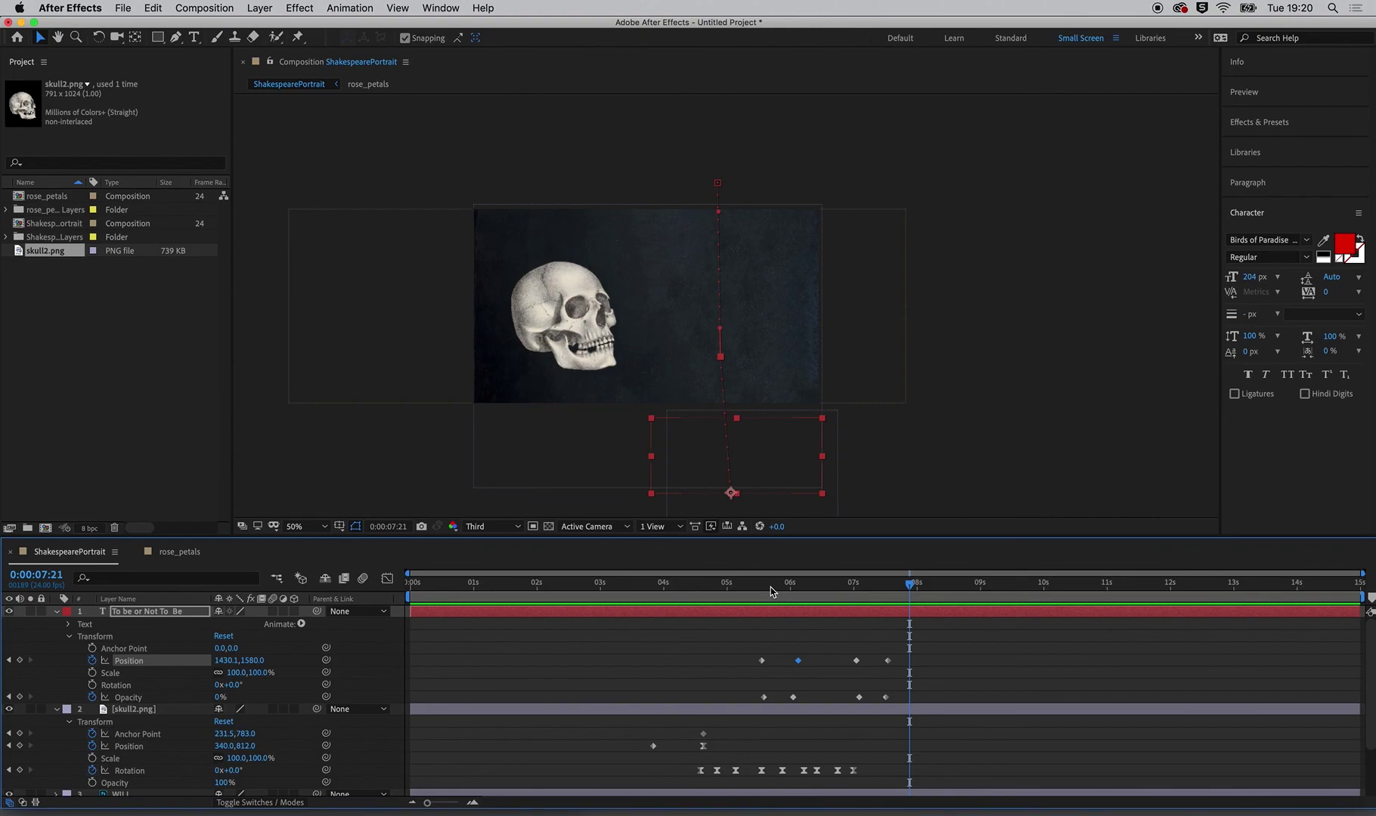